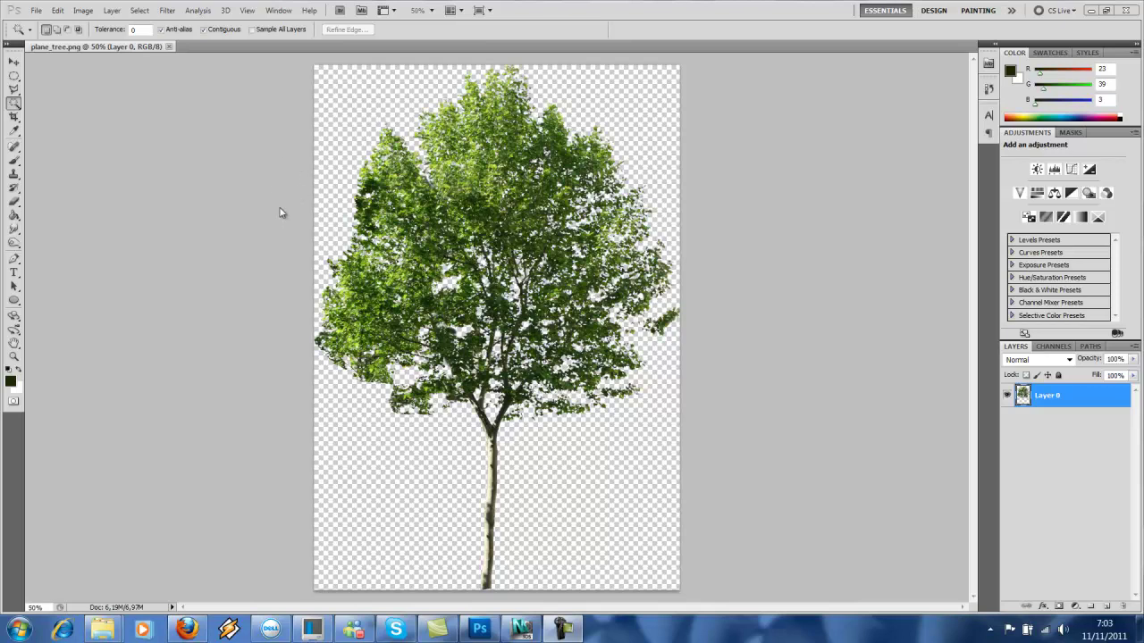
Sample a dark green from the foliage near the tree's upper-left edge as the foreground color.
click(15, 131)
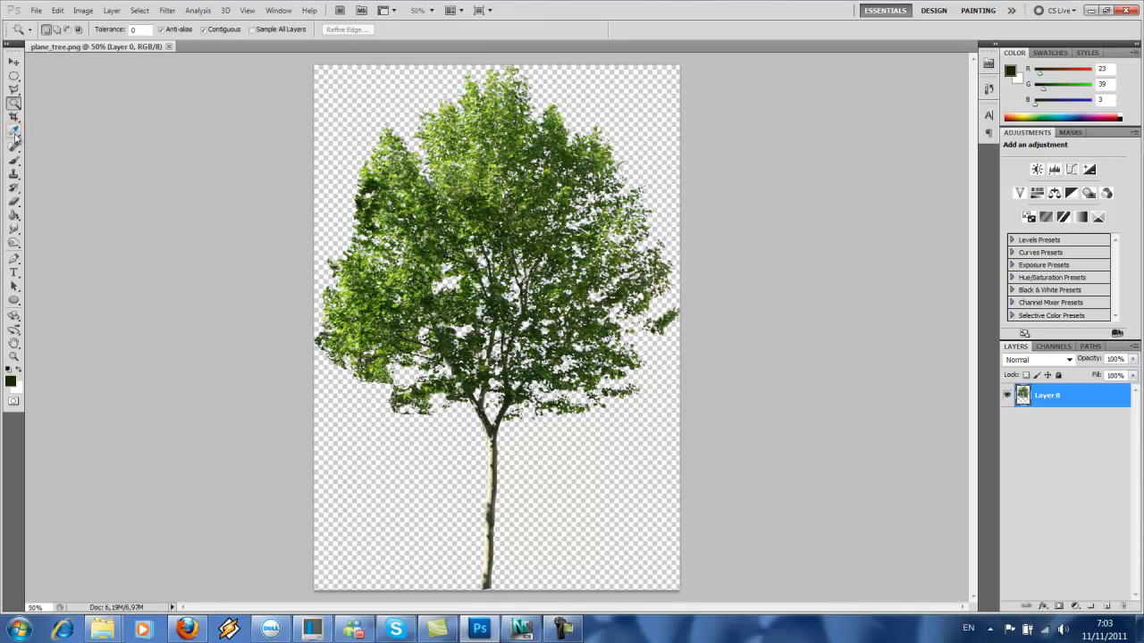
click(16, 133)
click(367, 186)
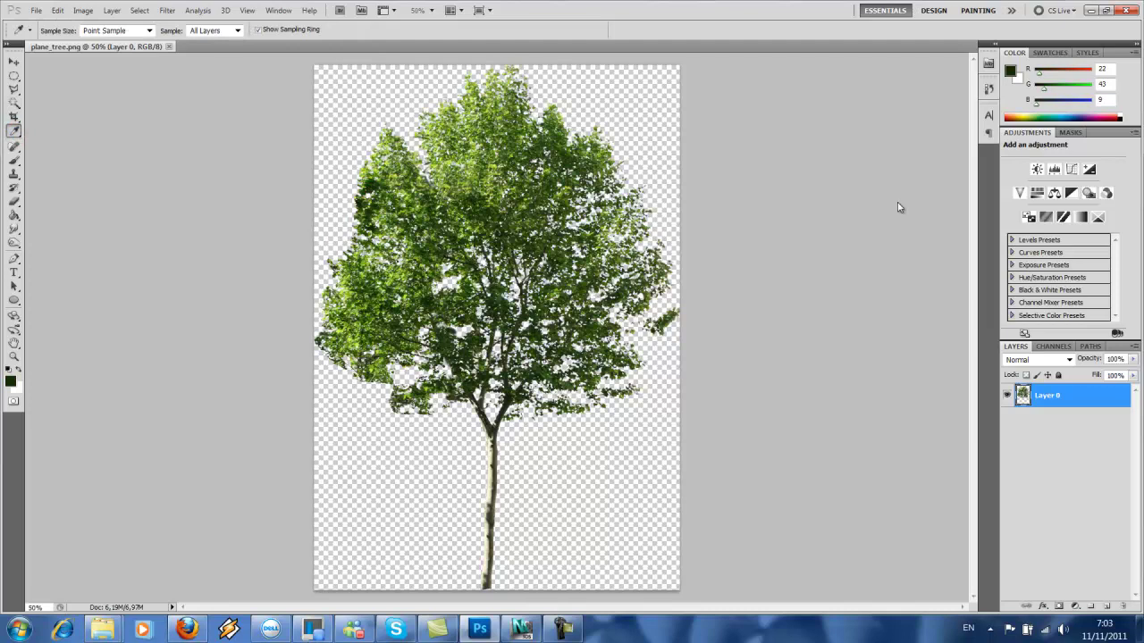
Fill a new layer with the sampled dark green and place it beneath the tree layer.
click(1107, 608)
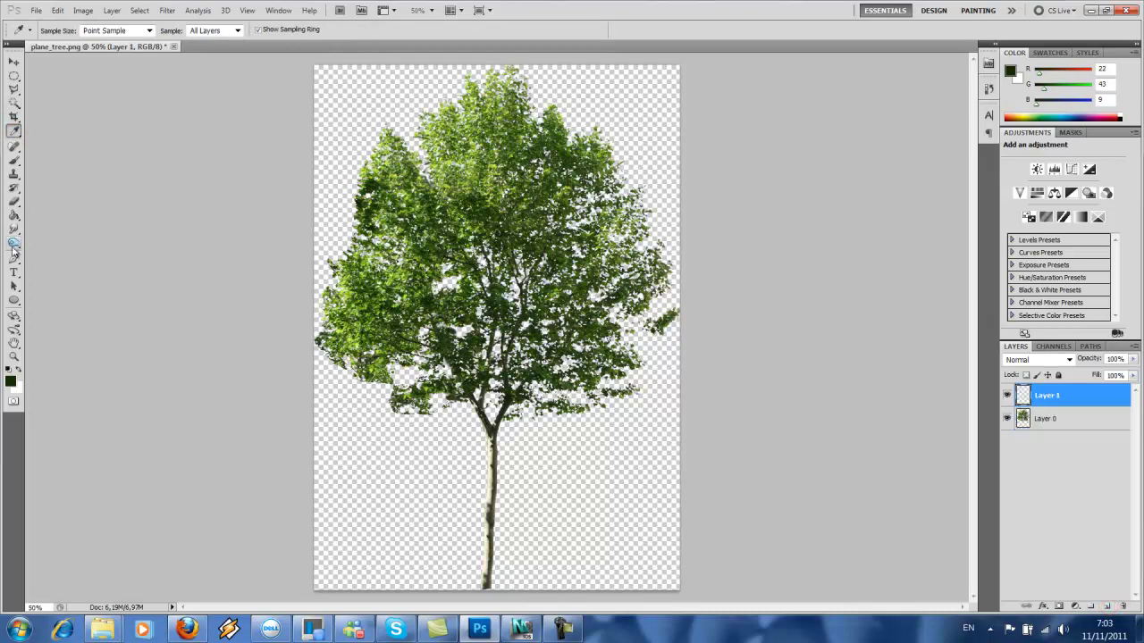
click(13, 215)
click(326, 123)
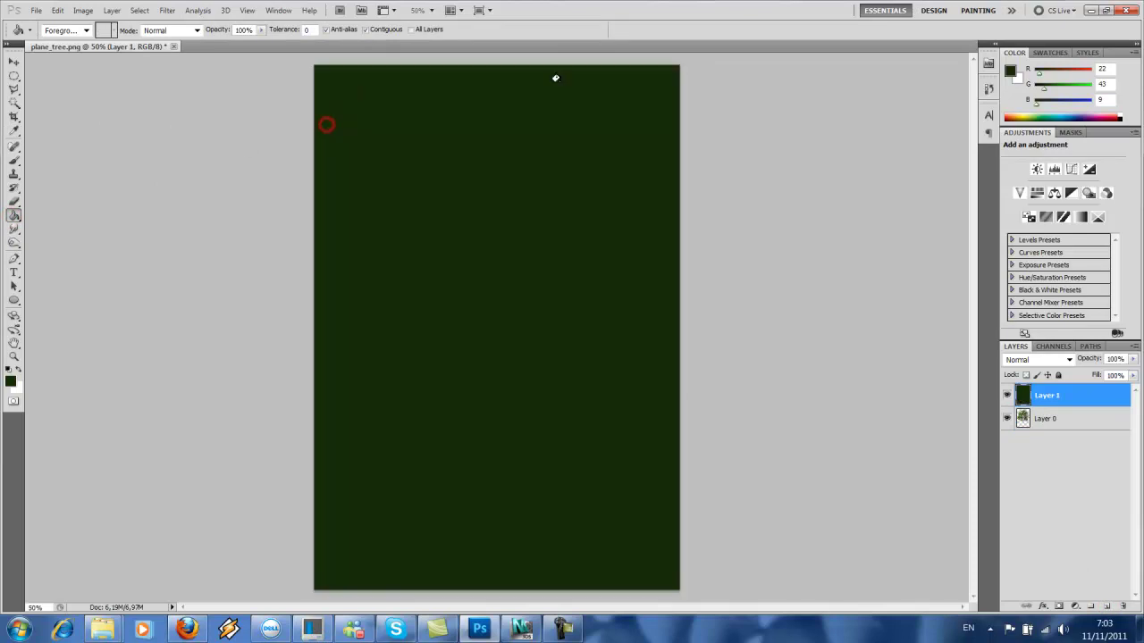
drag(1083, 394, 1081, 423)
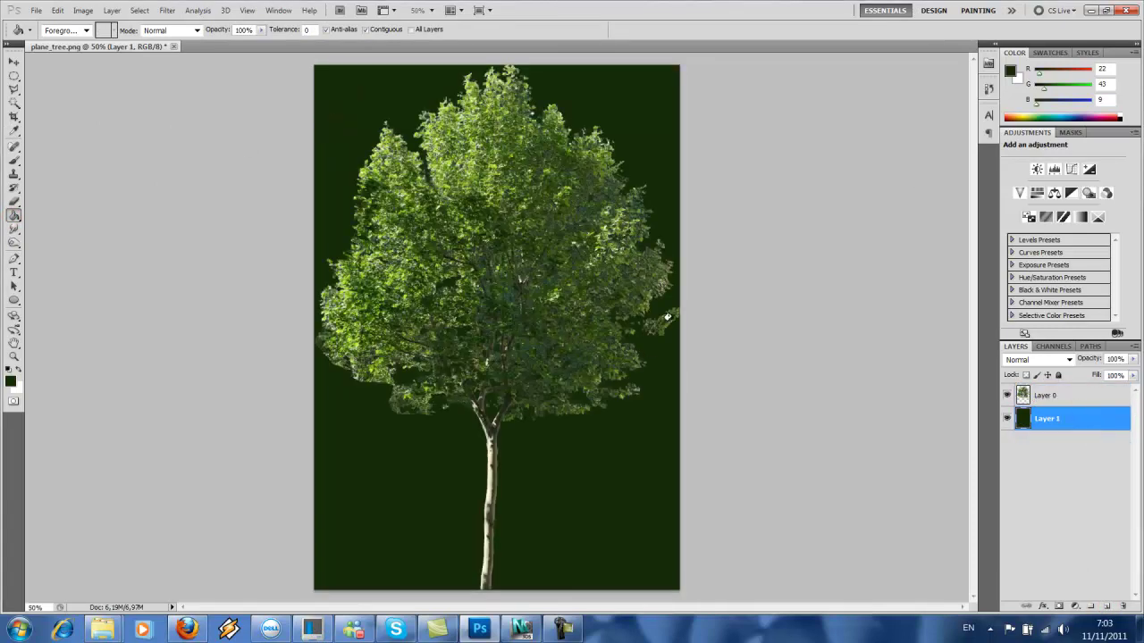
Save a copy of the tree on its green background to the Desktop as a JPEG named Green.
key(ctrl+shift+s)
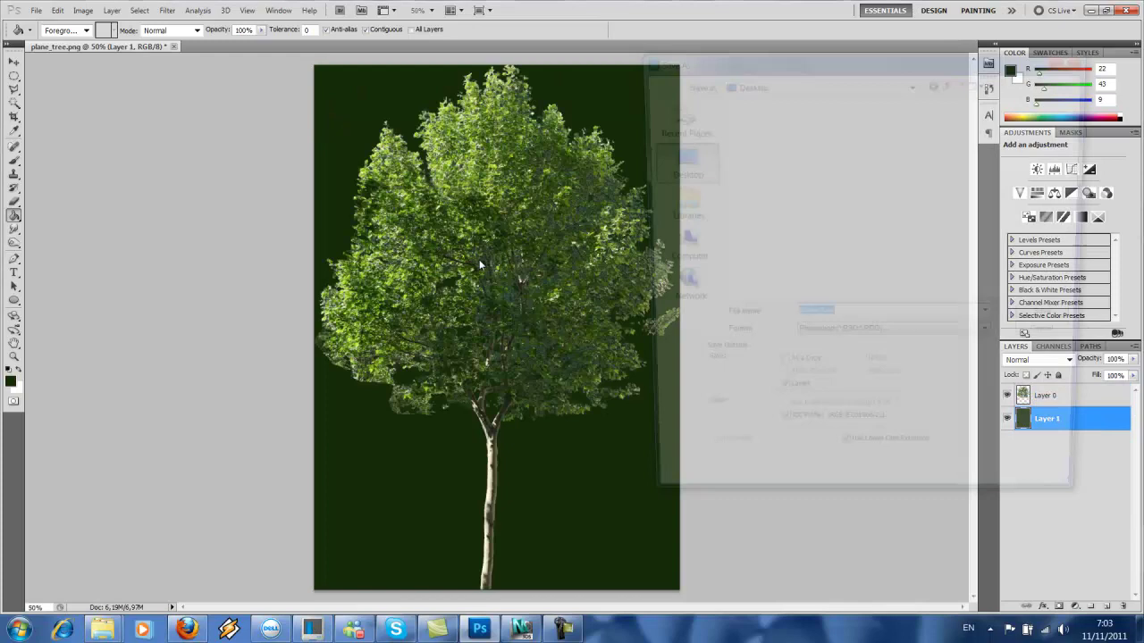
text(Green)
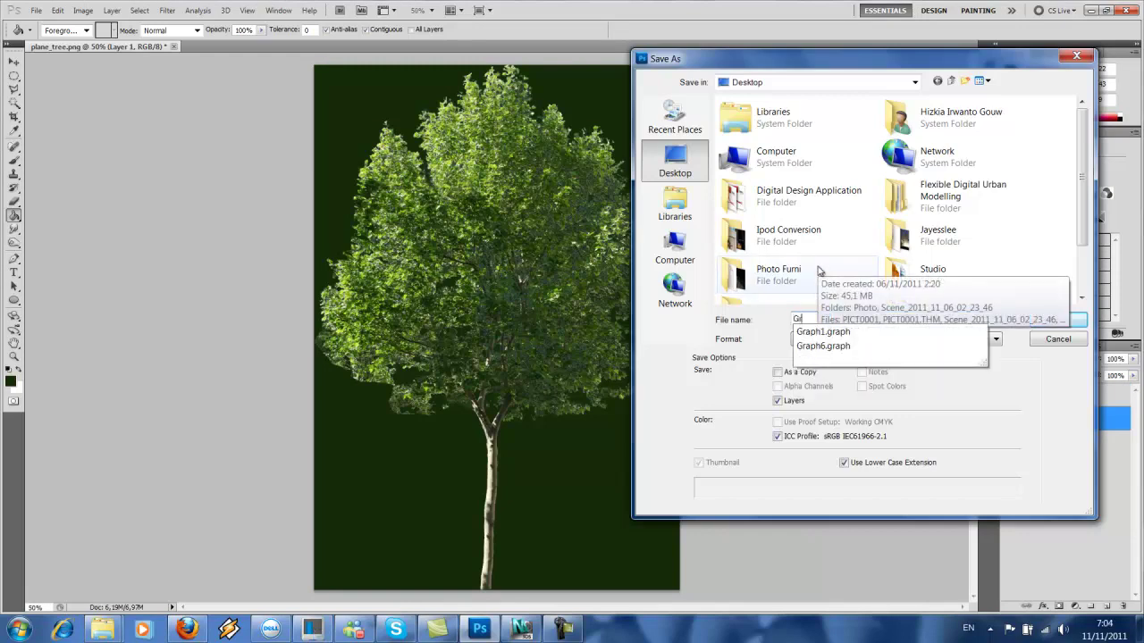
click(854, 339)
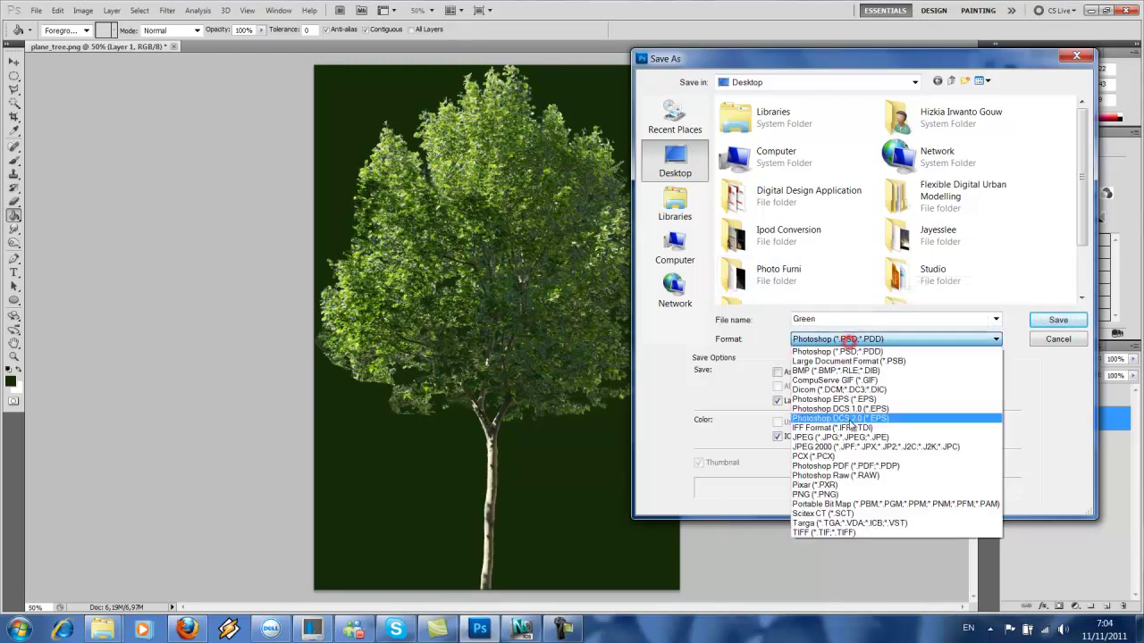
click(851, 441)
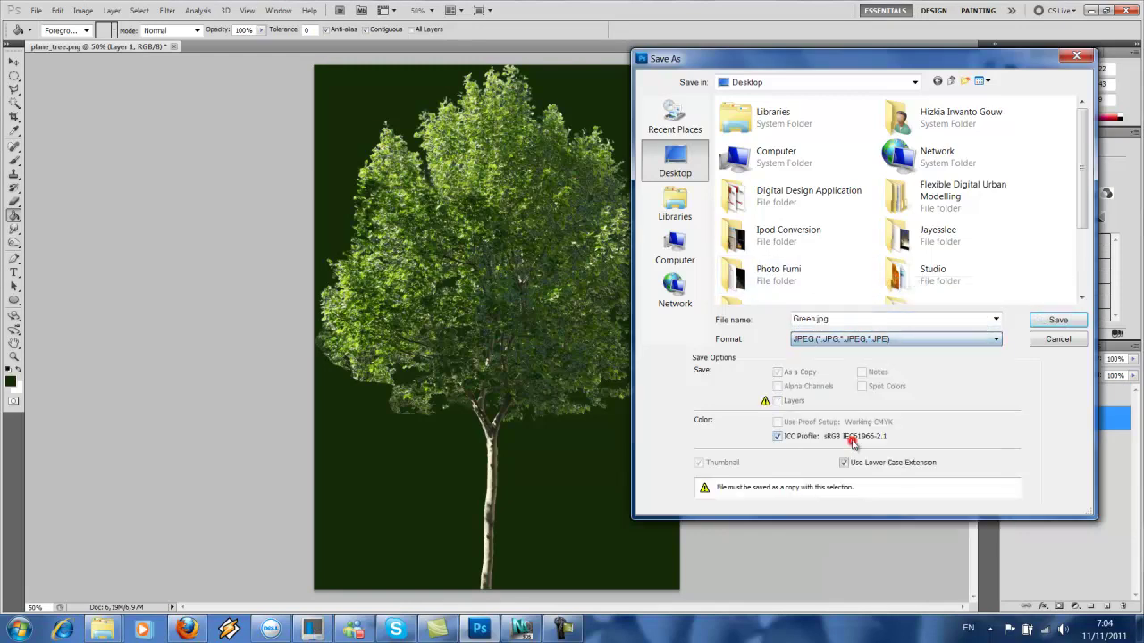
click(1057, 320)
click(908, 189)
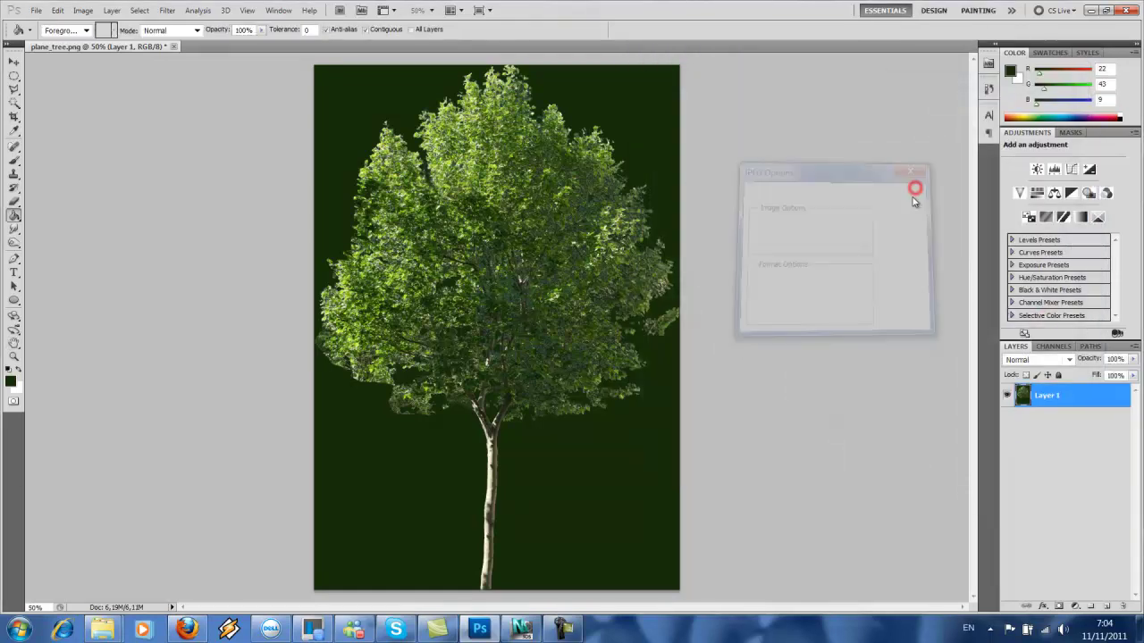
Magic-wand the empty areas on both sides of the tree on Layer 0, then invert the selection to the tree.
click(14, 105)
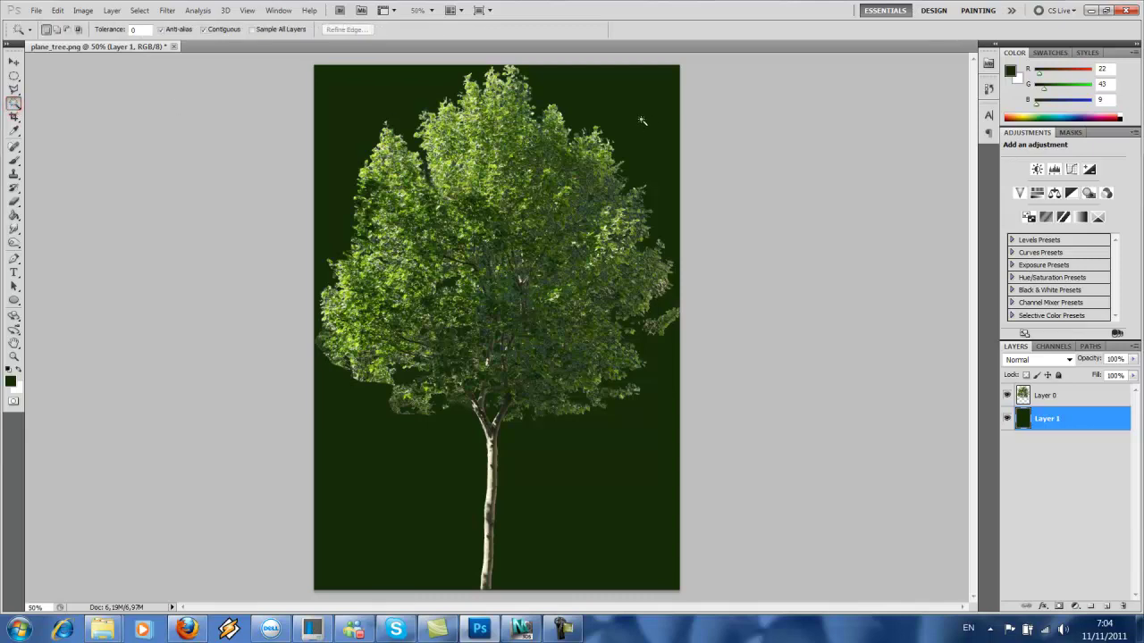
click(1109, 399)
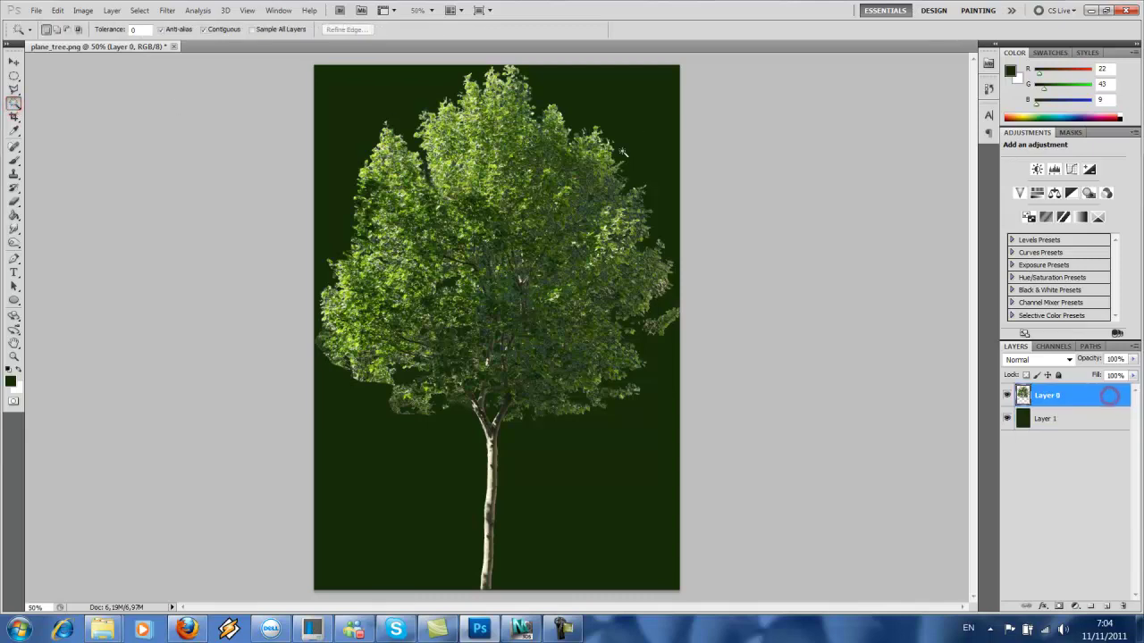
click(635, 130)
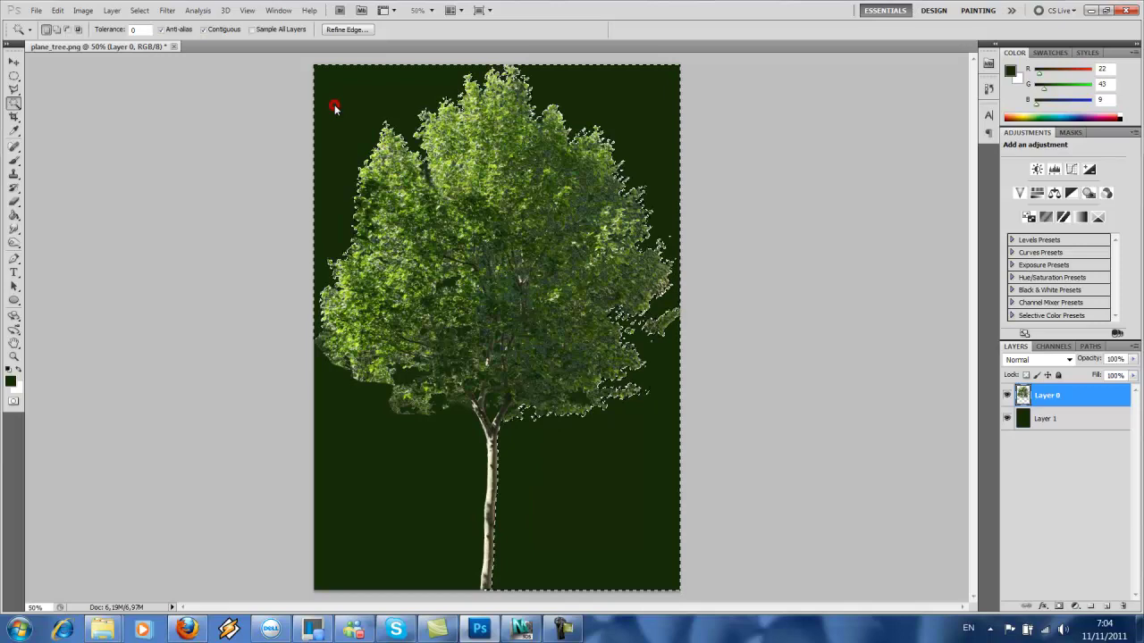
click(368, 479)
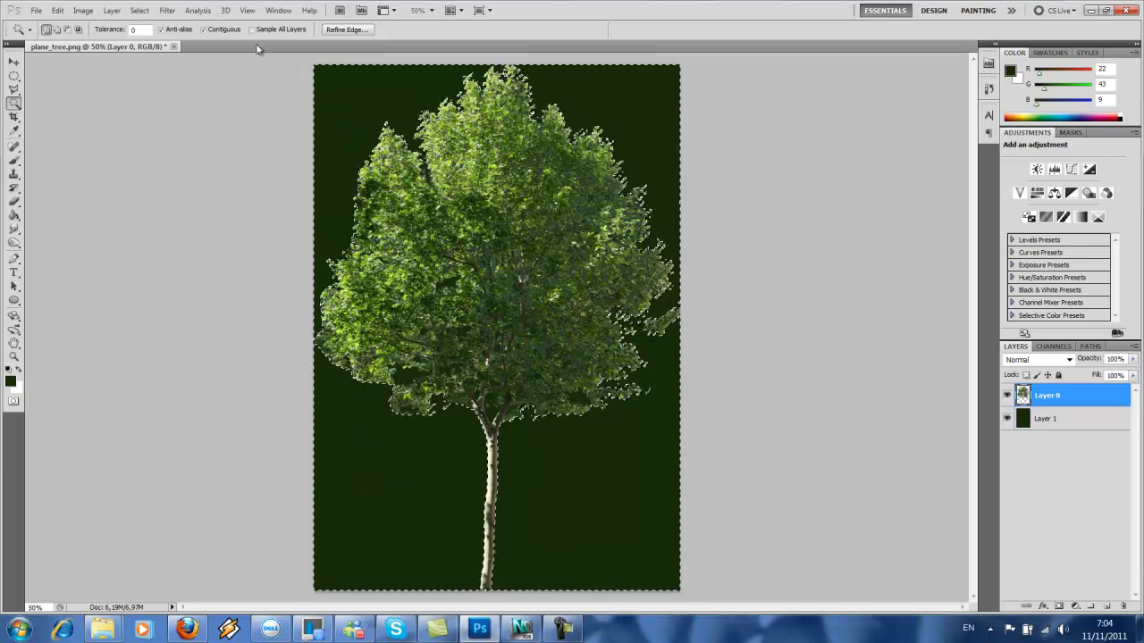
click(140, 10)
click(151, 69)
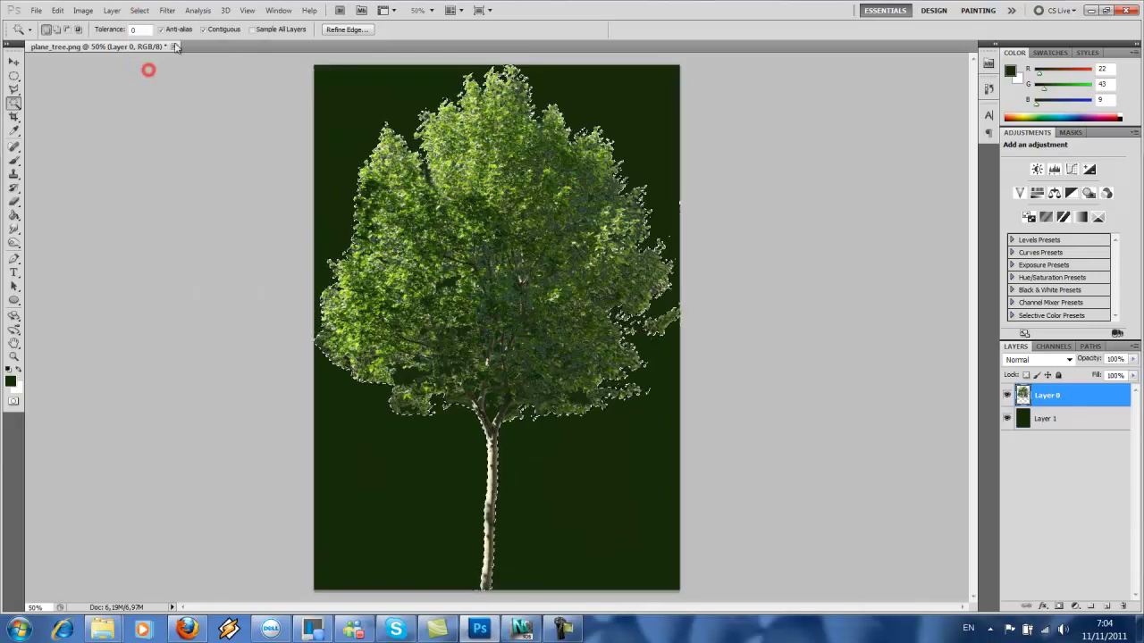
Add a new alpha channel and fill the tree selection in it with white.
click(1059, 347)
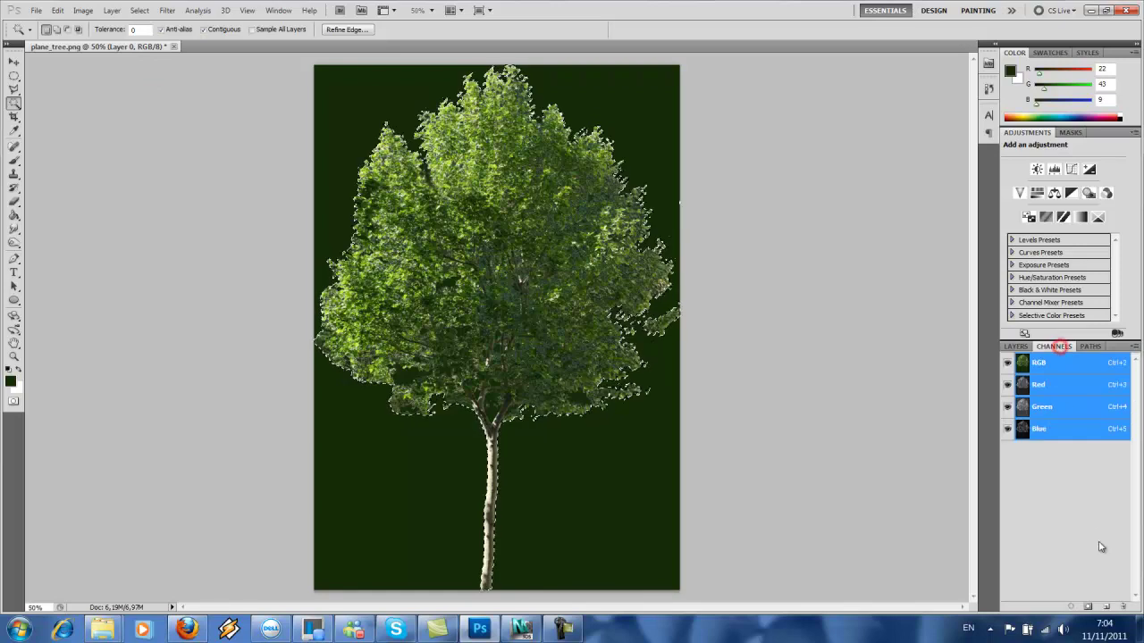
click(1107, 606)
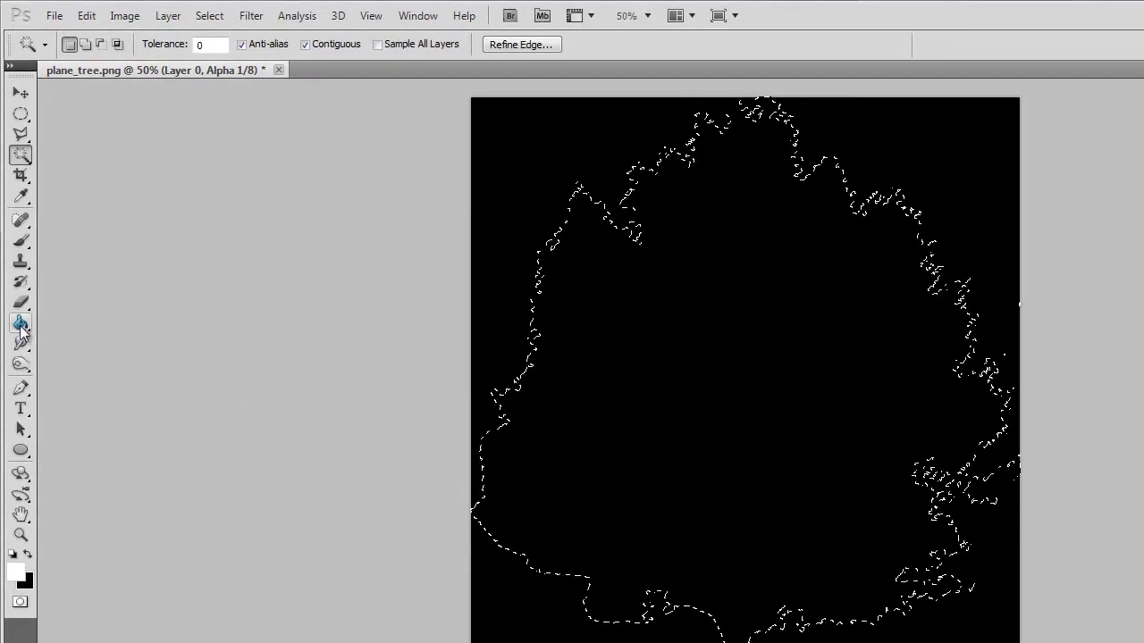
click(20, 323)
click(681, 322)
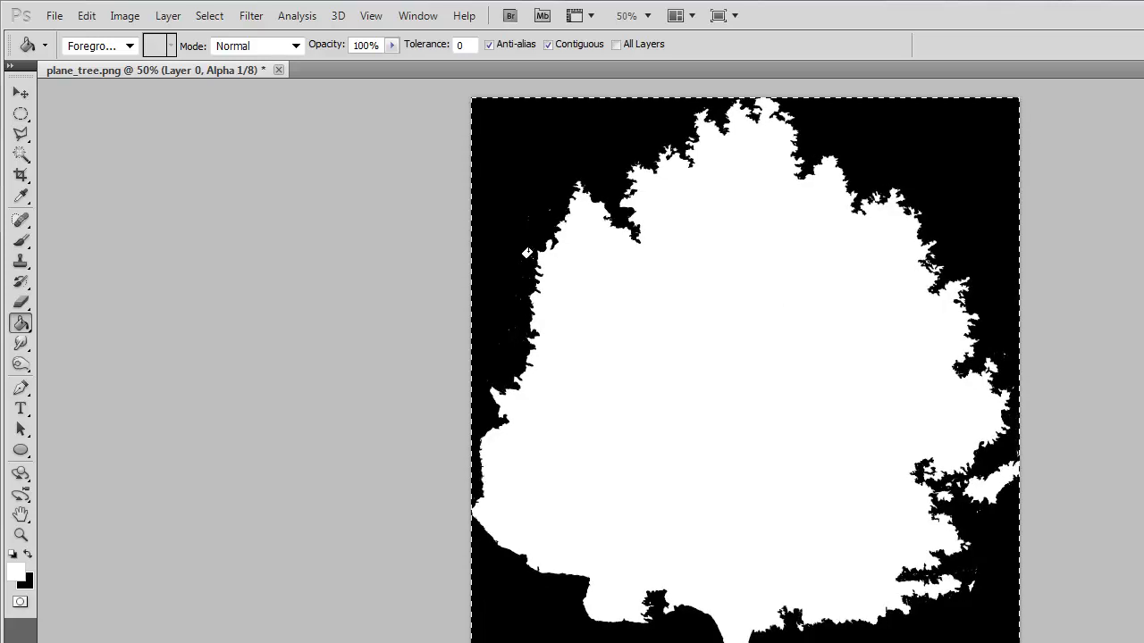
Create a new 1227 × 1763 pixel grayscale document from the Clipboard preset and paste the copied tree mask into it.
click(54, 15)
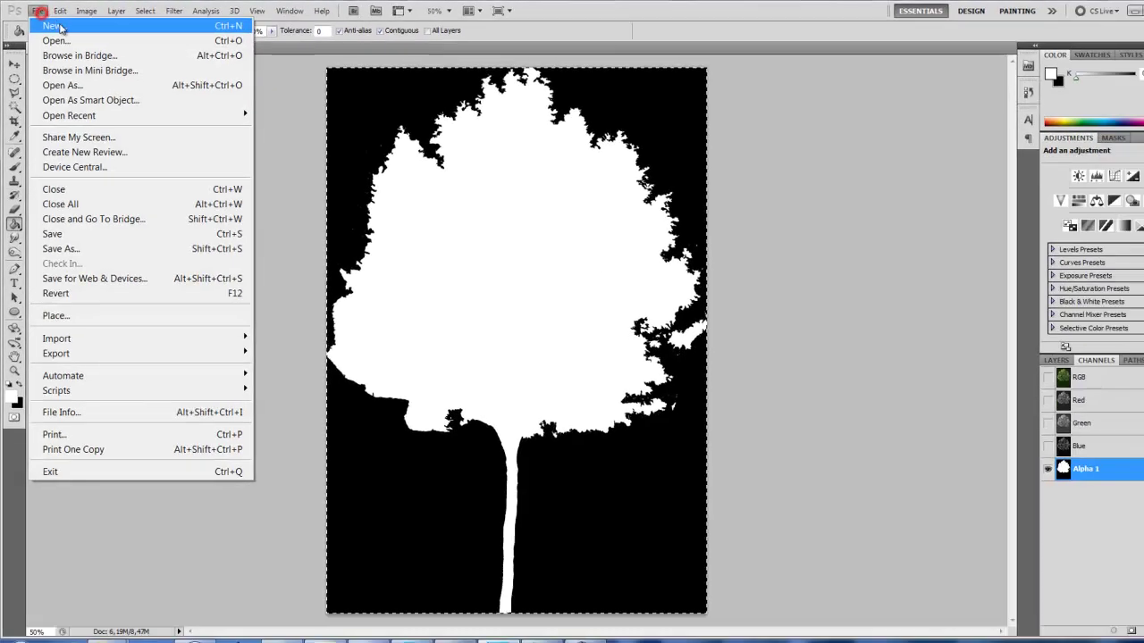
click(55, 26)
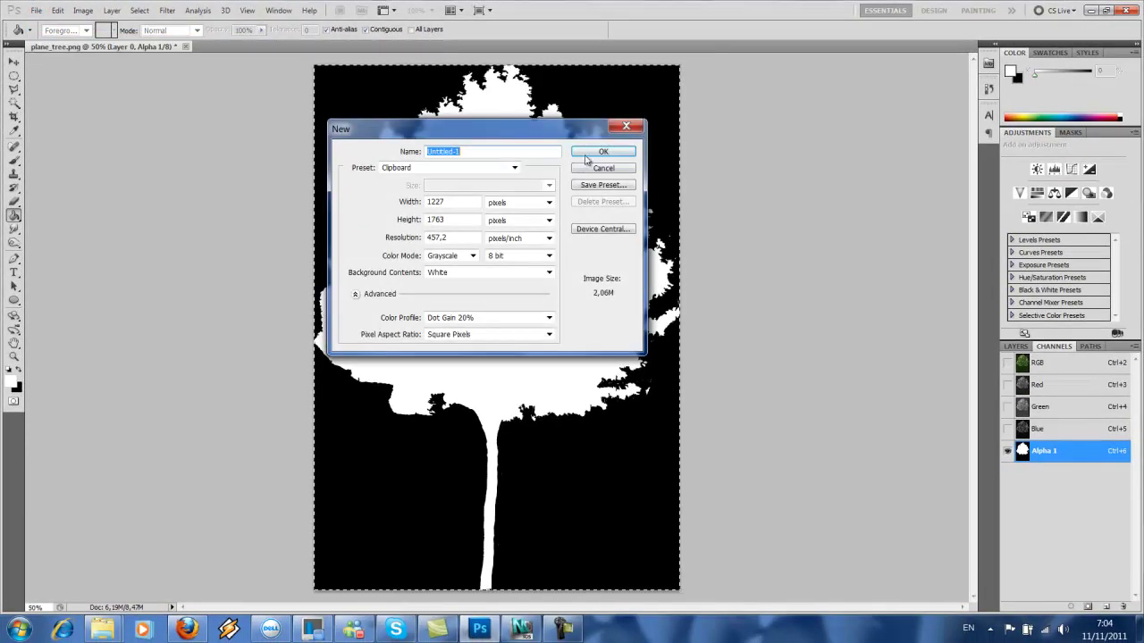
click(590, 154)
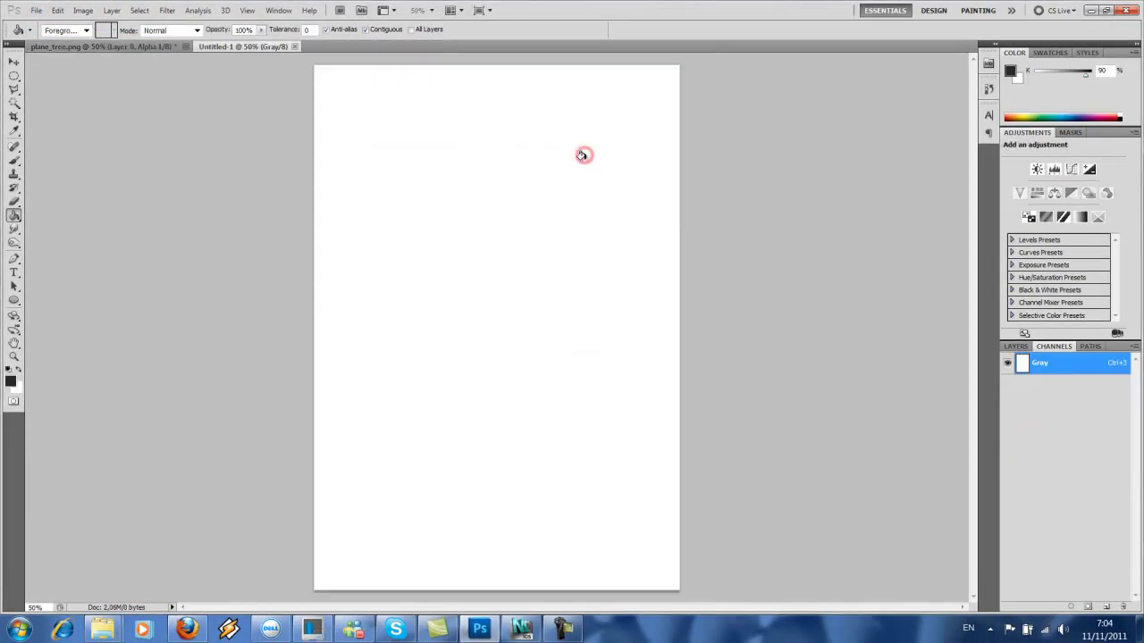
key(ctrl+v)
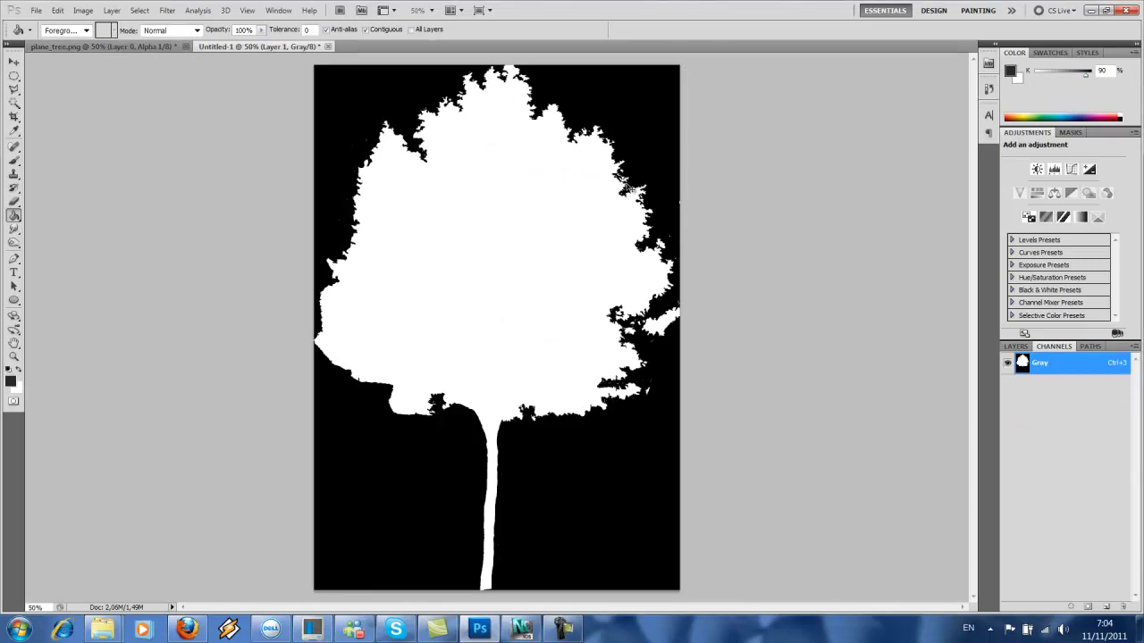
Save the black-and-white tree mask to the Desktop as a JPEG named Alpha.
key(ctrl+s)
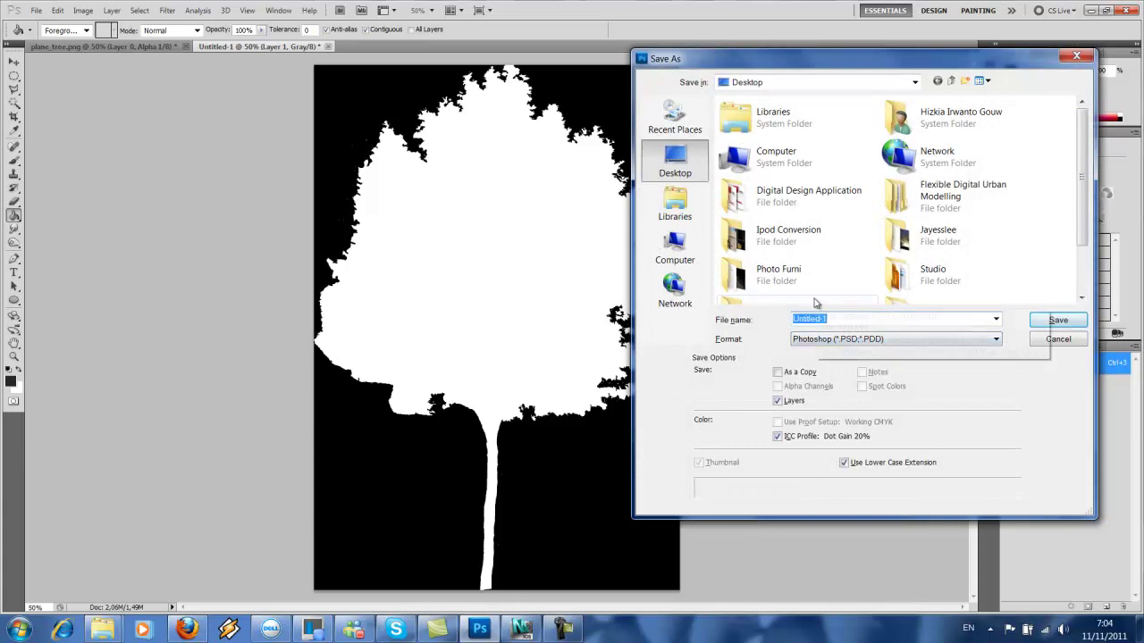
text(Alpha)
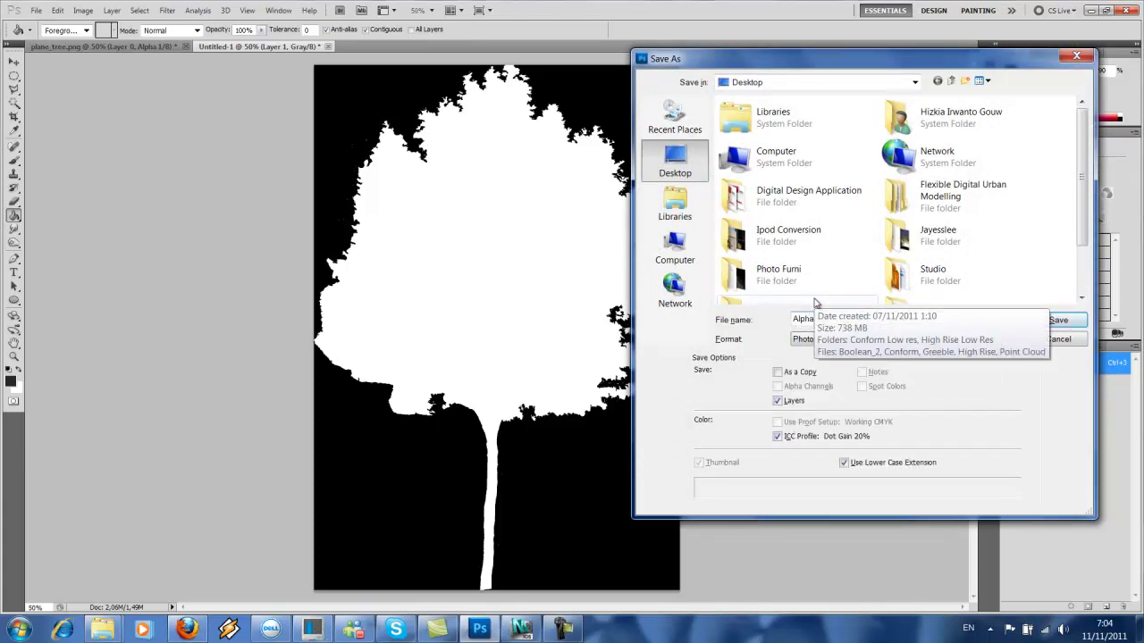
click(858, 339)
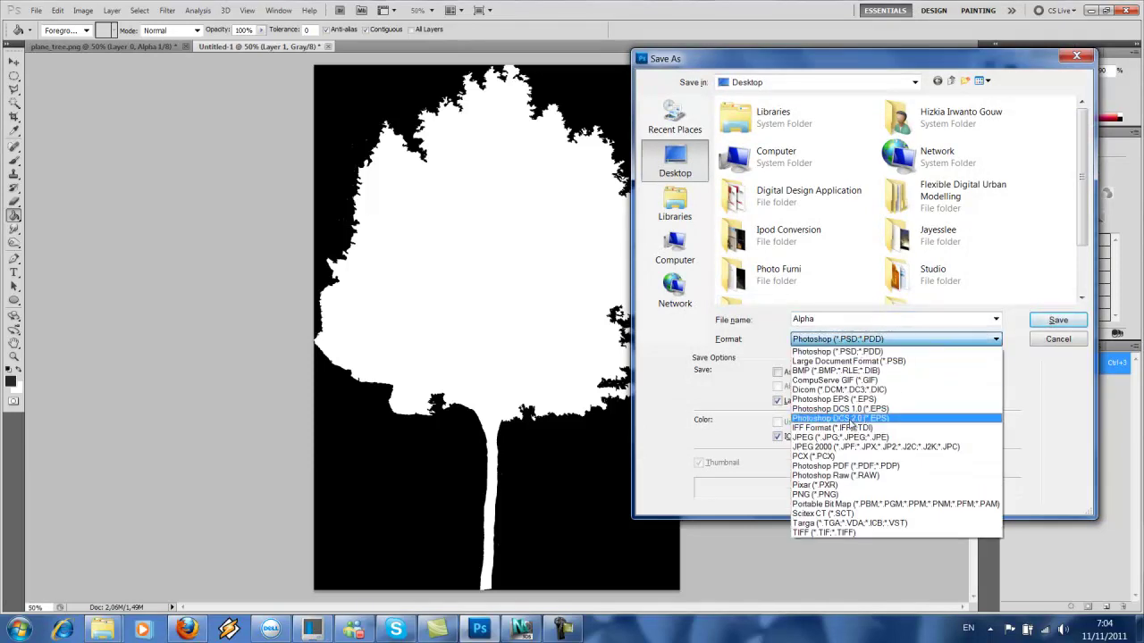
click(844, 437)
click(1058, 320)
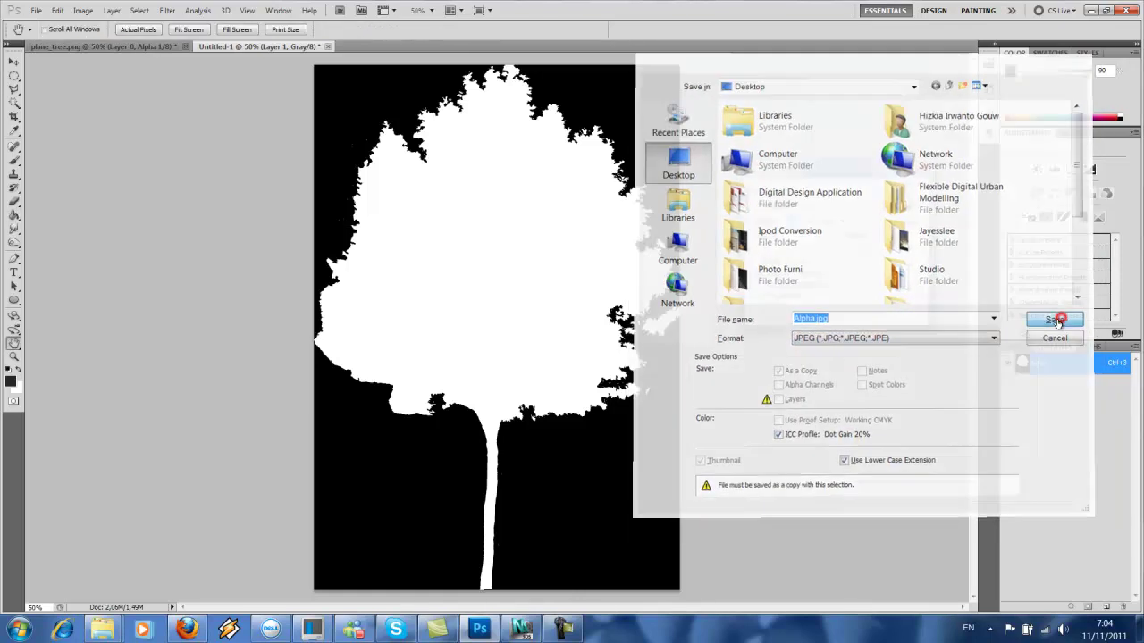
click(907, 188)
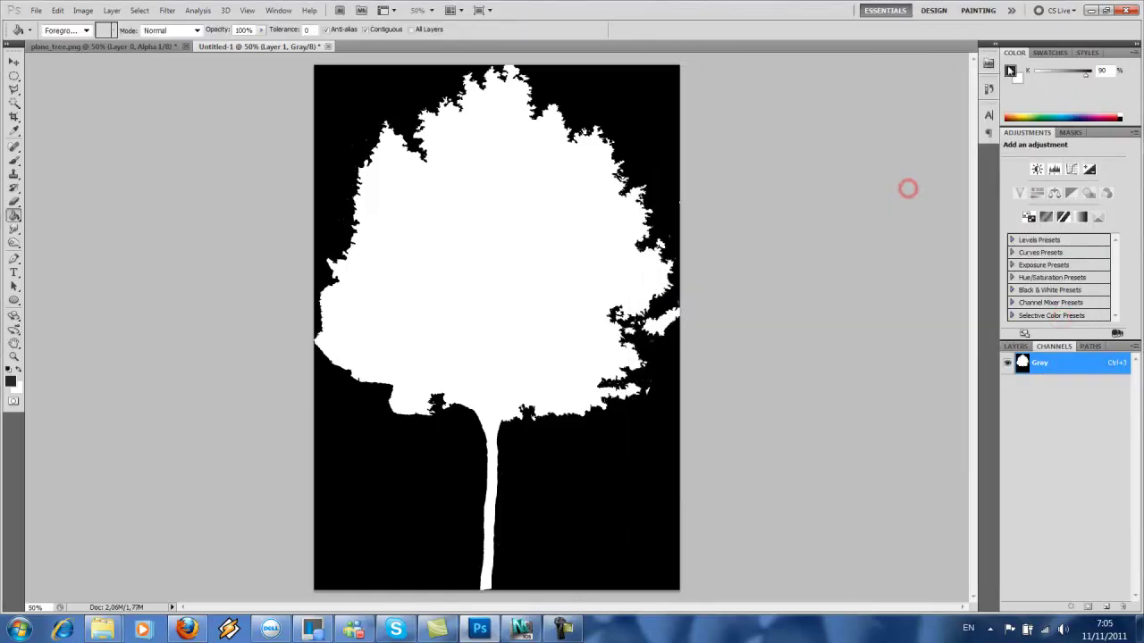
Minimize the image editor, switch to 3ds Max Design and maximize the Front viewport.
click(1090, 11)
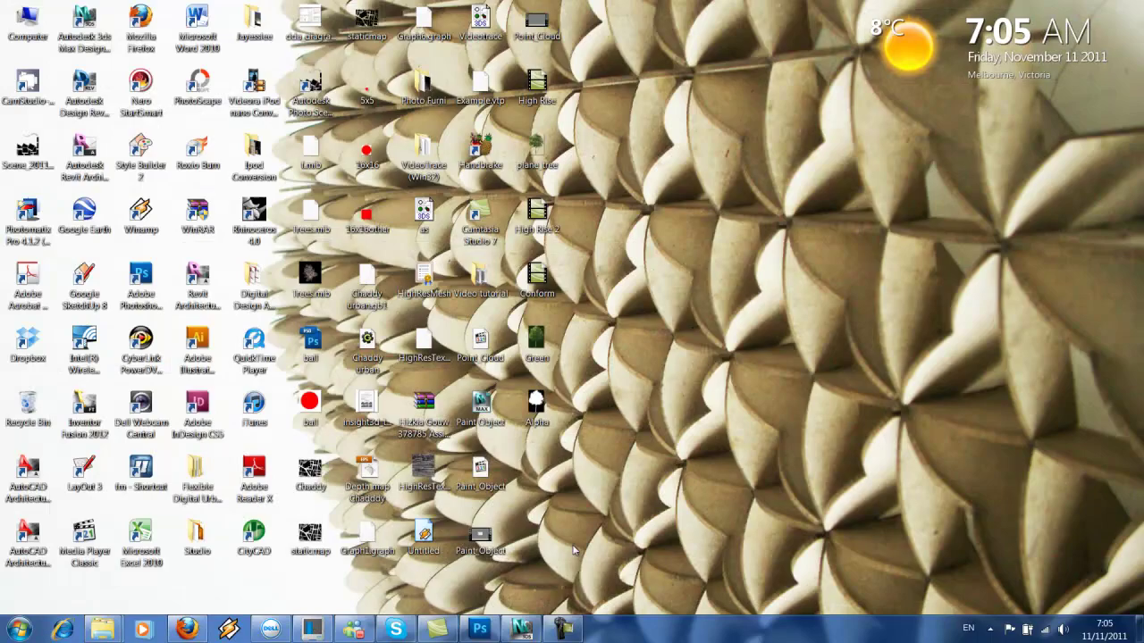
click(522, 631)
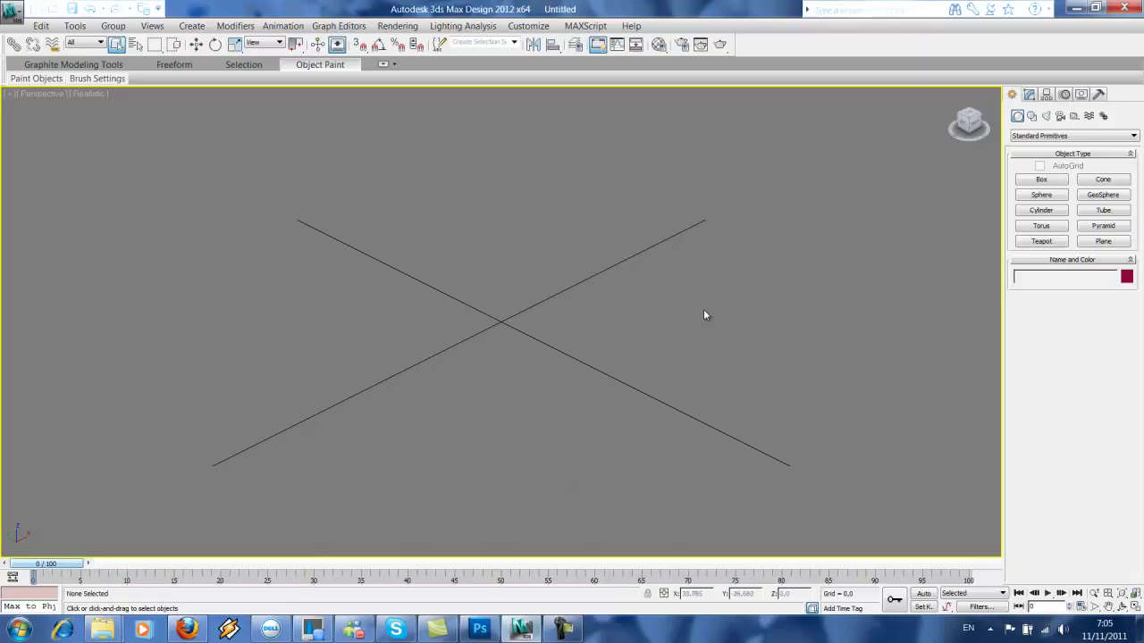
key(alt+w)
click(662, 276)
key(alt+w)
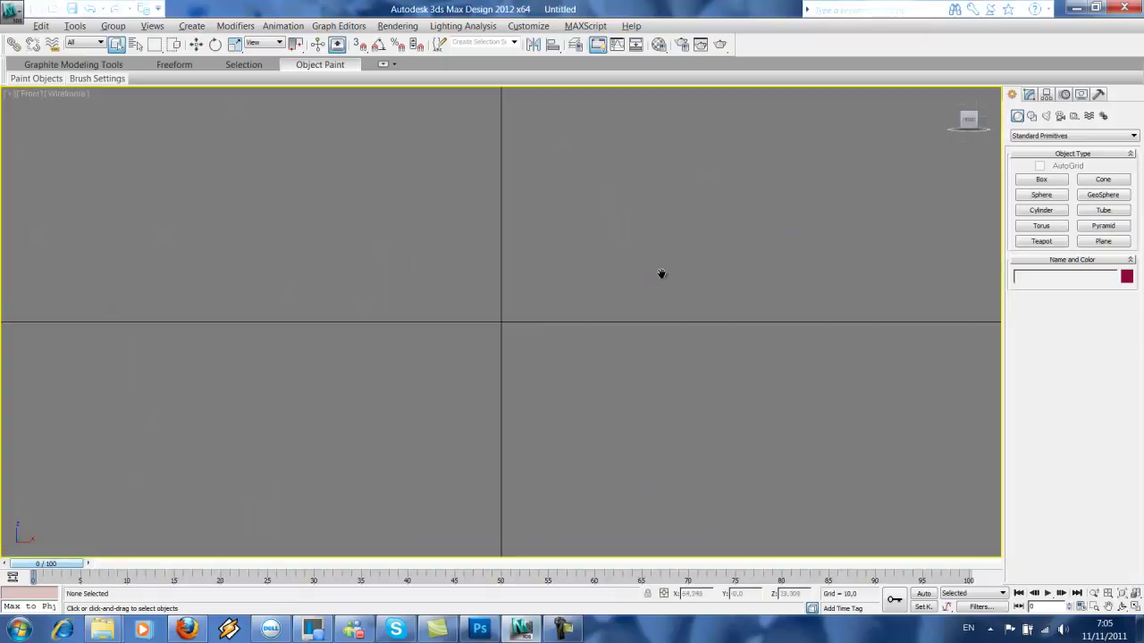
Draw an upright plane in the Front view, about 97.5 long and 59.8 wide, standing on the horizontal axis from the origin.
middle_drag(661, 274, 653, 398)
click(1101, 239)
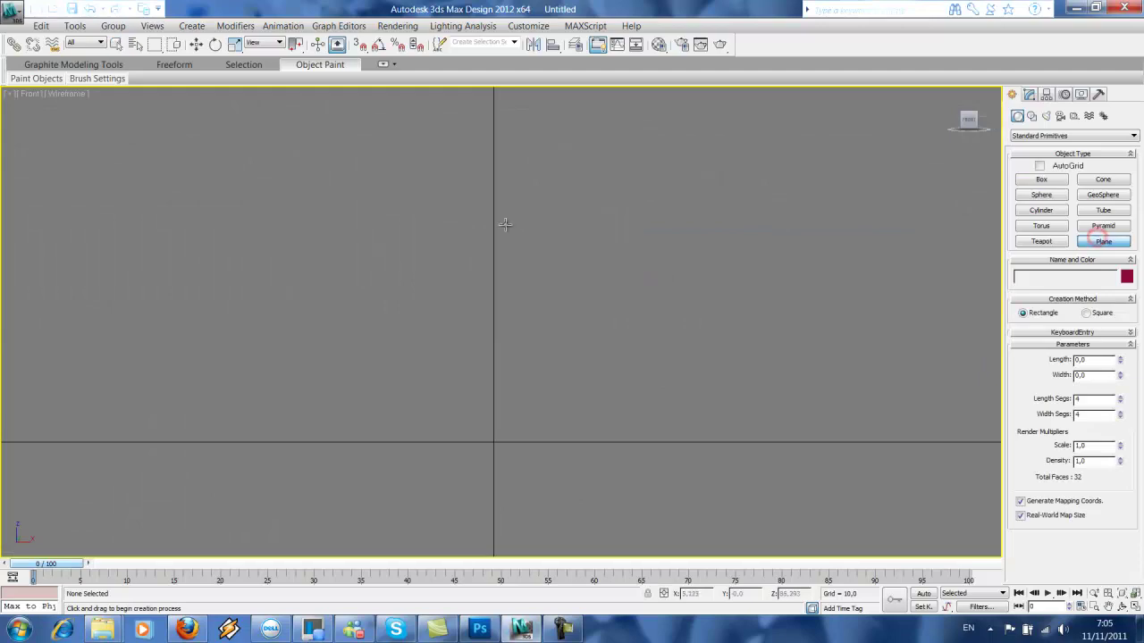
drag(494, 198, 642, 443)
key(alt+w)
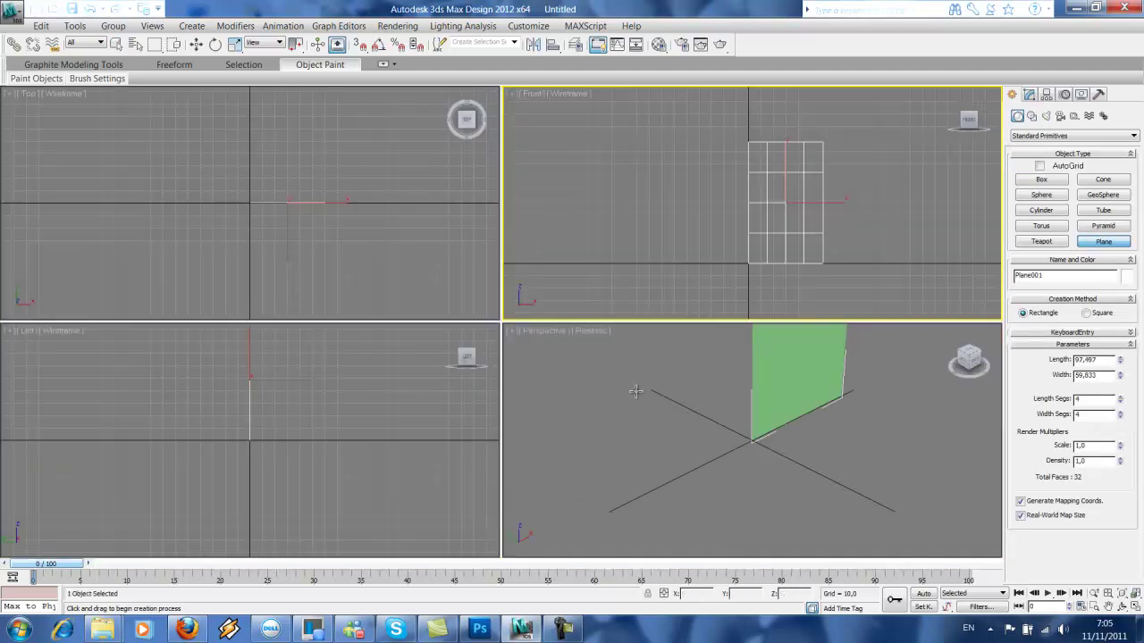
right_click(611, 366)
Deselect the plane and maximize the Perspective viewport so that the whole plane is in view.
click(606, 363)
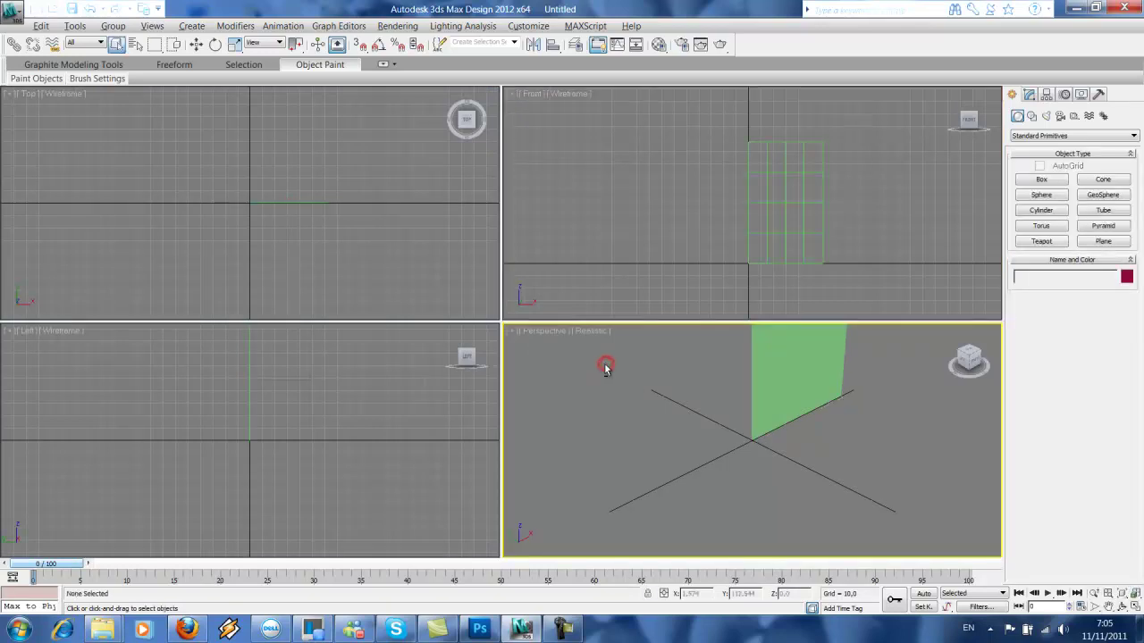
key(alt+w)
middle_drag(323, 158, 325, 338)
scroll(311, 323, down, 2)
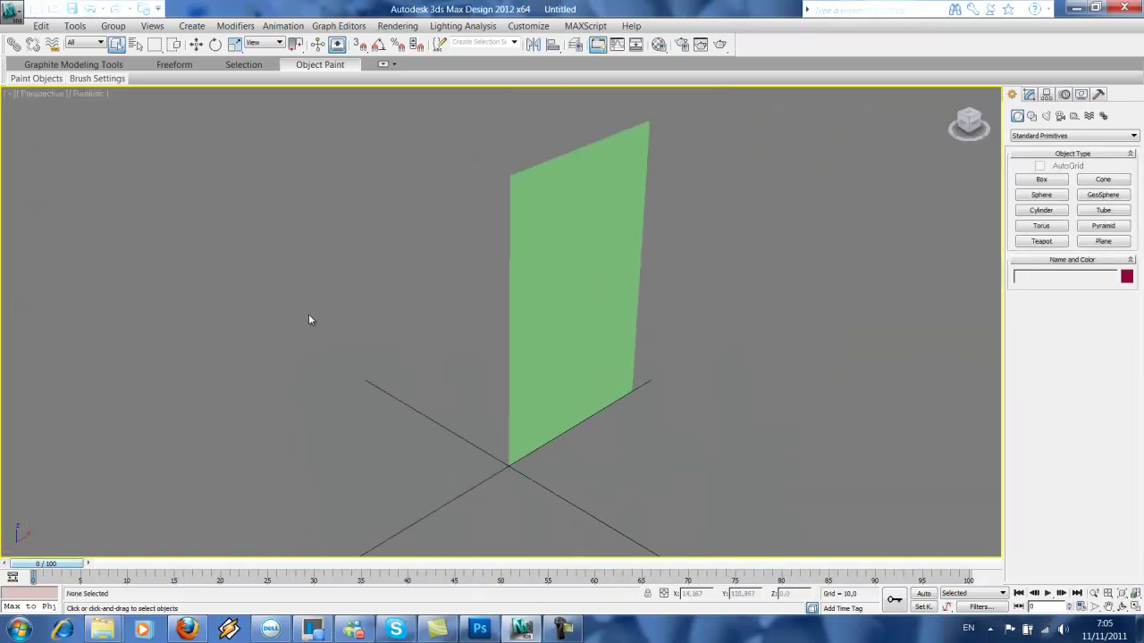
Turn on Edged Faces display in the Perspective viewport.
click(80, 94)
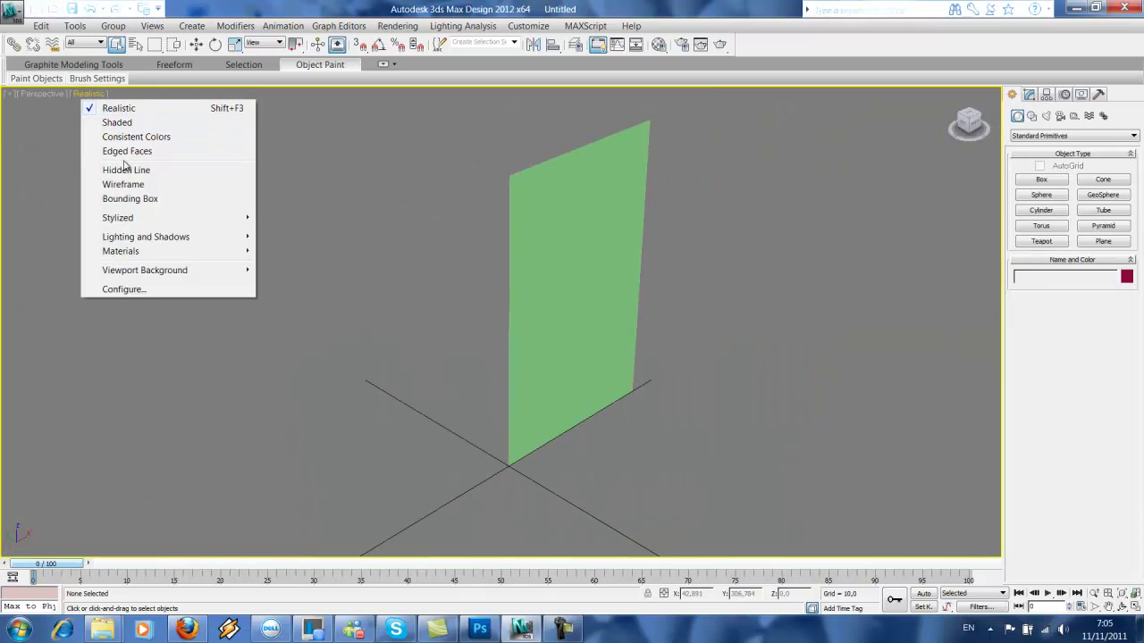
click(134, 150)
mouse_move(496, 257)
middle_down()
mouse_move(371, 264)
mouse_move(580, 234)
middle_up()
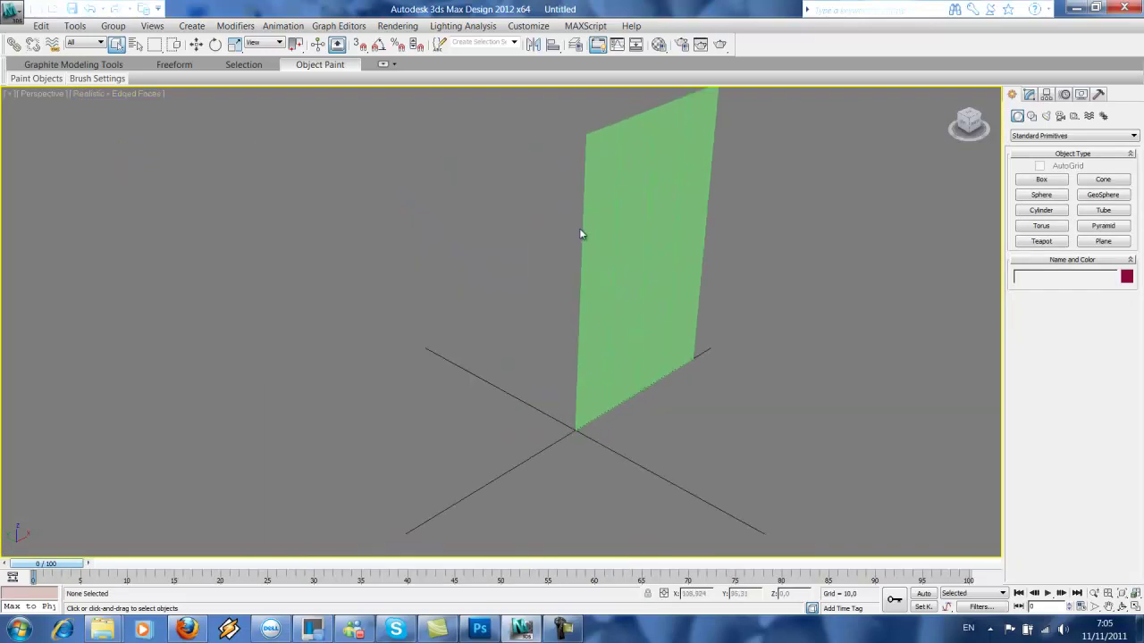
Open the Material Editor and change the first material, 01 - Default, from Arch & Design to the Standard type.
key(m)
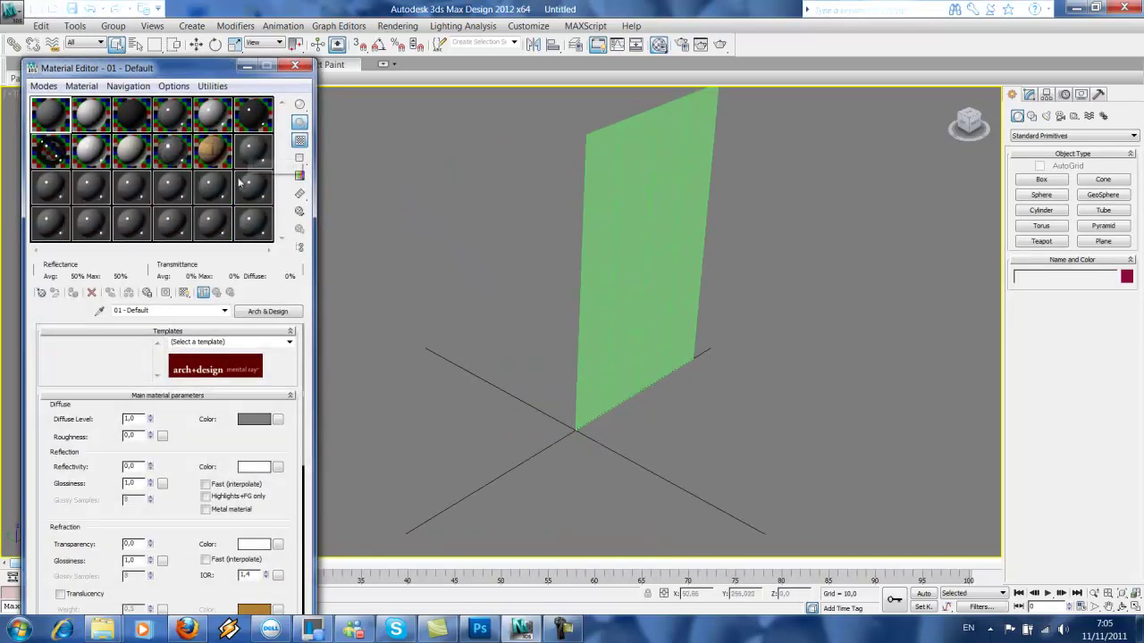
click(256, 315)
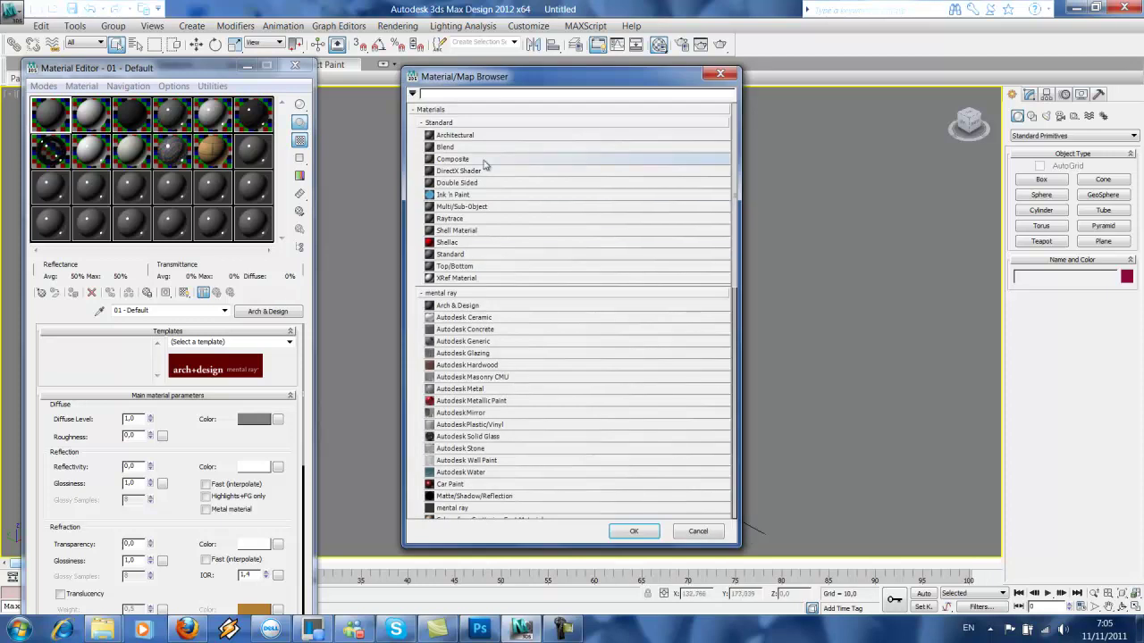
double_click(456, 254)
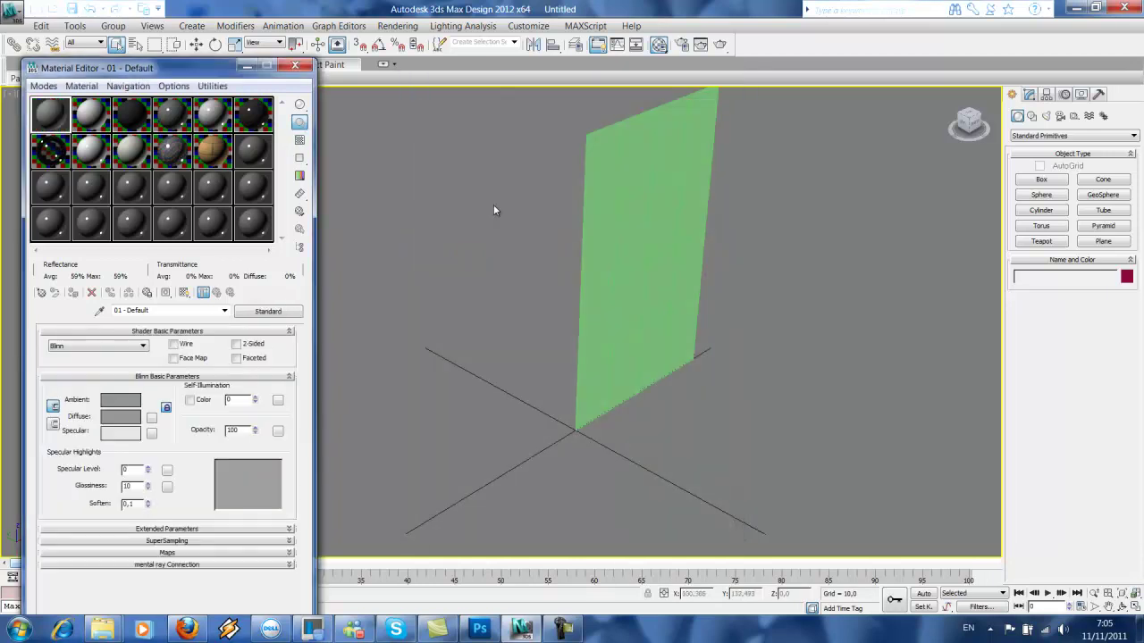
click(226, 312)
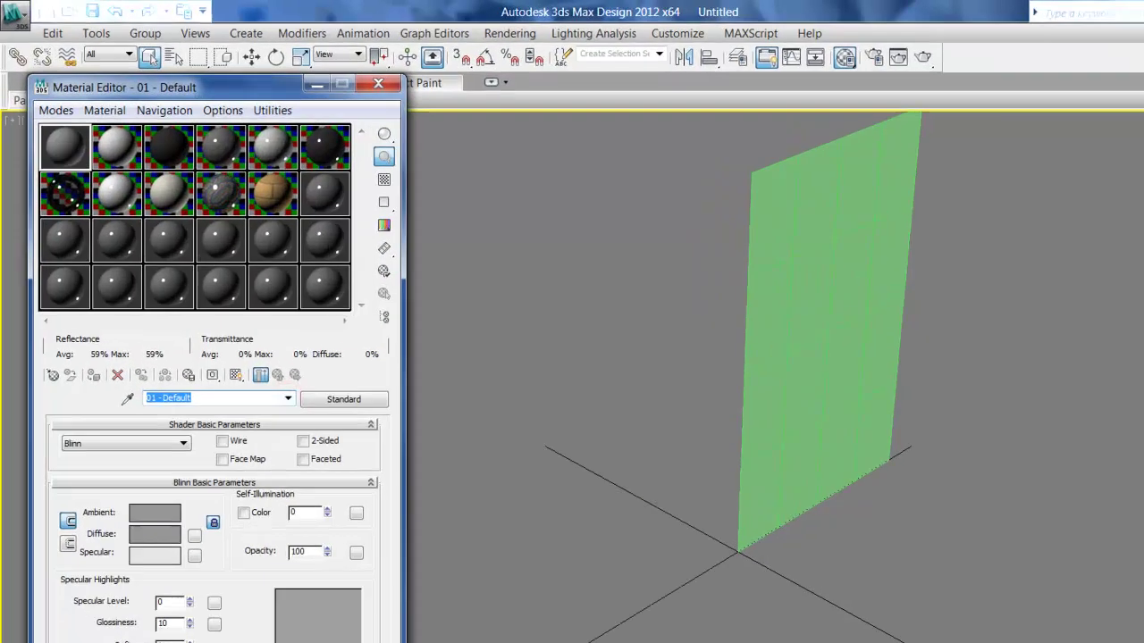
Load the Green JPEG from the Desktop as a Bitmap in the Diffuse Color map and return to the parent material.
click(167, 552)
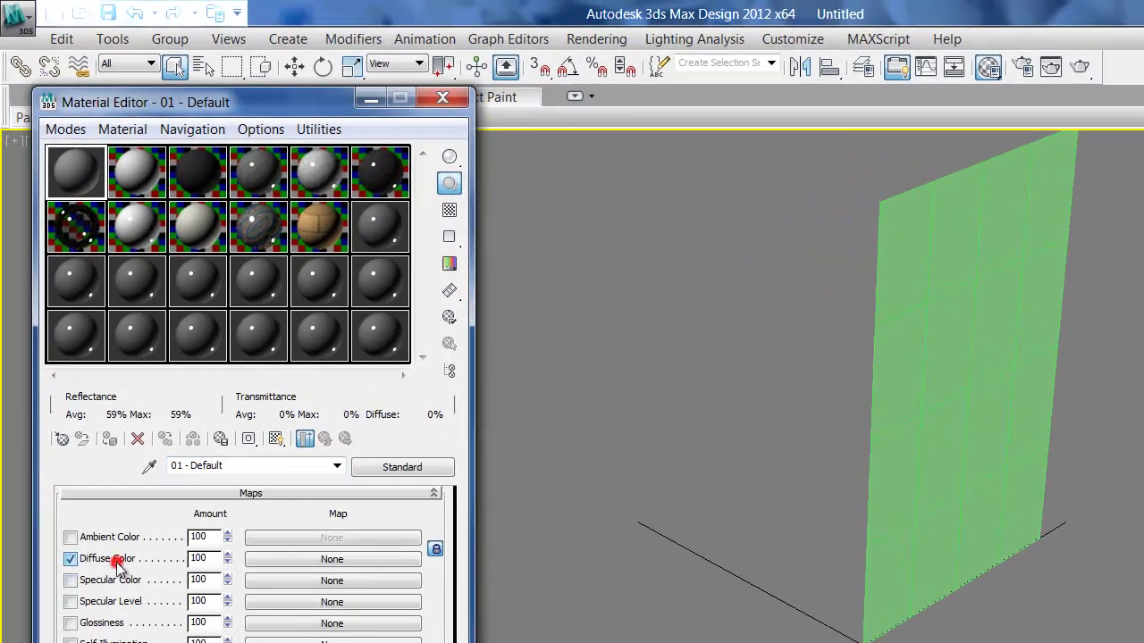
click(270, 559)
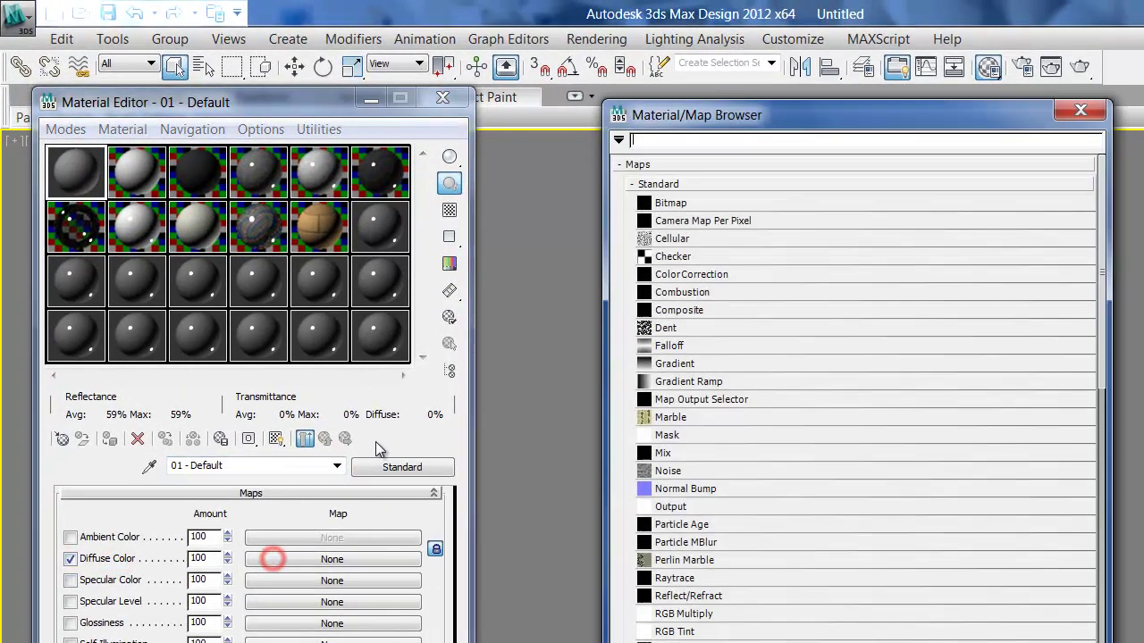
double_click(753, 202)
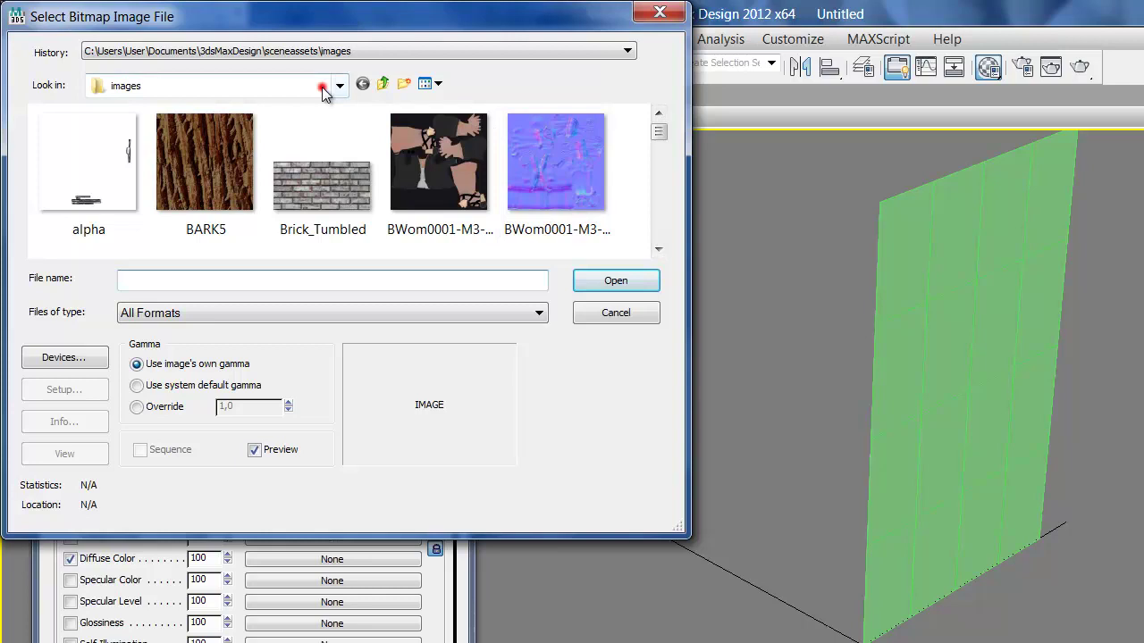
click(325, 88)
click(312, 102)
drag(652, 139, 669, 214)
click(472, 134)
click(600, 283)
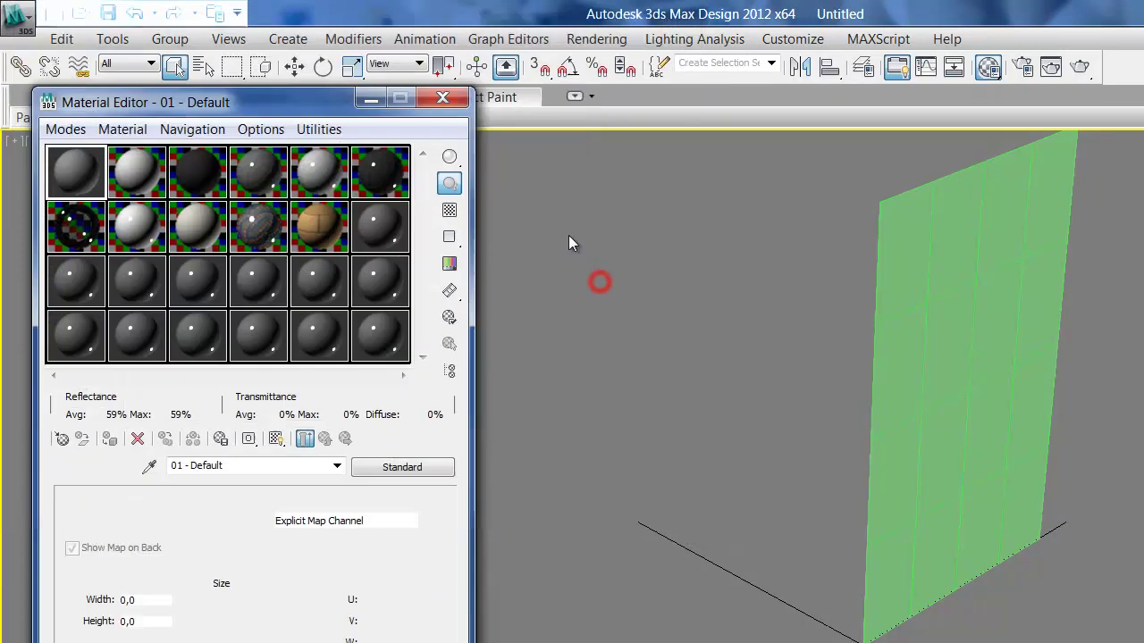
click(336, 464)
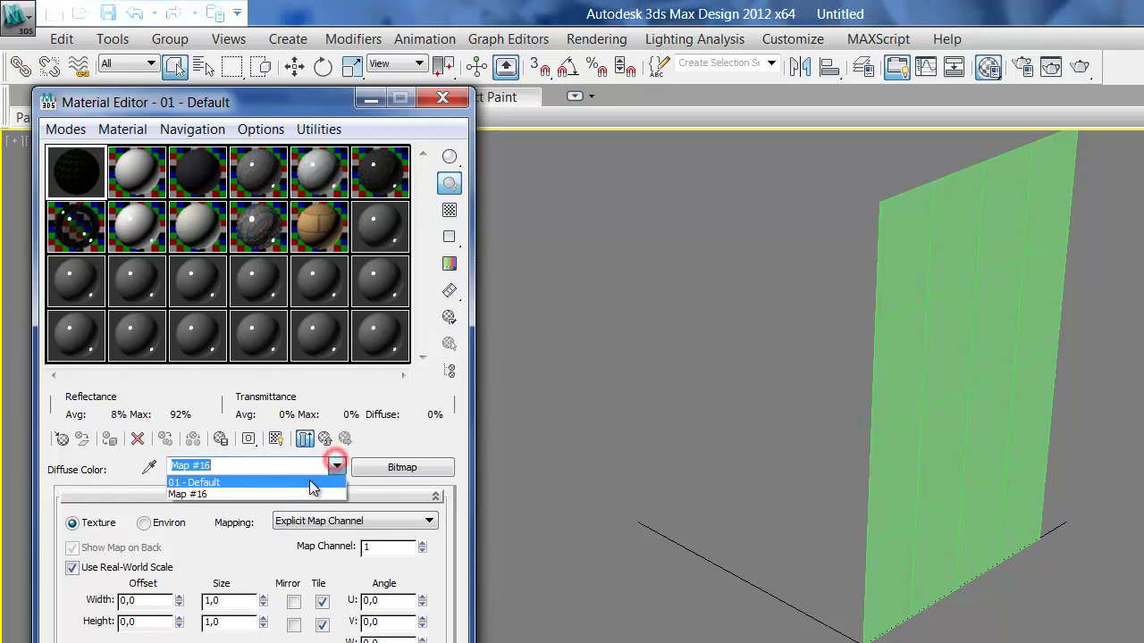
click(312, 484)
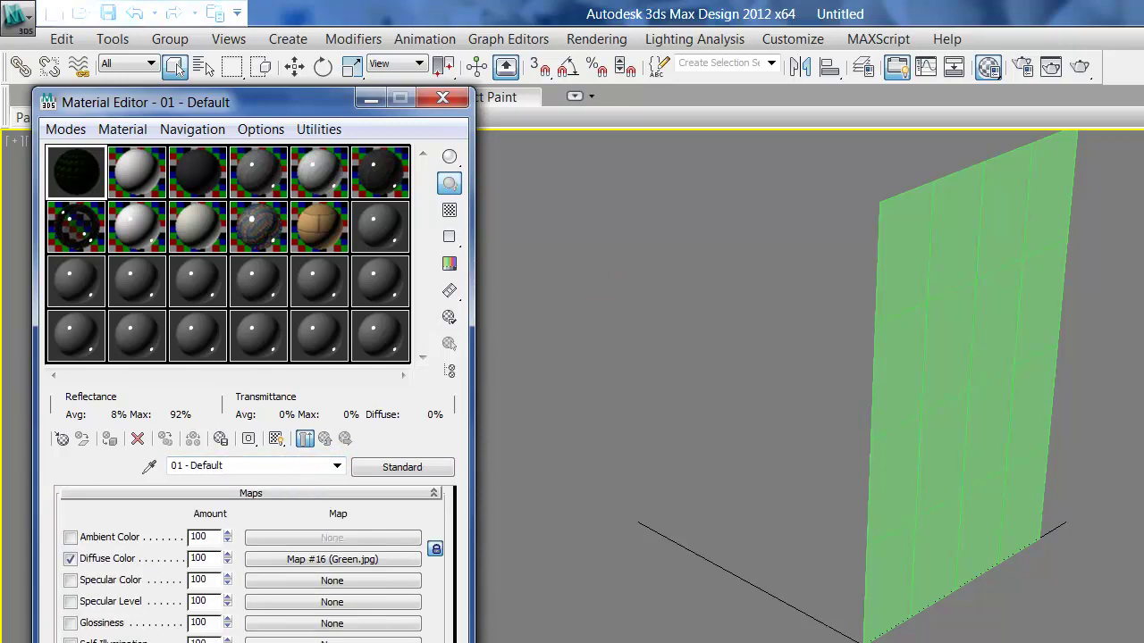
Load the Alpha JPEG from the Desktop as a Bitmap in the Opacity map and return to the parent material.
click(332, 580)
double_click(705, 195)
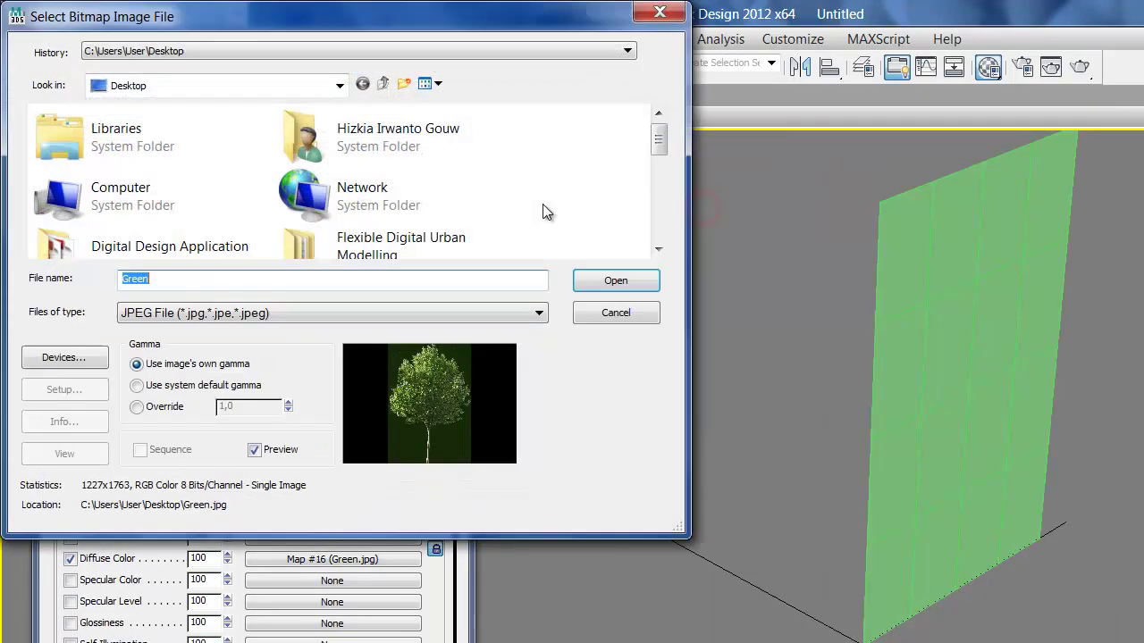
drag(659, 143, 658, 215)
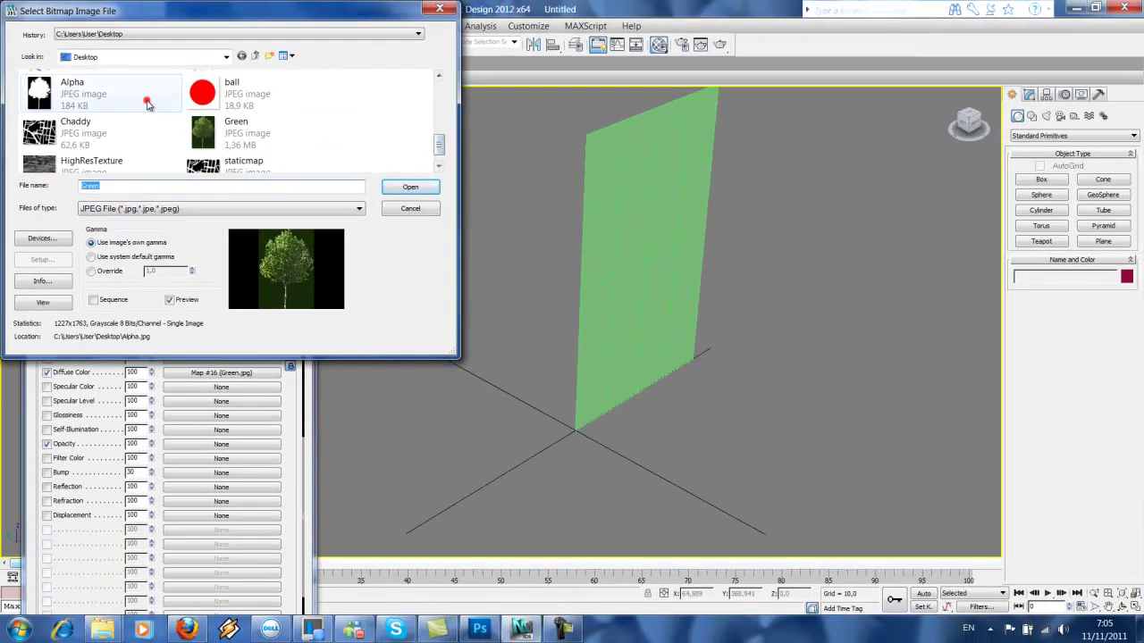
click(148, 101)
double_click(147, 100)
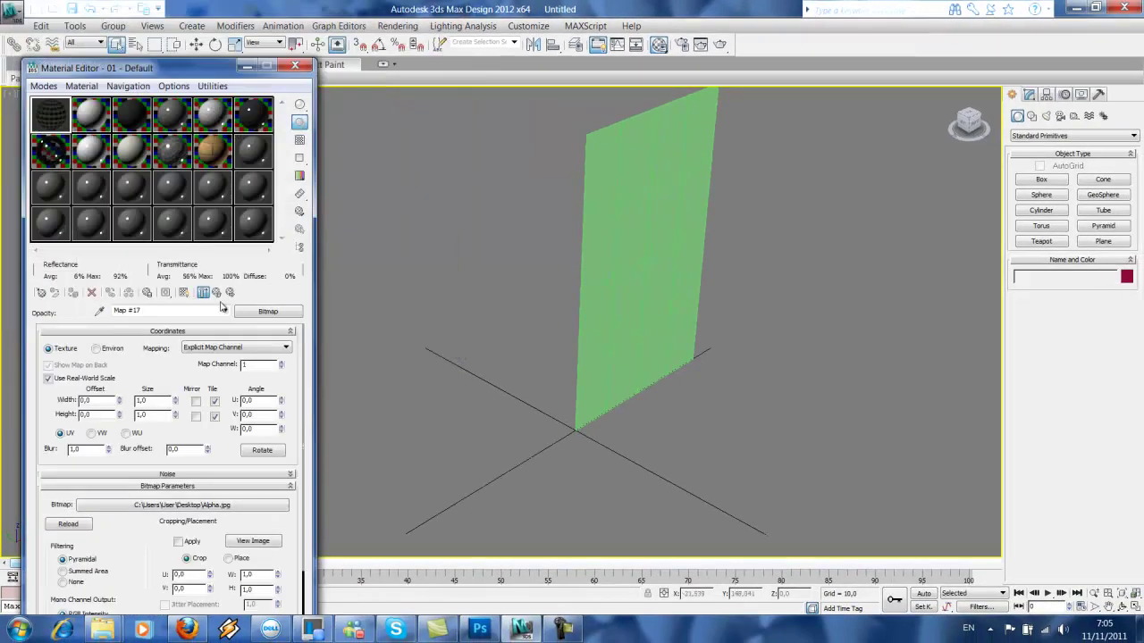
click(225, 311)
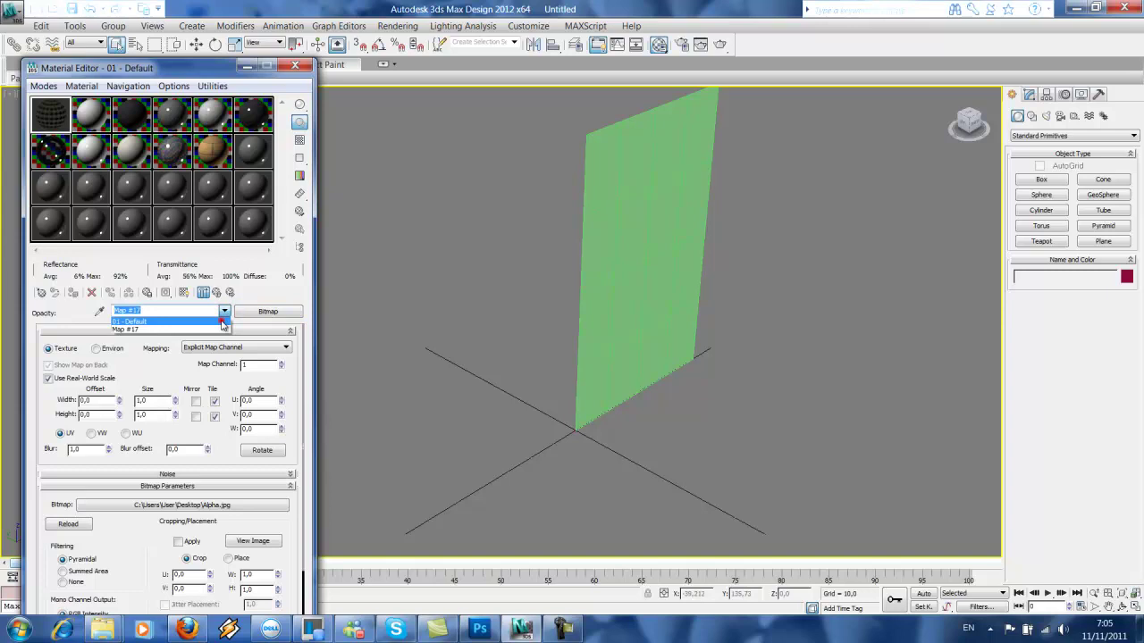
click(223, 321)
In the material's advanced transparency settings, set Falloff to Out with an amount of 4.
drag(308, 453, 313, 354)
click(196, 462)
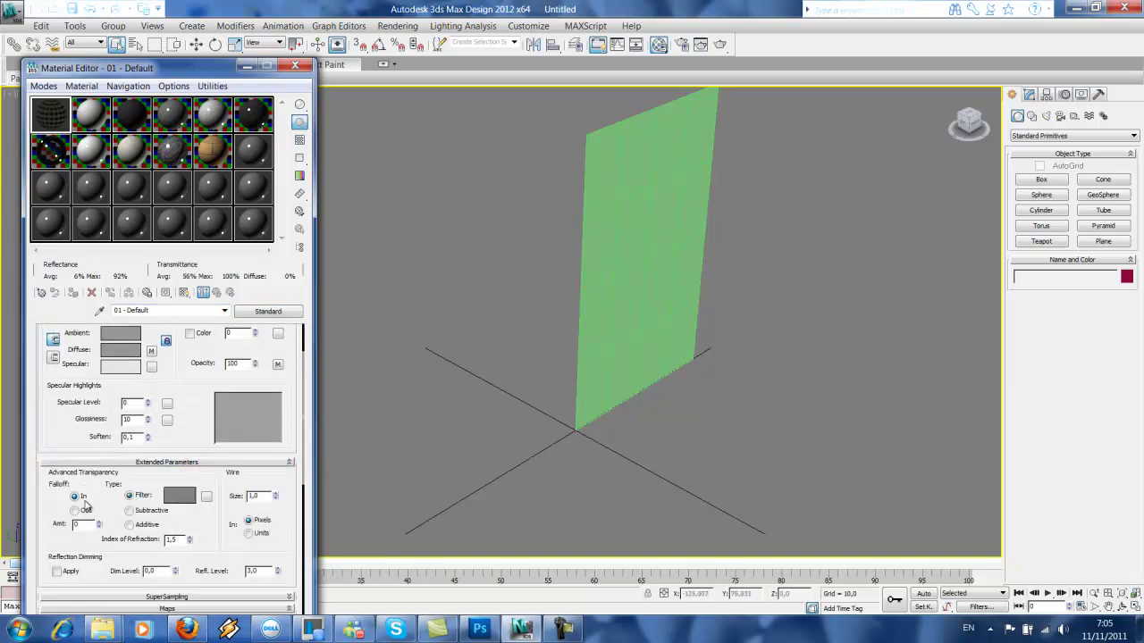
click(77, 510)
click(98, 521)
click(98, 521)
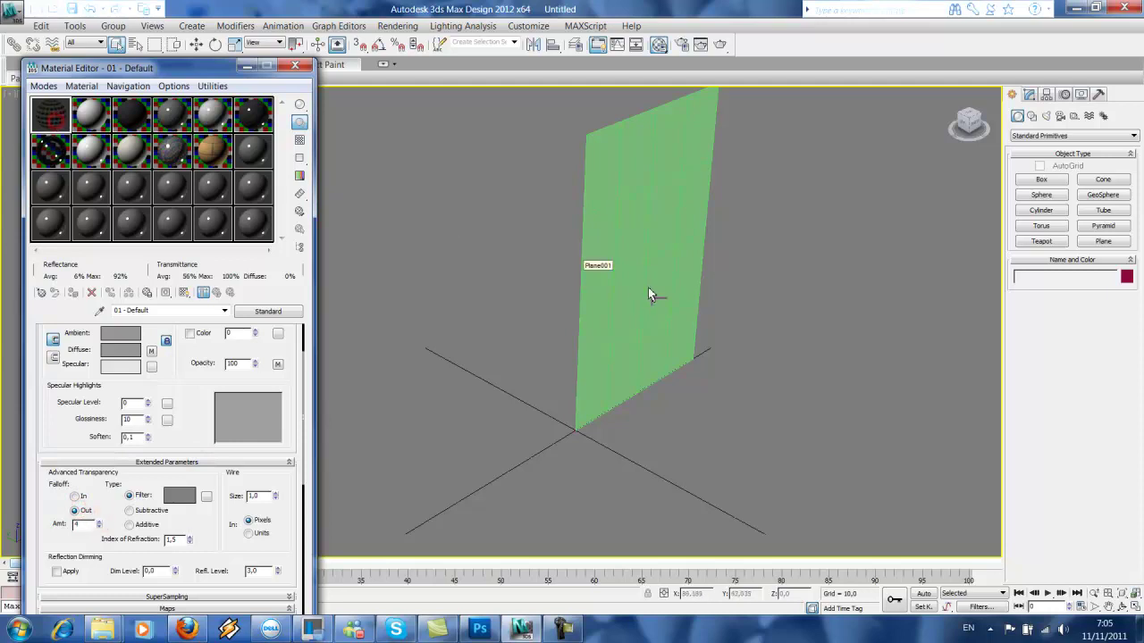
Assign the tree material to the upright plane and show its maps in the viewport.
drag(648, 295, 648, 295)
scroll(438, 308, down, 3)
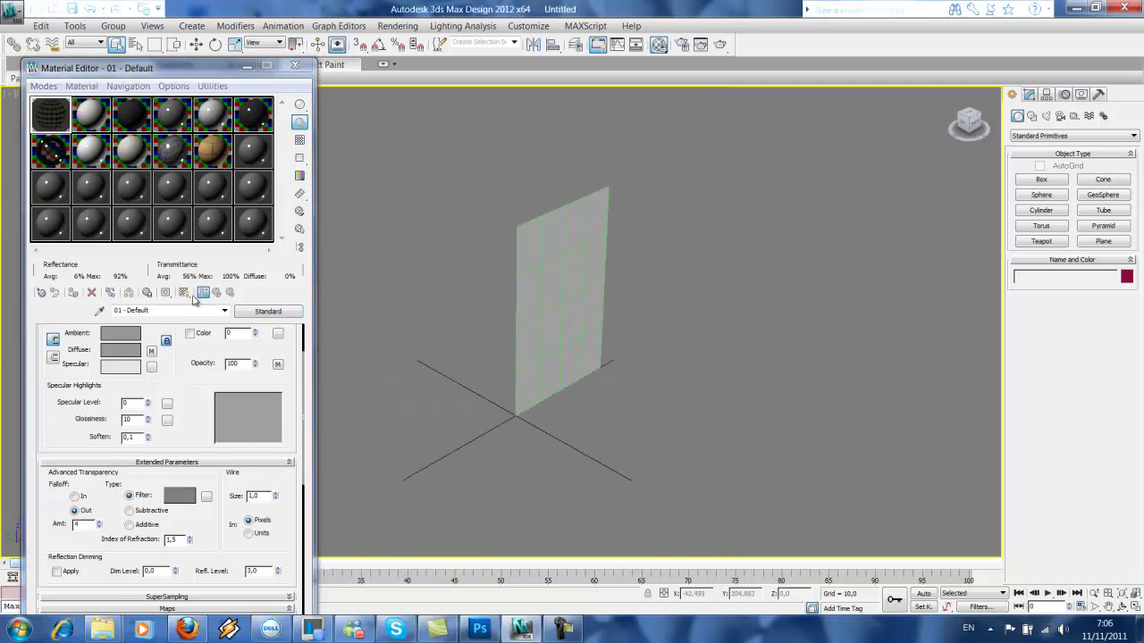
click(185, 293)
scroll(541, 300, up, 2)
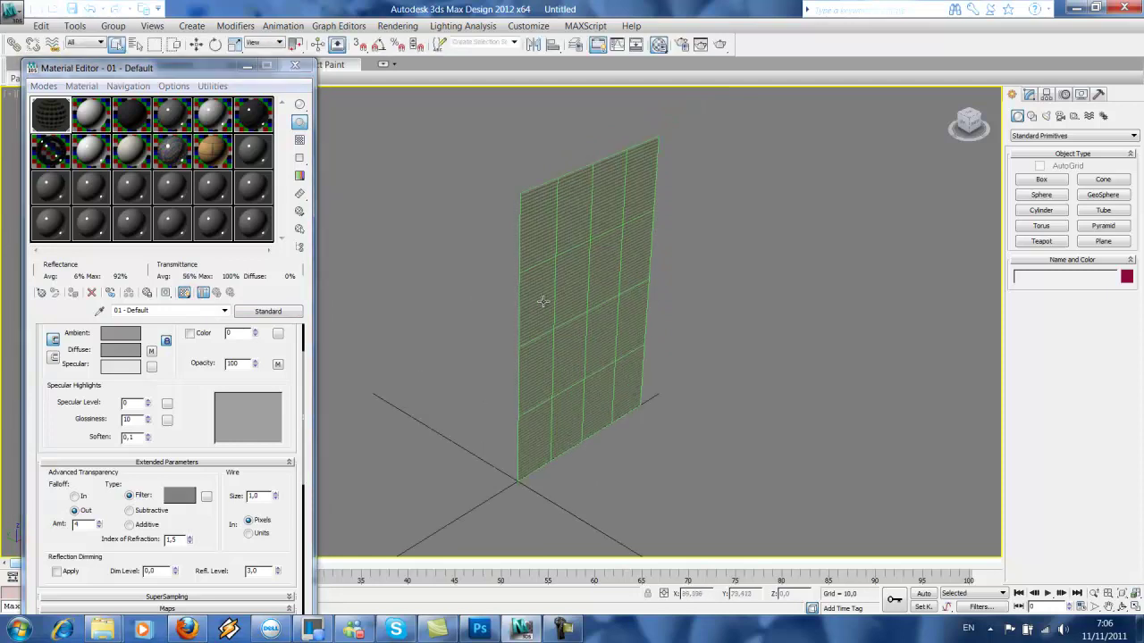
Select the plane and turn off its Real-World Map Size so the tree image fills it.
click(547, 299)
click(1030, 95)
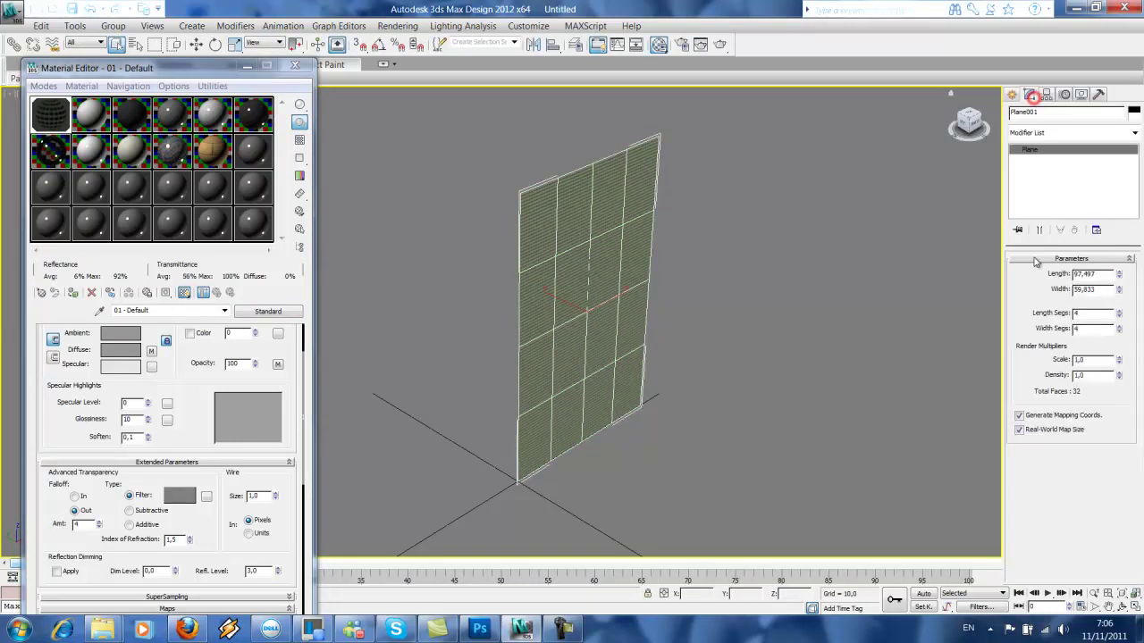
click(1020, 430)
middle_drag(679, 404, 639, 414)
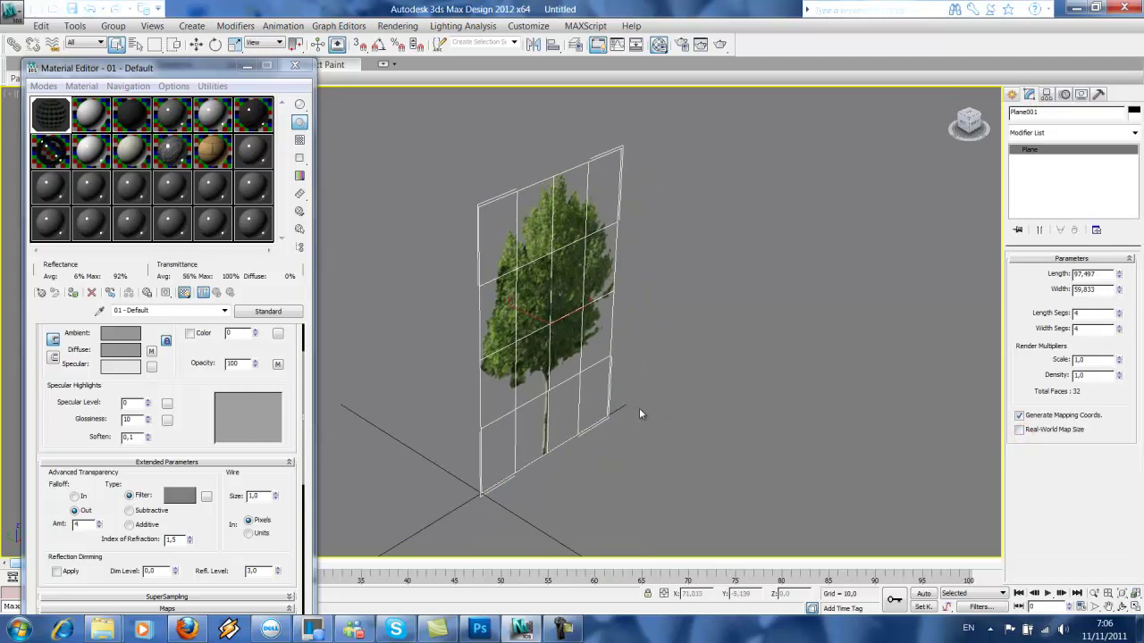
Close the Material Editor and maximize the Top viewport with the plane still selected.
click(294, 65)
key(alt+w)
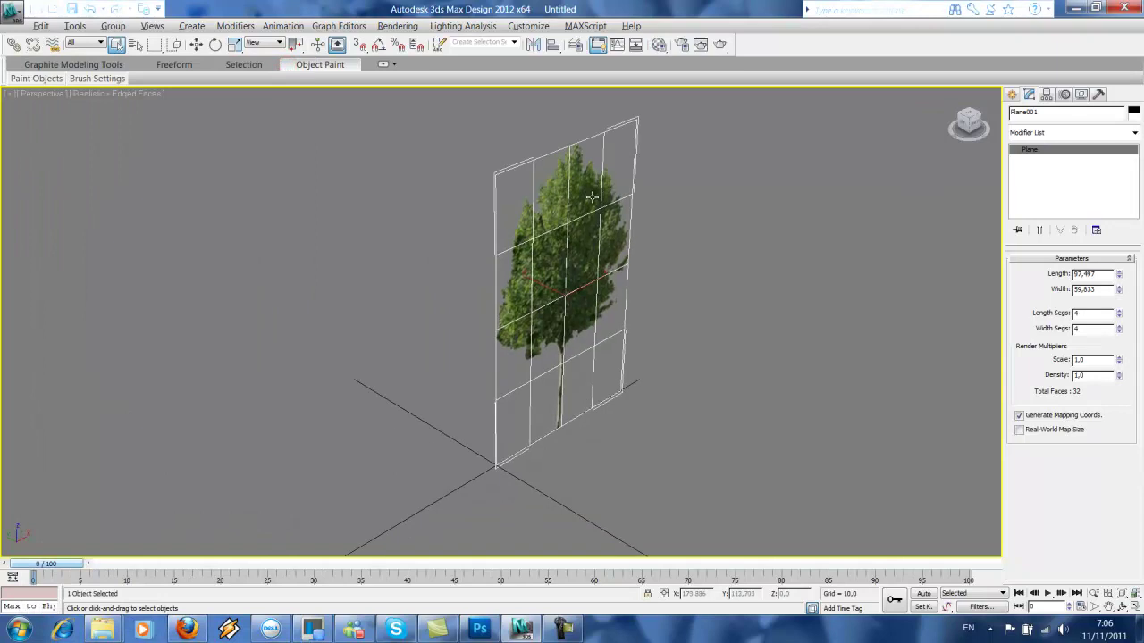
middle_drag(363, 241, 297, 231)
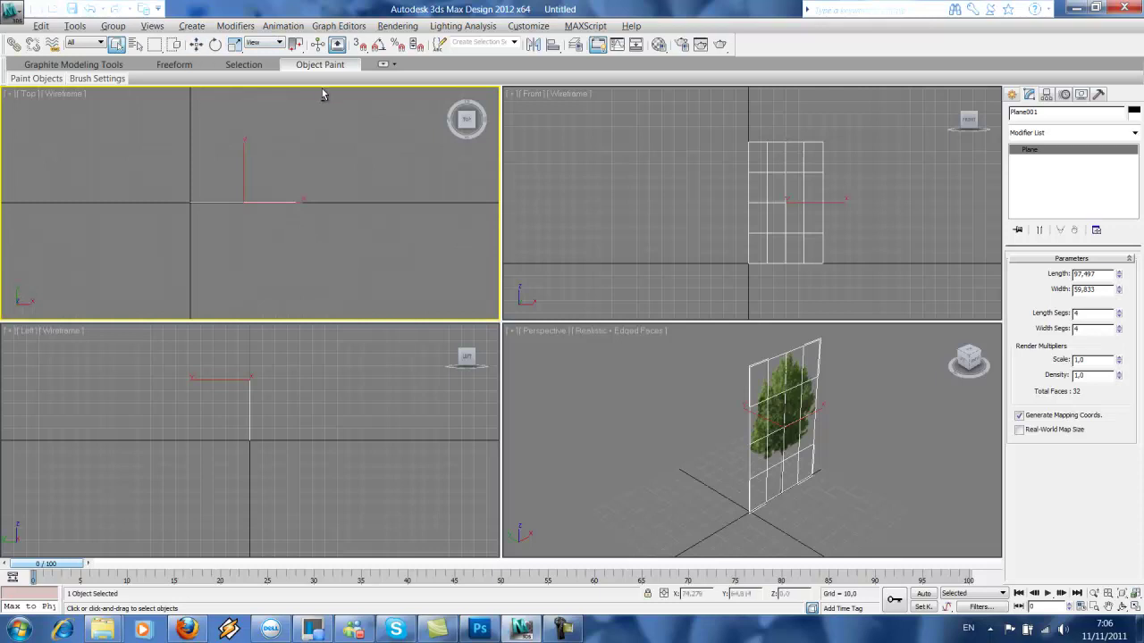
key(alt+w)
Make two rotated copies of the plane about its vertical center axis, at about 130 and 49 degrees.
key(e)
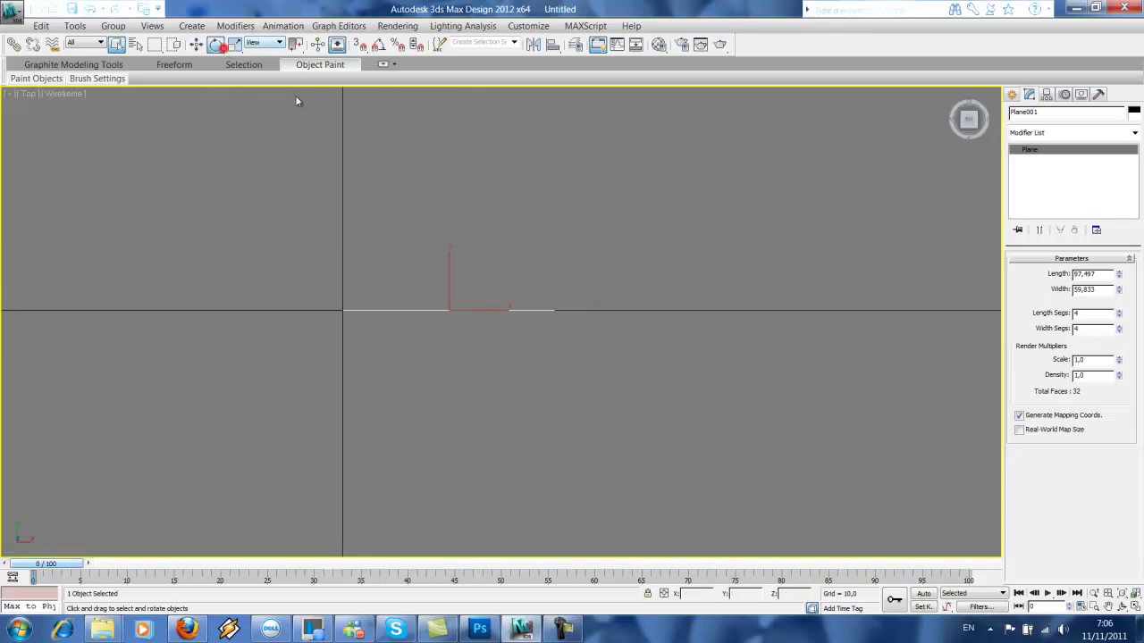
mouse_move(498, 286)
shift+mouse_down()
mouse_move(373, 209)
mouse_move(319, 209)
mouse_move(292, 226)
shift+mouse_up()
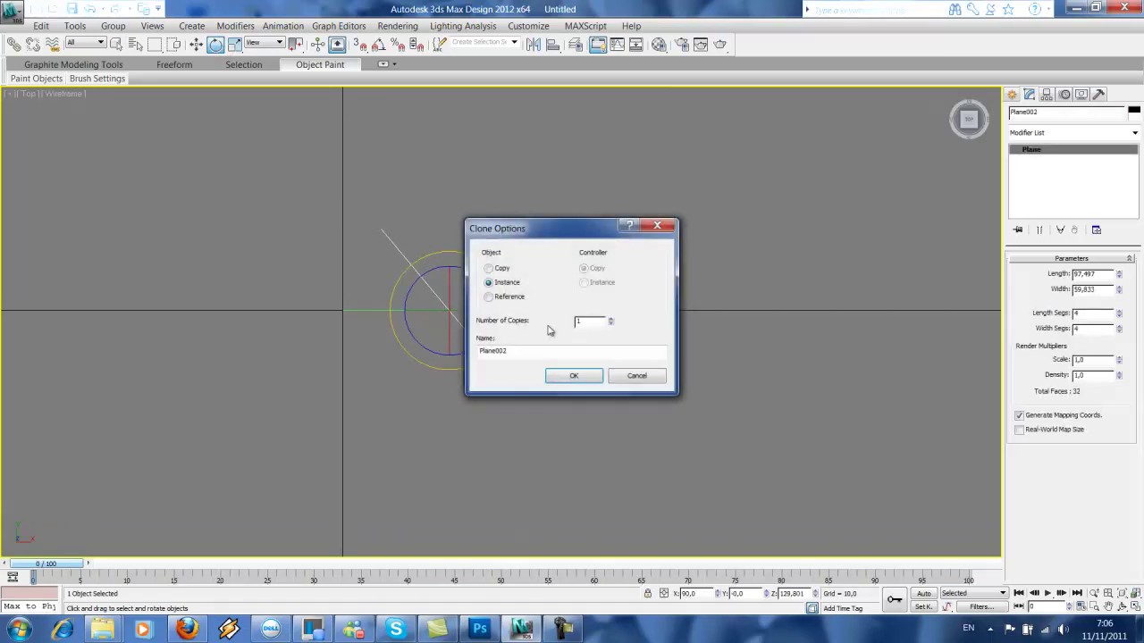
click(560, 376)
shift+drag(455, 252, 551, 265)
click(568, 378)
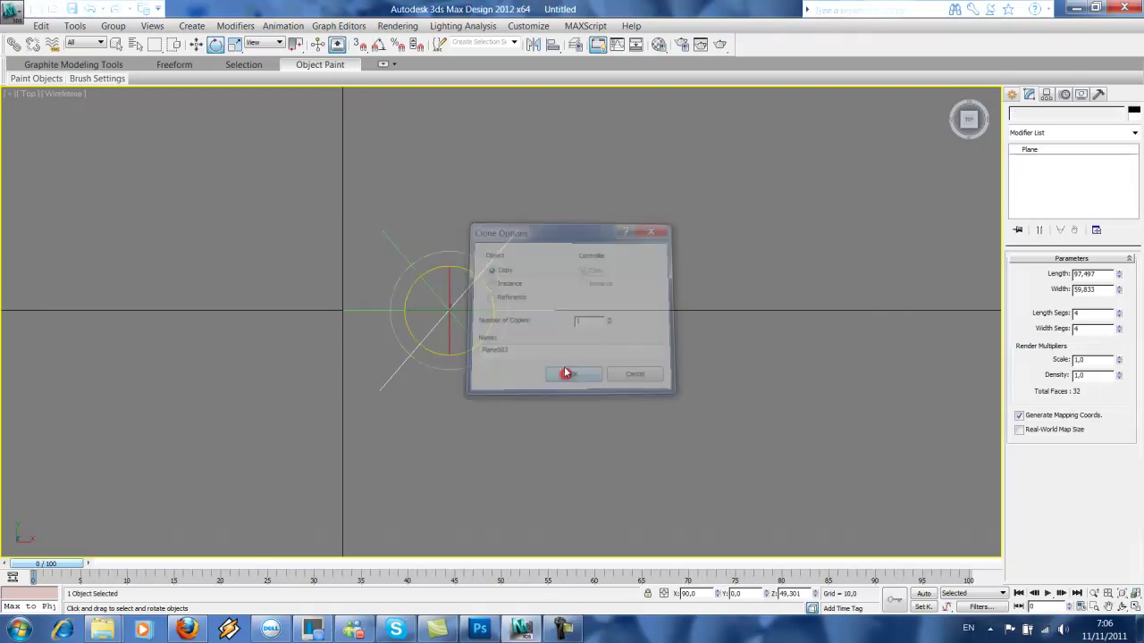
Deselect the planes and maximize the Perspective viewport with all three crossing planes in view.
key(alt+w)
click(584, 391)
key(alt+w)
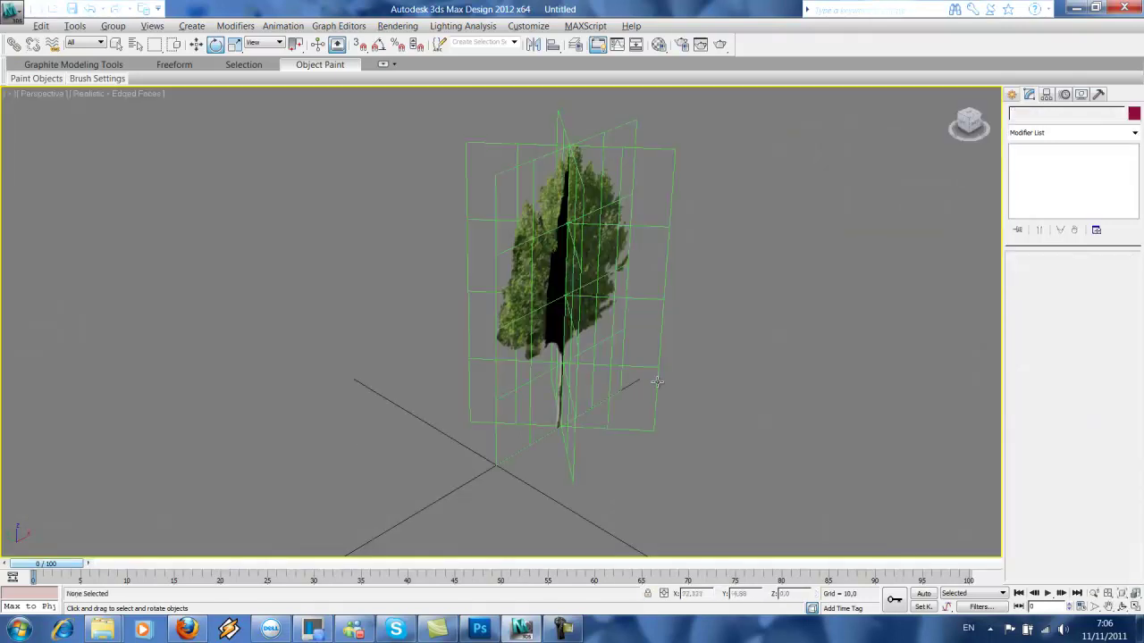
scroll(598, 404, up, 2)
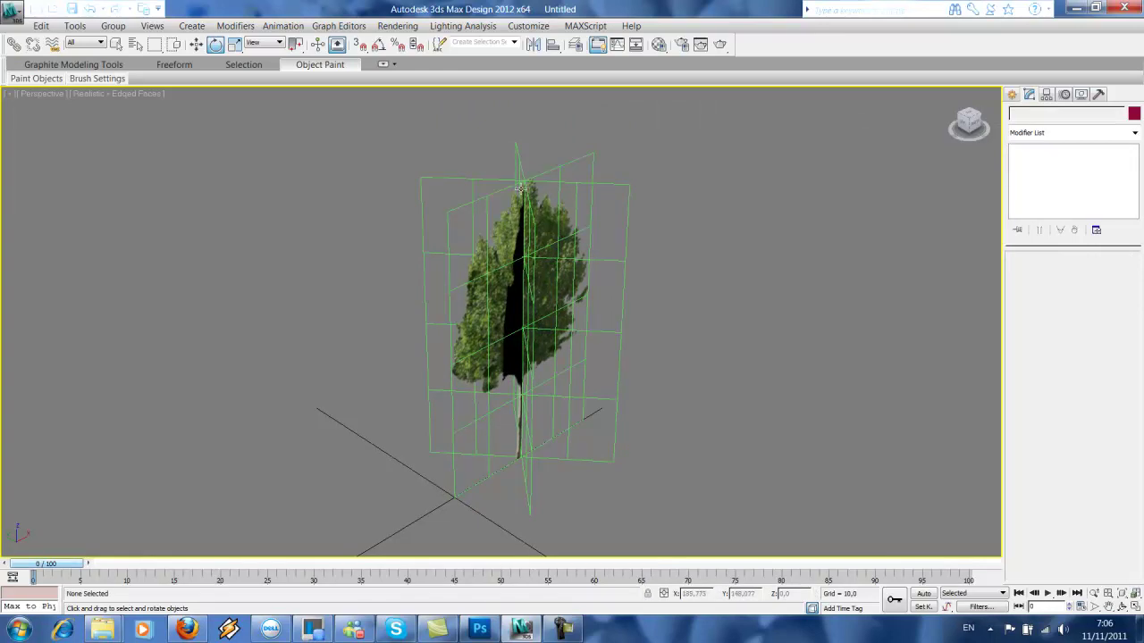
middle_drag(657, 262, 612, 263)
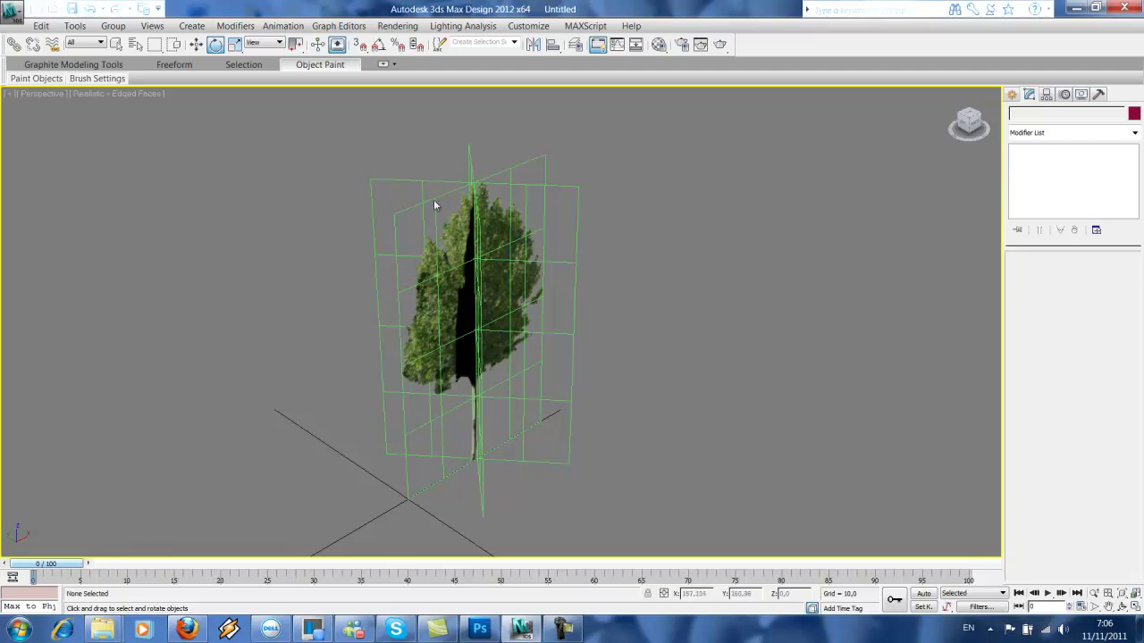
Apply an Edit Poly modifier to the first rotated copy and attach the other two planes to it.
click(561, 188)
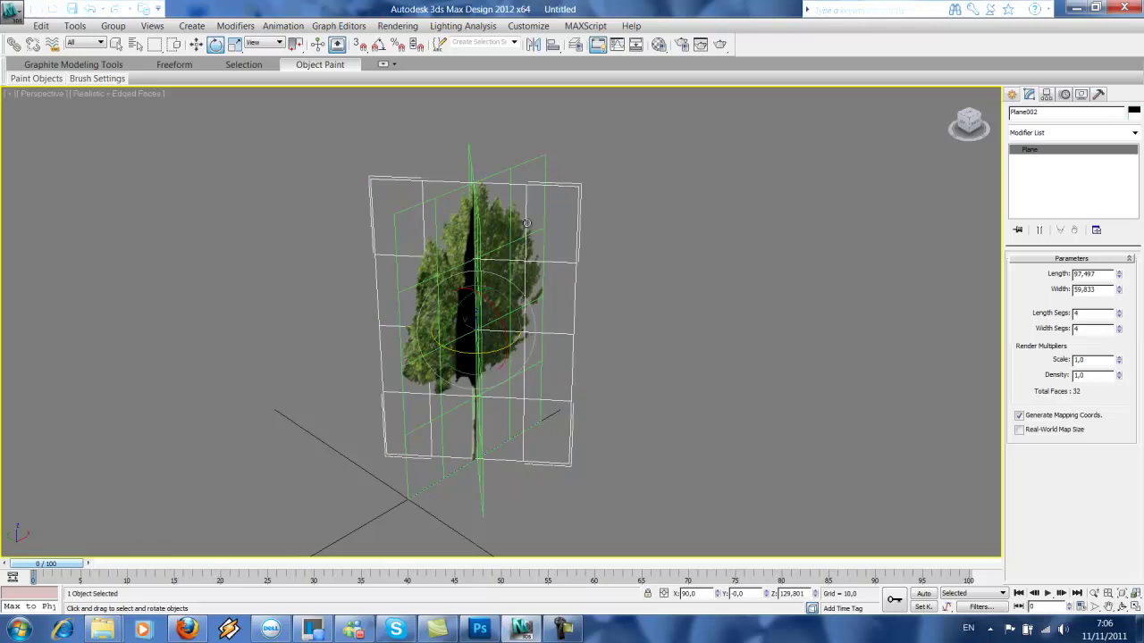
click(1091, 135)
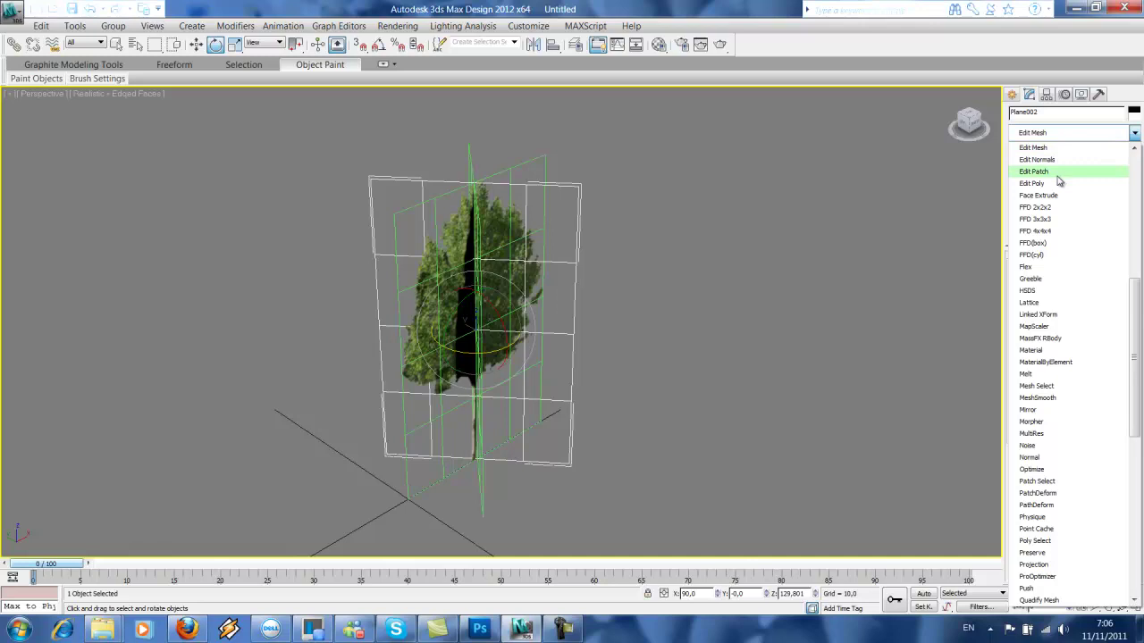
click(1057, 181)
drag(1135, 364, 1140, 467)
click(1037, 484)
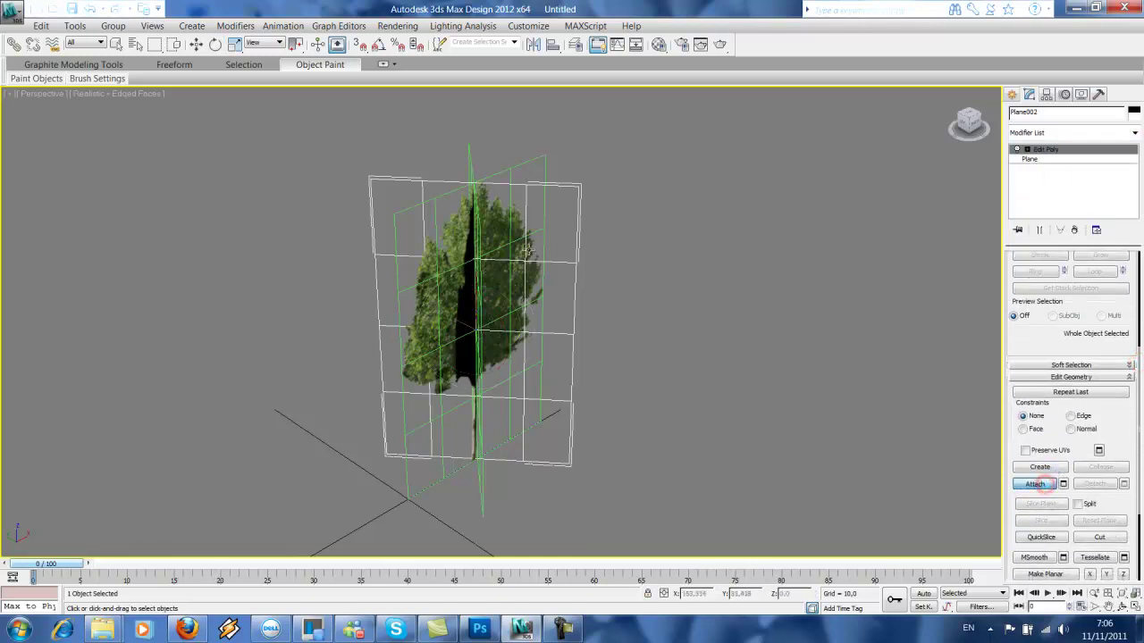
click(542, 164)
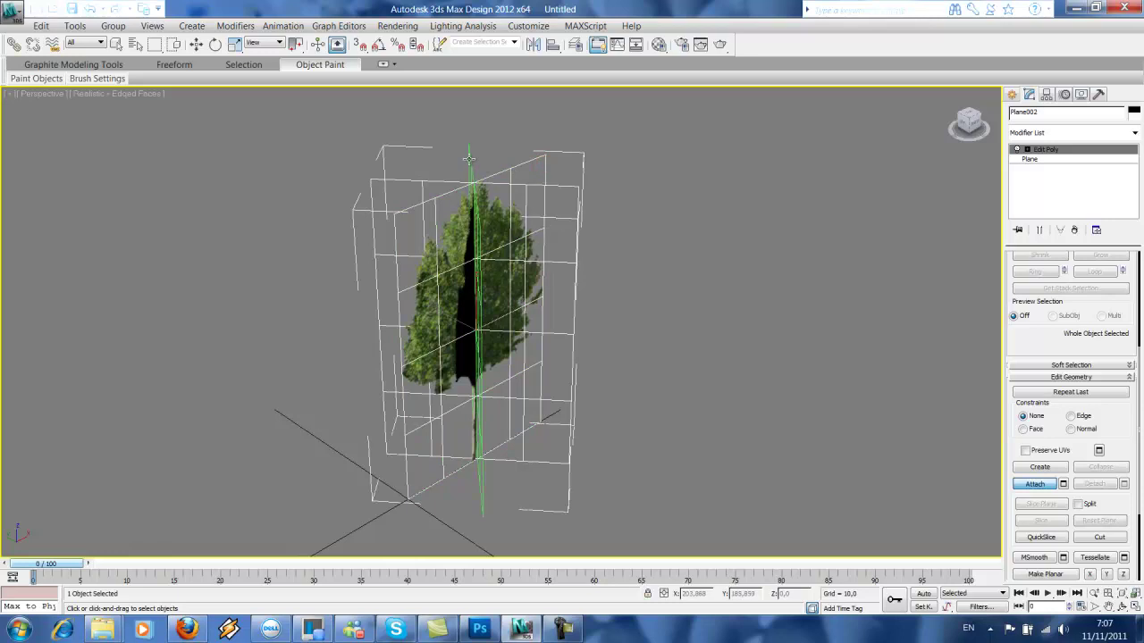
click(1011, 94)
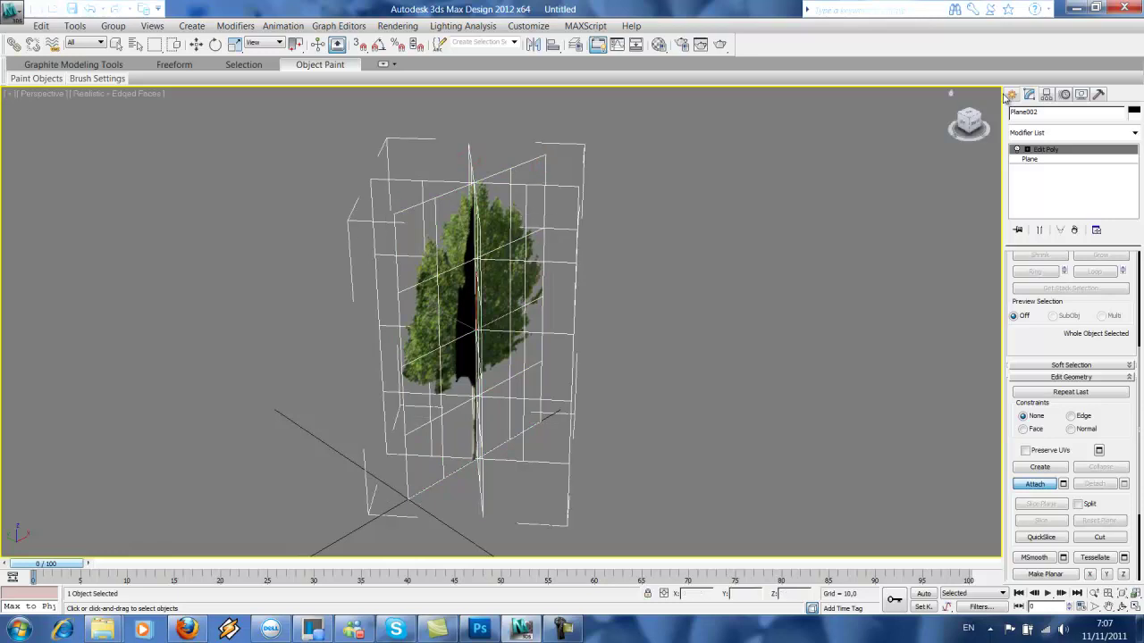
Create a ground plane beside the tree, about 413 by 413 units, with 11 length segments and 9 width segments.
click(756, 197)
click(536, 212)
scroll(543, 208, down, 5)
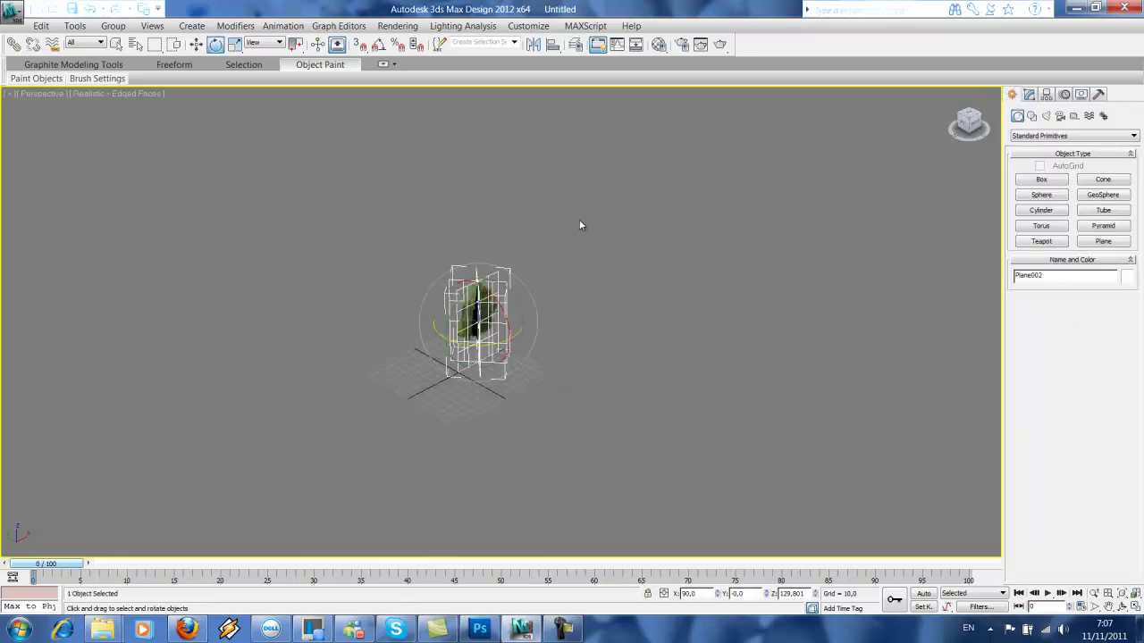
scroll(579, 225, up, 4)
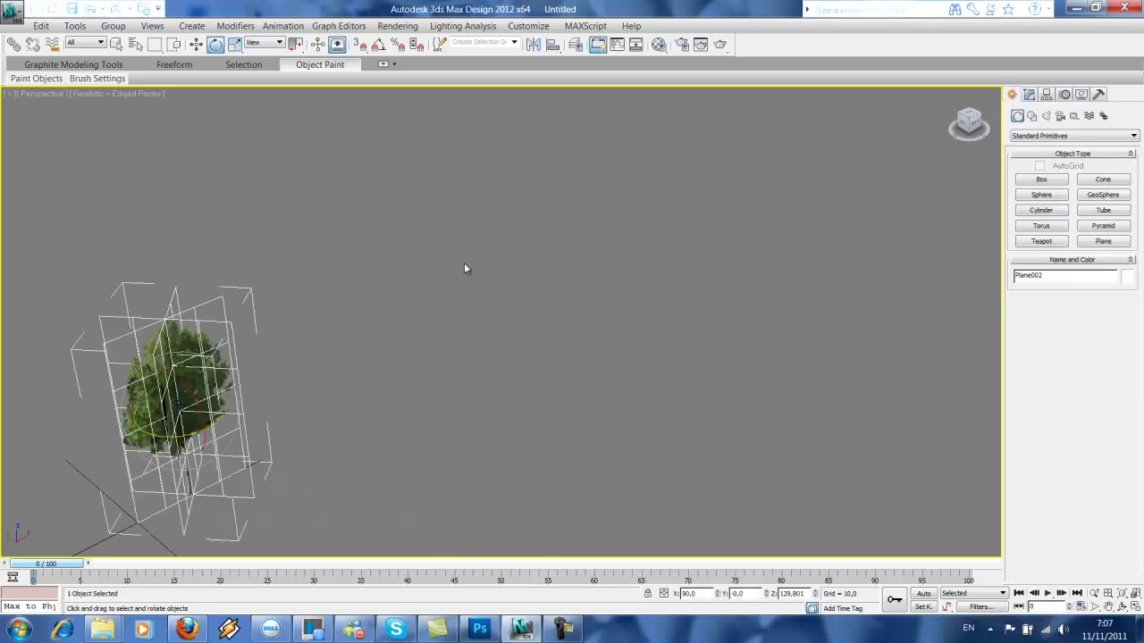
click(1117, 248)
drag(444, 314, 933, 323)
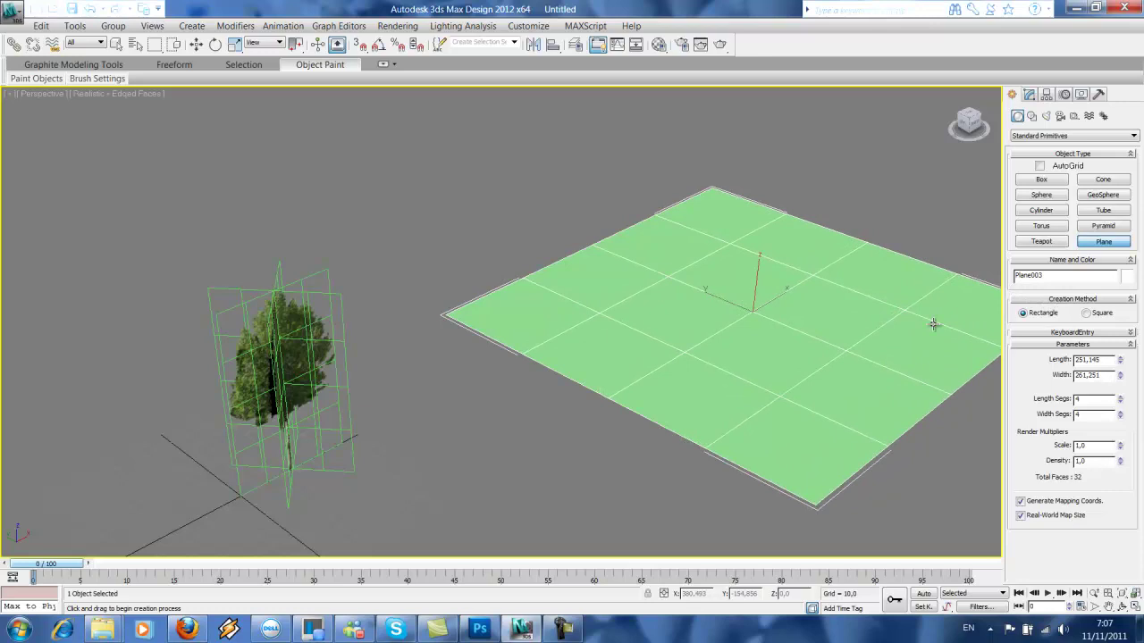
scroll(628, 296, down, 3)
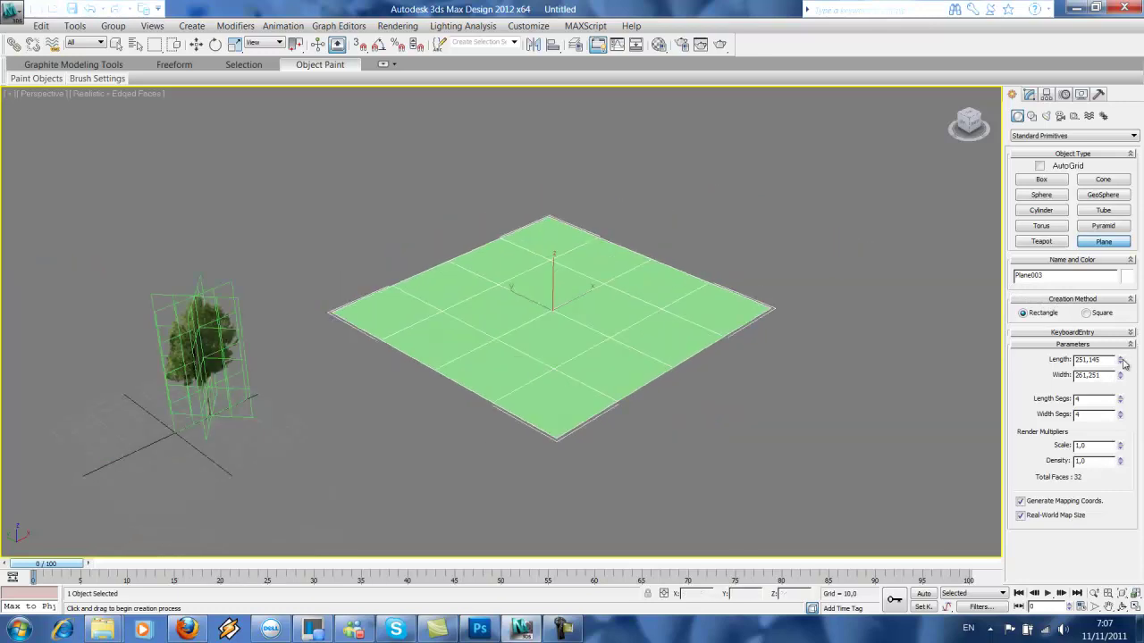
mouse_move(1120, 360)
mouse_down()
mouse_move(1123, 335)
mouse_move(1121, 386)
mouse_move(1123, 375)
mouse_up()
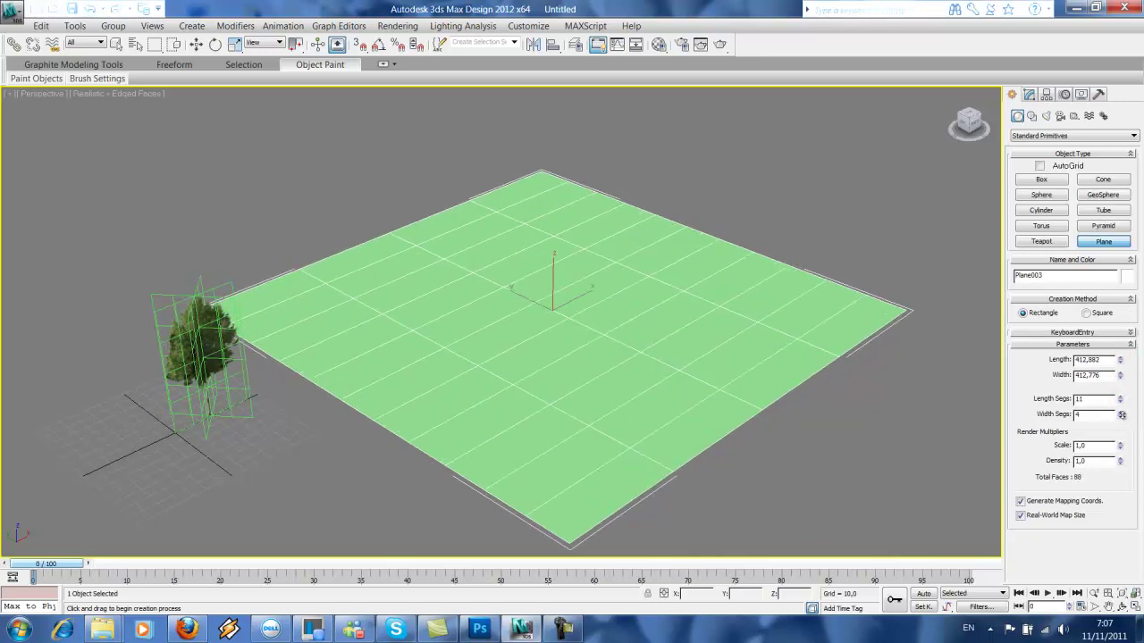
drag(1122, 415, 1123, 404)
Apply a Noise modifier to the ground plane with a Z strength of 33,91 and a scale of 141,0.
click(1030, 94)
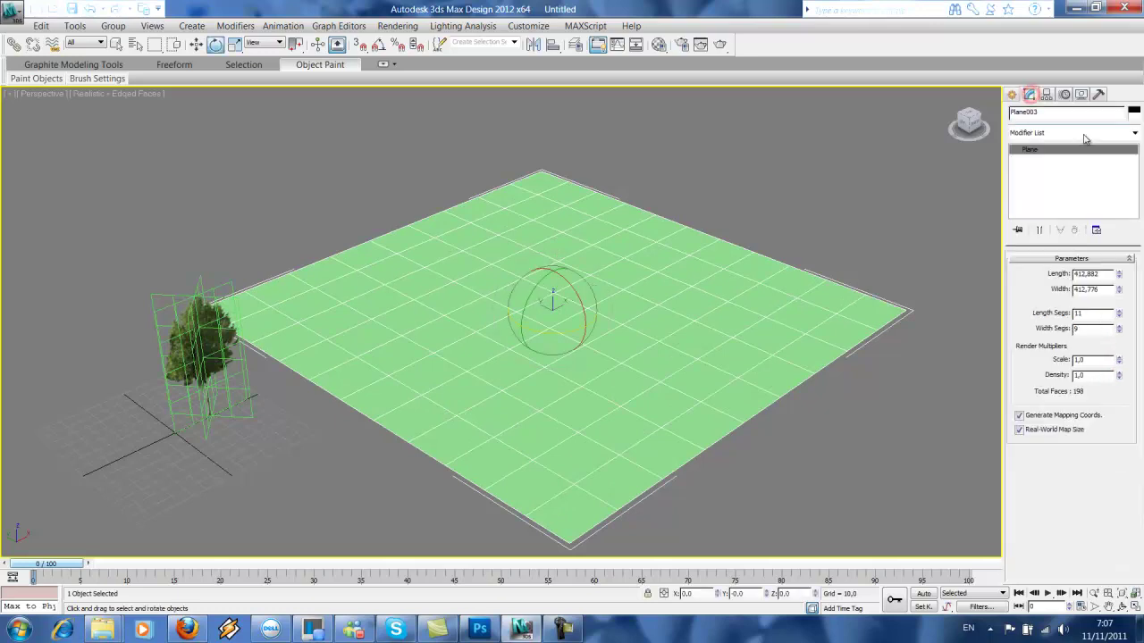
click(1085, 135)
scroll(1080, 153, down, 15)
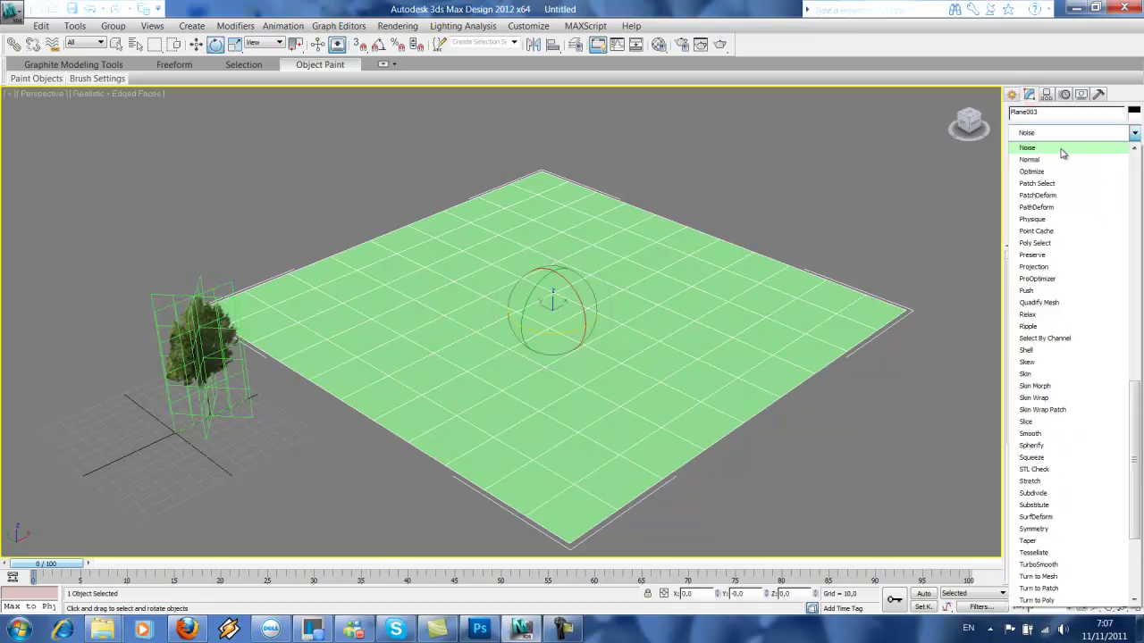
click(1060, 148)
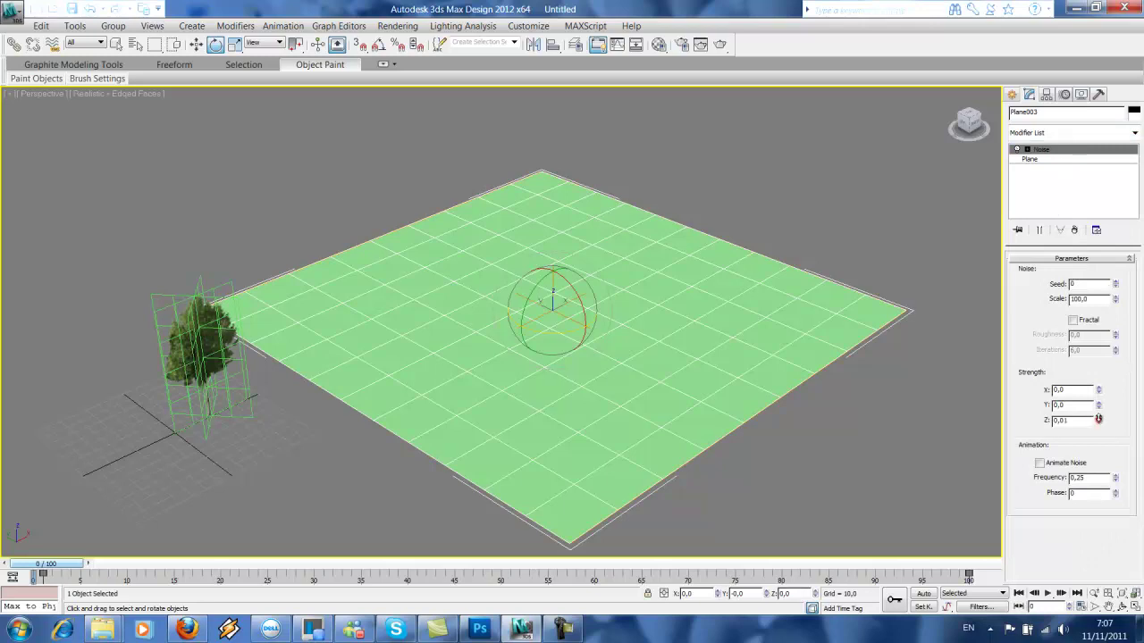
mouse_move(1098, 419)
mouse_down()
mouse_move(1098, 224)
mouse_move(1080, 570)
mouse_move(1121, 389)
mouse_up()
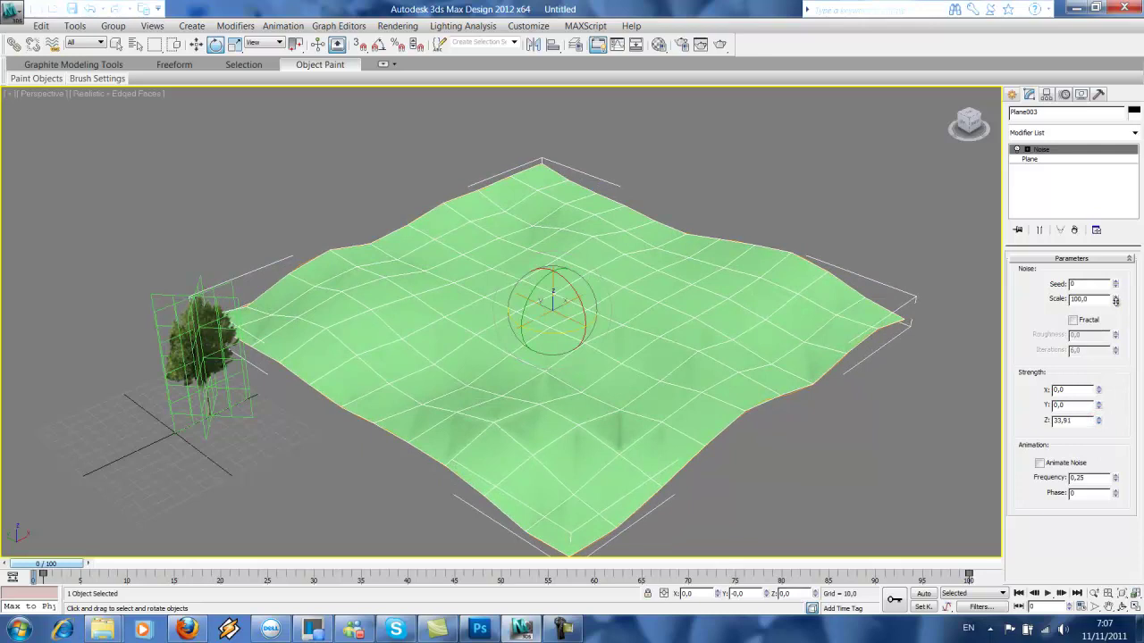
drag(1115, 301, 1119, 283)
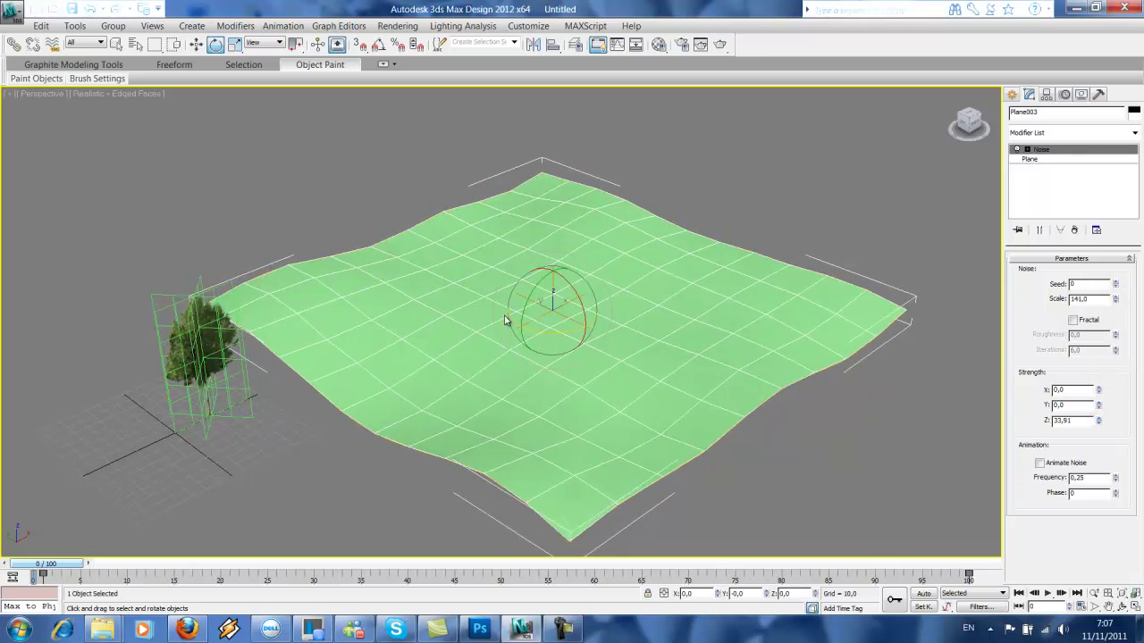
Make the joined tree a Scatter compound object and pick the wavy ground plane as its distribution object, as an instance.
middle_drag(505, 321, 536, 313)
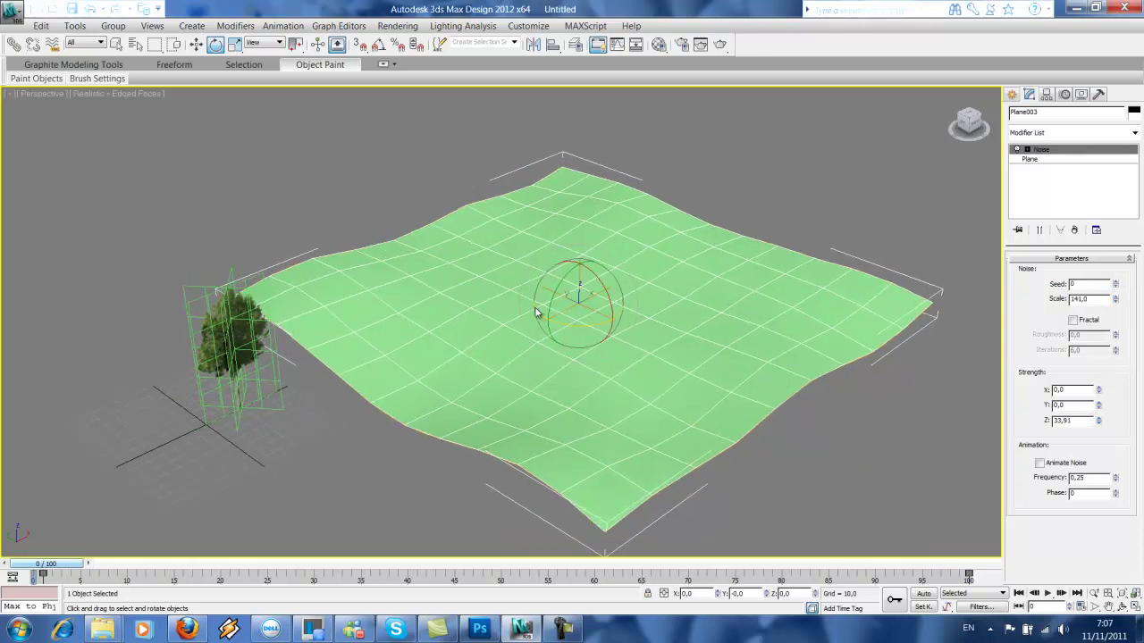
click(1012, 93)
middle_drag(313, 309, 336, 307)
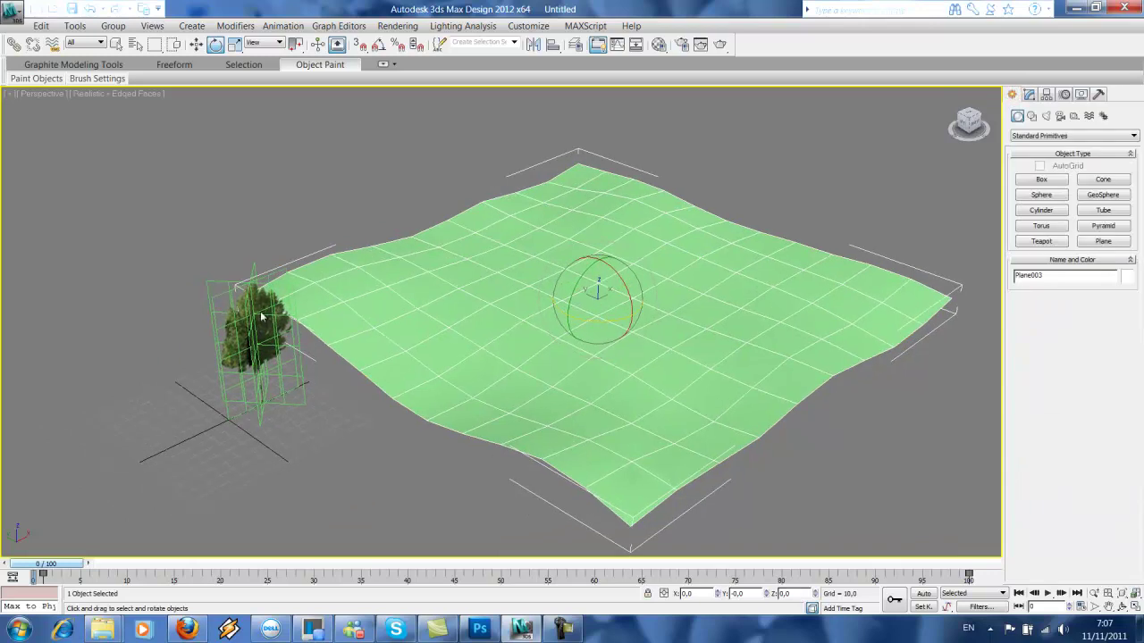
click(259, 313)
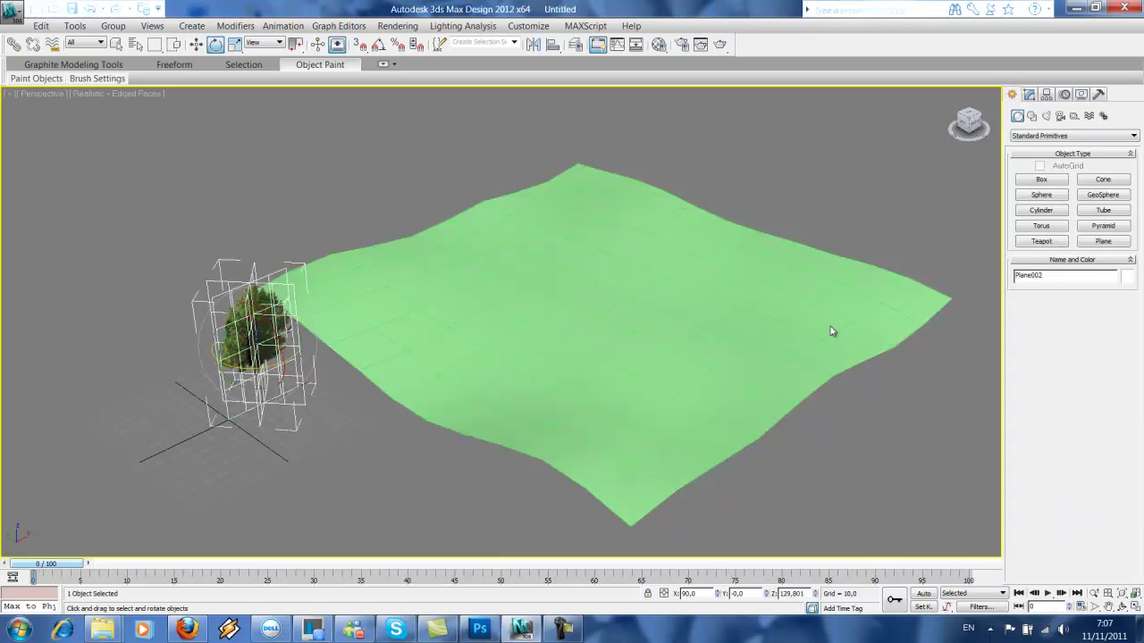
click(1072, 135)
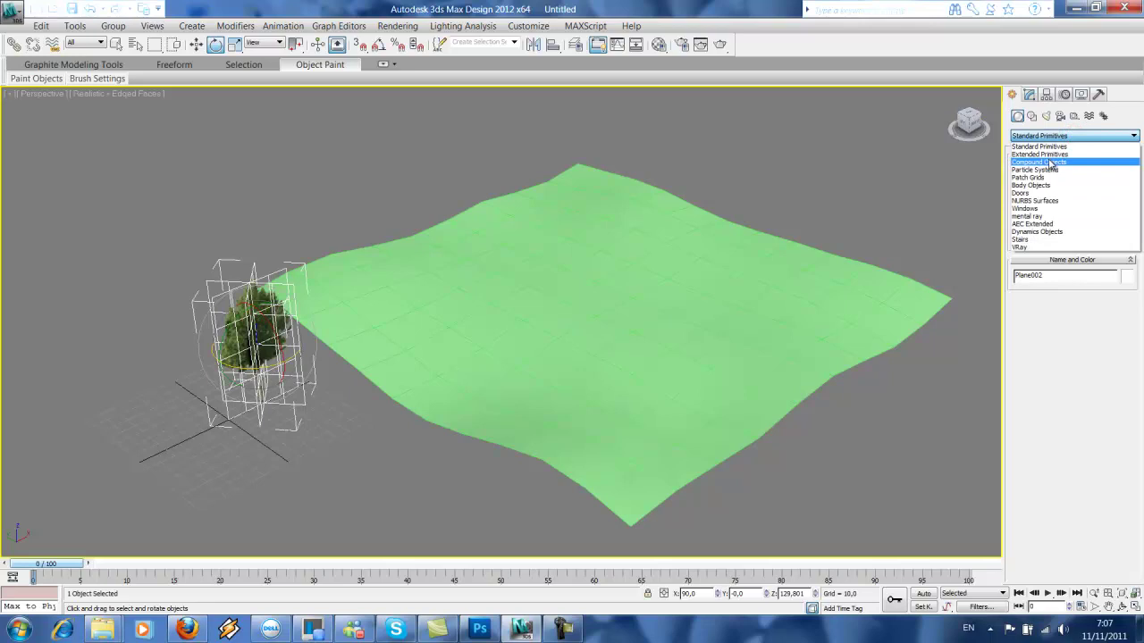
click(1063, 158)
click(1098, 181)
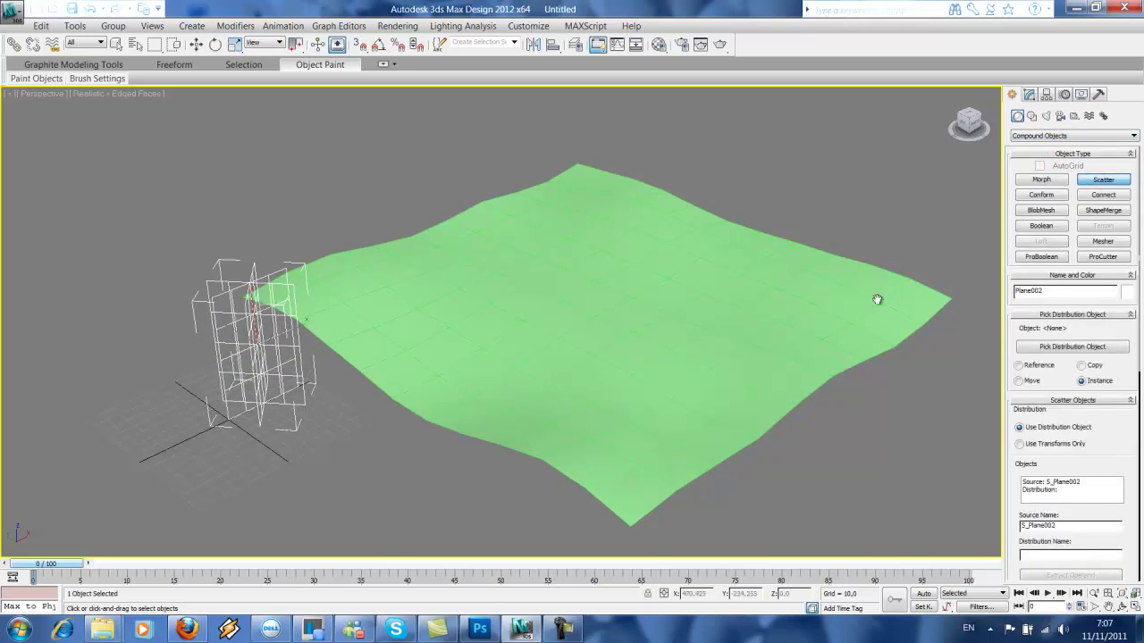
click(1041, 348)
click(805, 319)
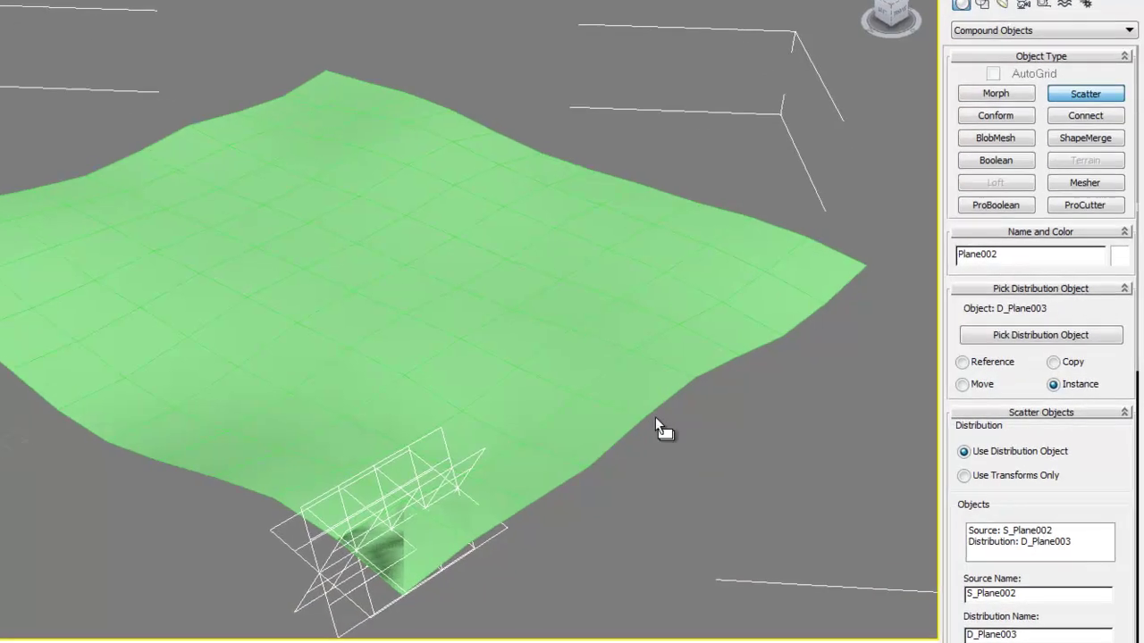
Turn off Perpendicular for the scattered tree and hide the distribution object.
scroll(655, 417, down, 3)
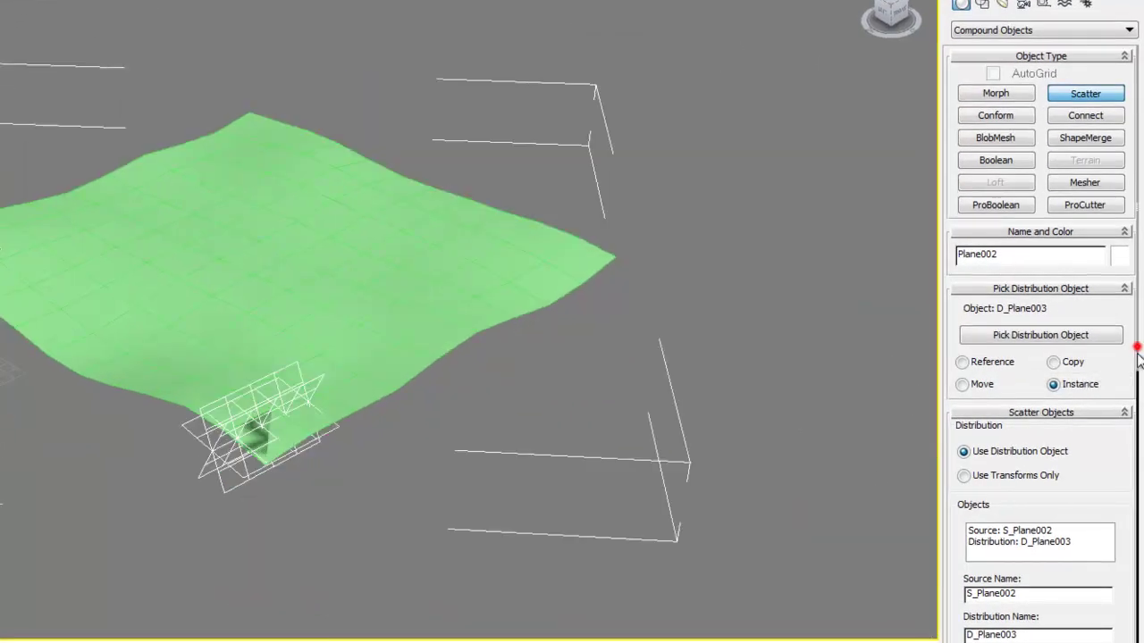
drag(1135, 348, 1133, 423)
scroll(1133, 423, down, 5)
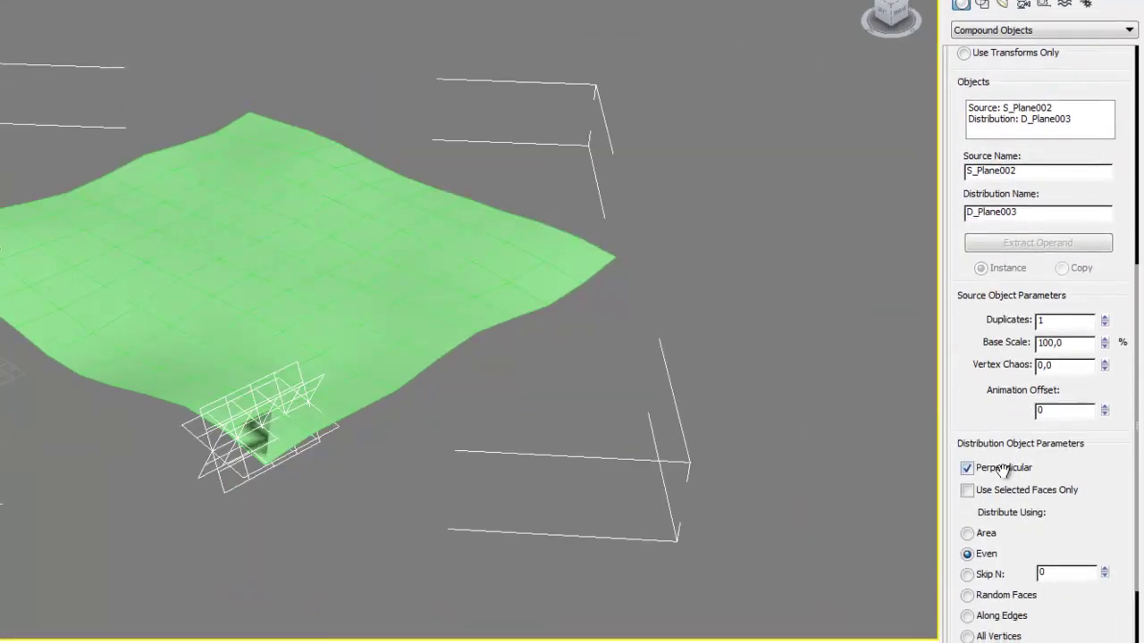
click(1003, 468)
click(1136, 423)
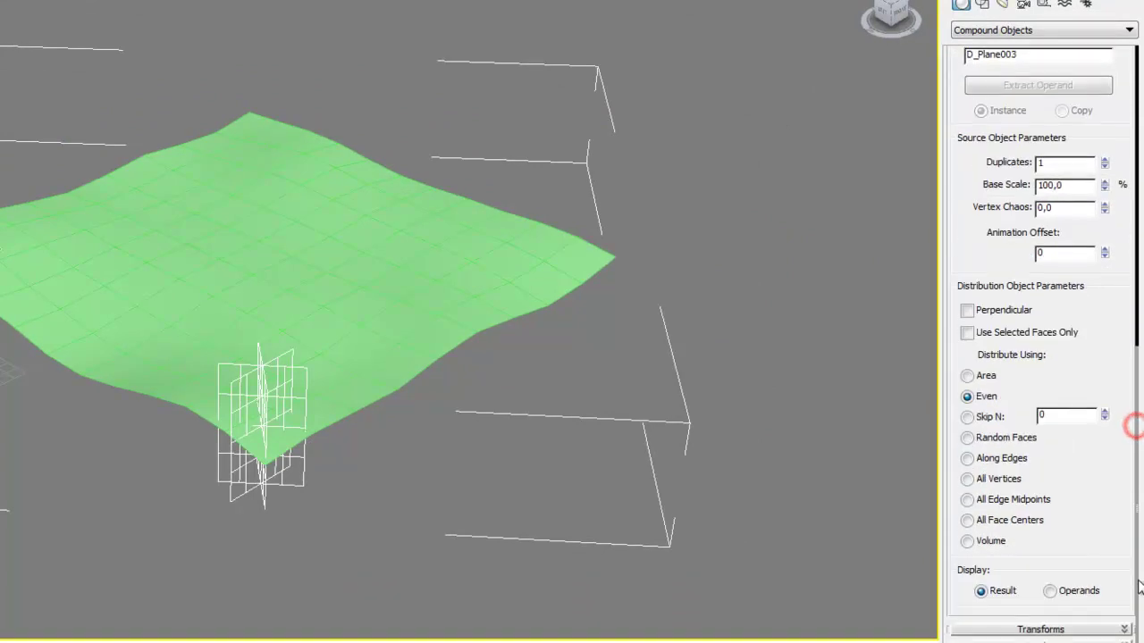
scroll(1027, 630, down, 3)
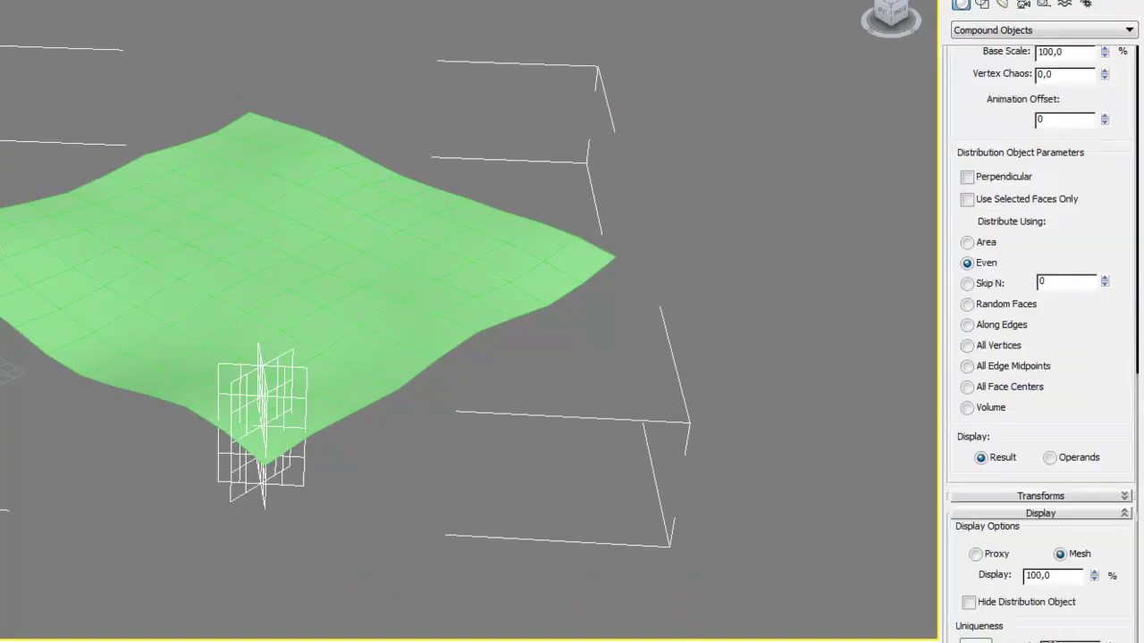
click(1007, 604)
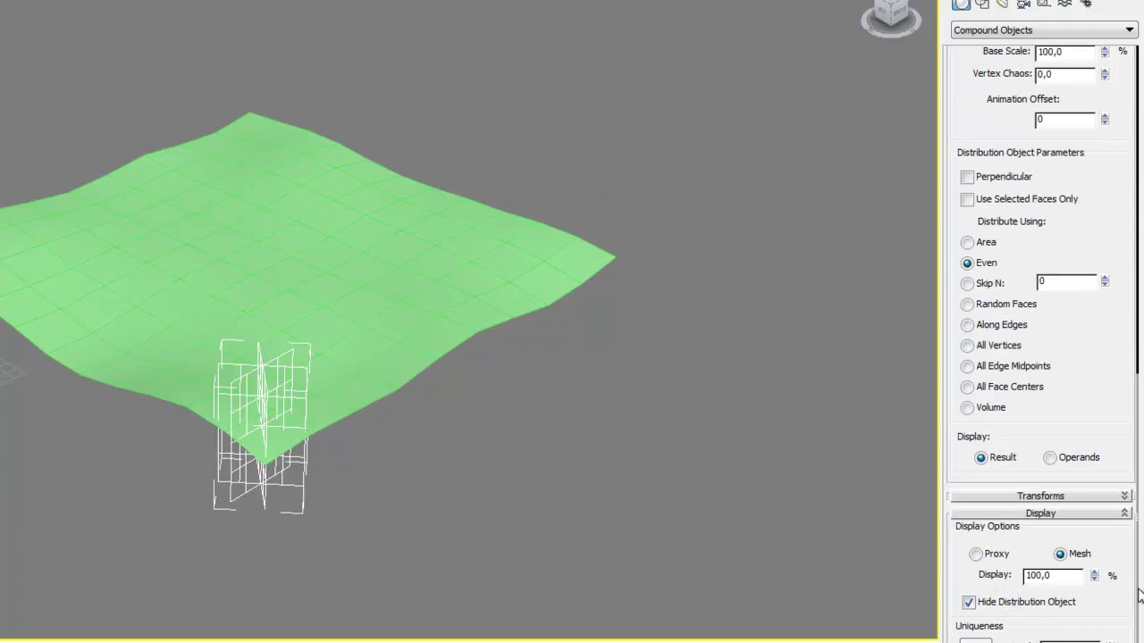
Scatter 25 duplicates of the tree over the ground, distributed by area, keeping the base scale at 100%.
scroll(1141, 597, up, 6)
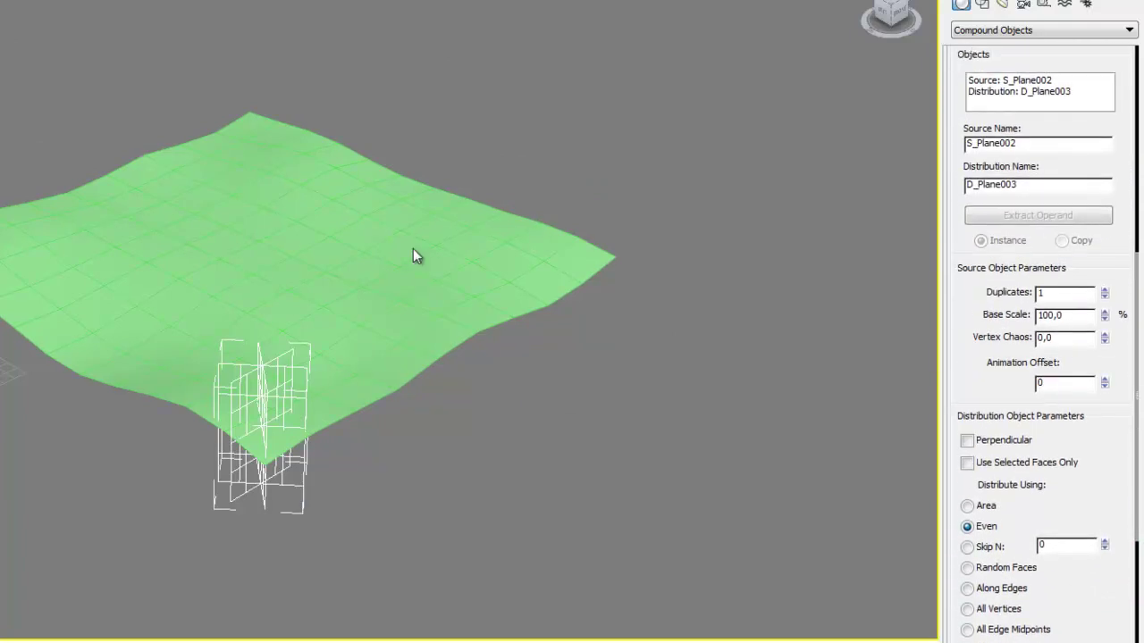
middle_drag(306, 429, 323, 437)
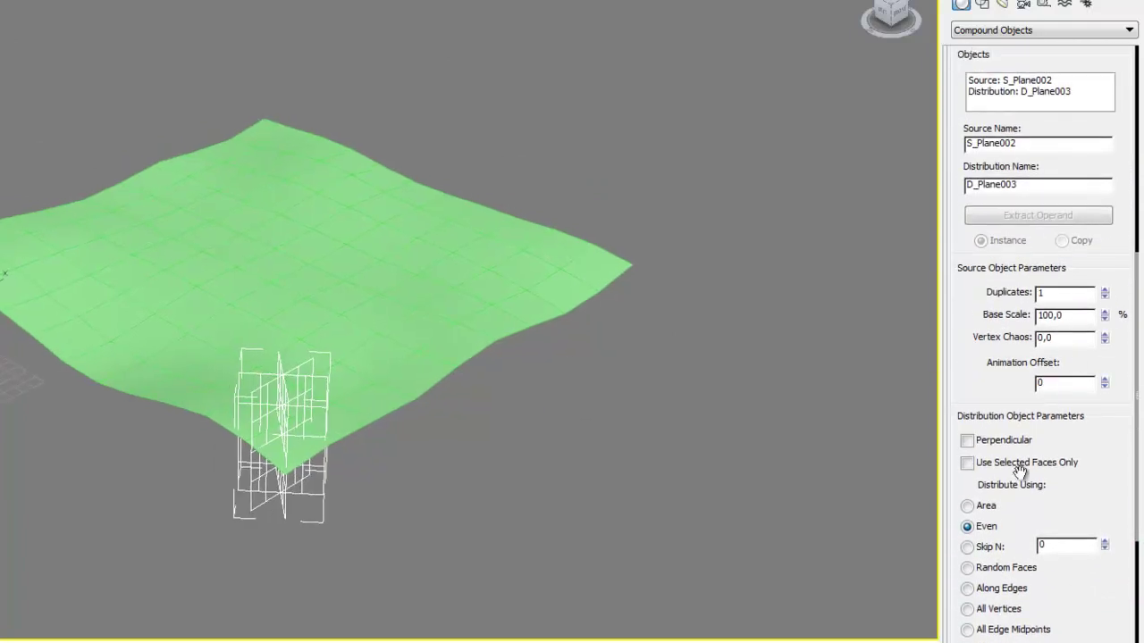
drag(1106, 294, 1102, 285)
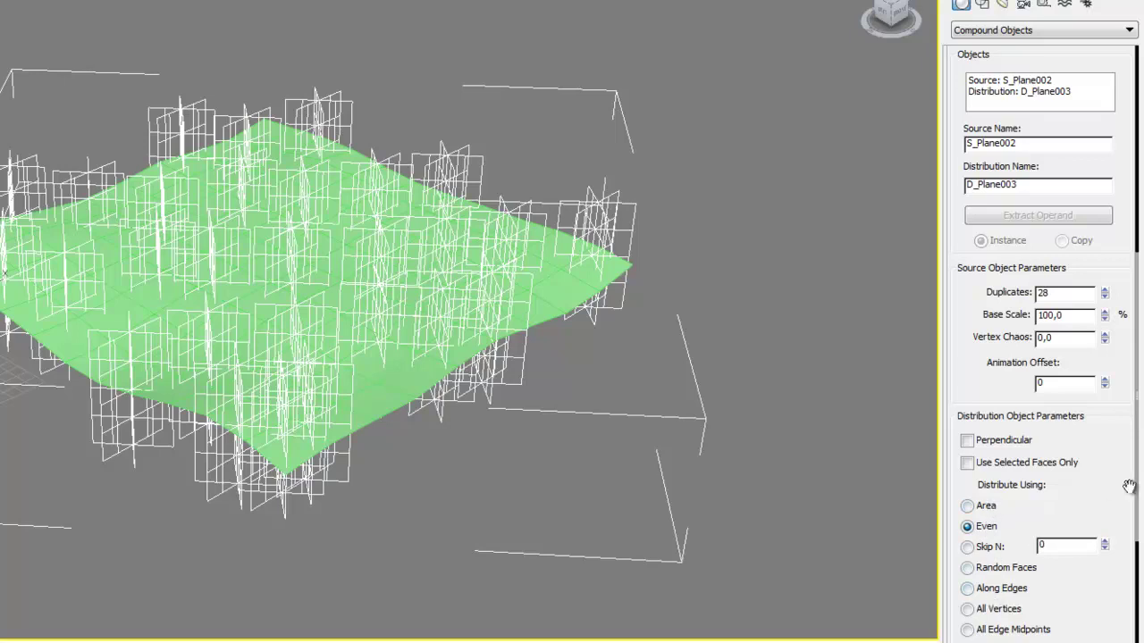
scroll(1135, 476, down, 3)
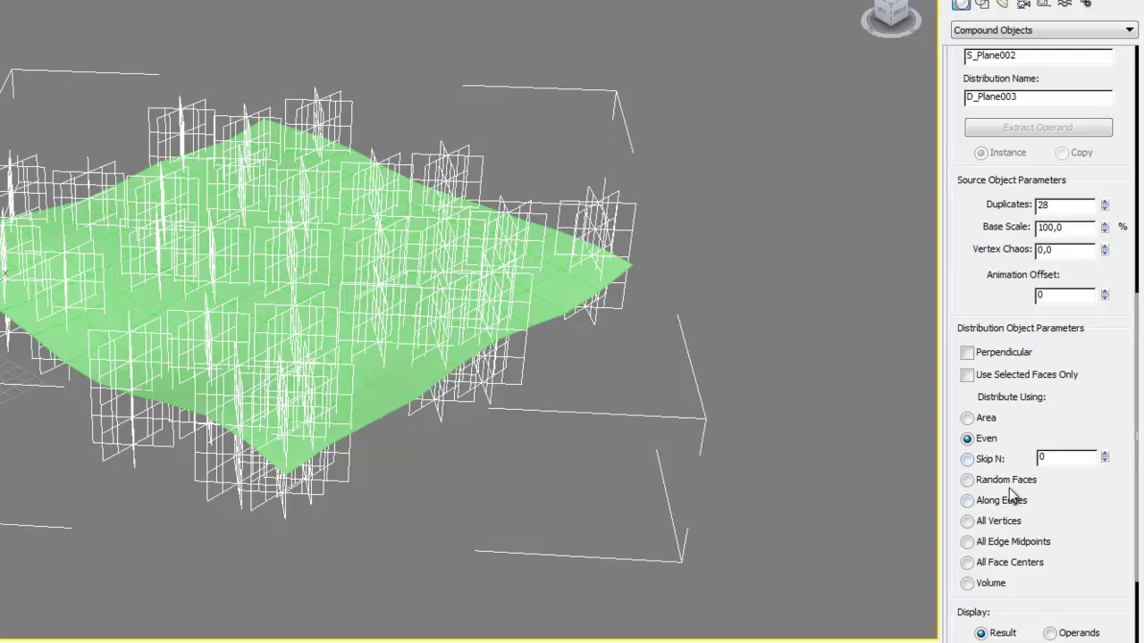
click(983, 418)
middle_drag(666, 356, 634, 372)
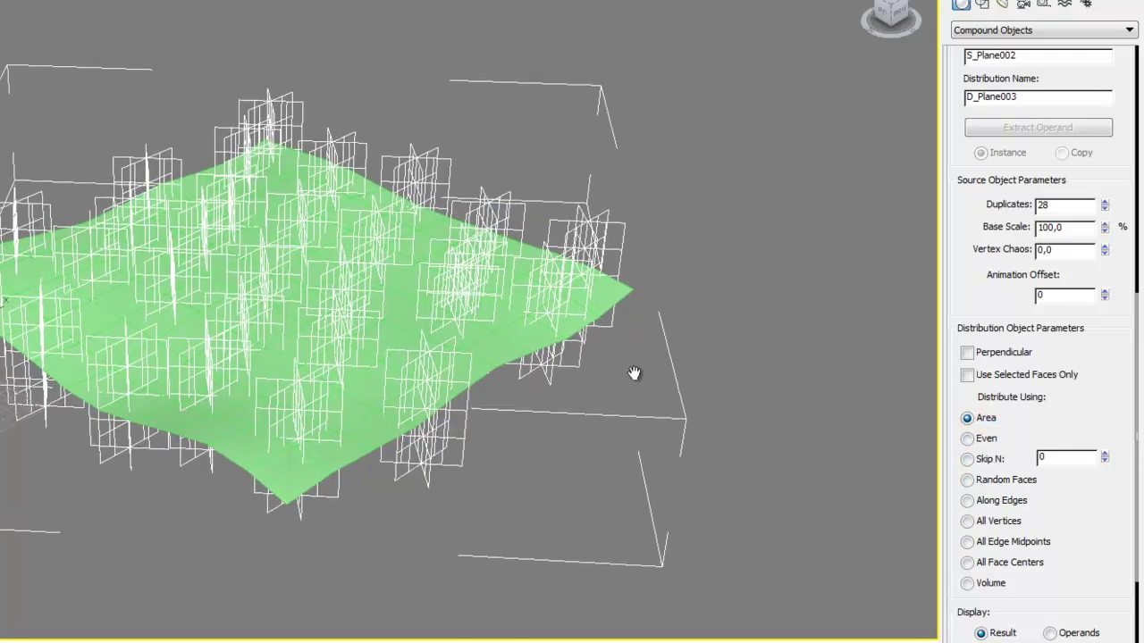
click(1106, 209)
click(1106, 210)
click(1106, 209)
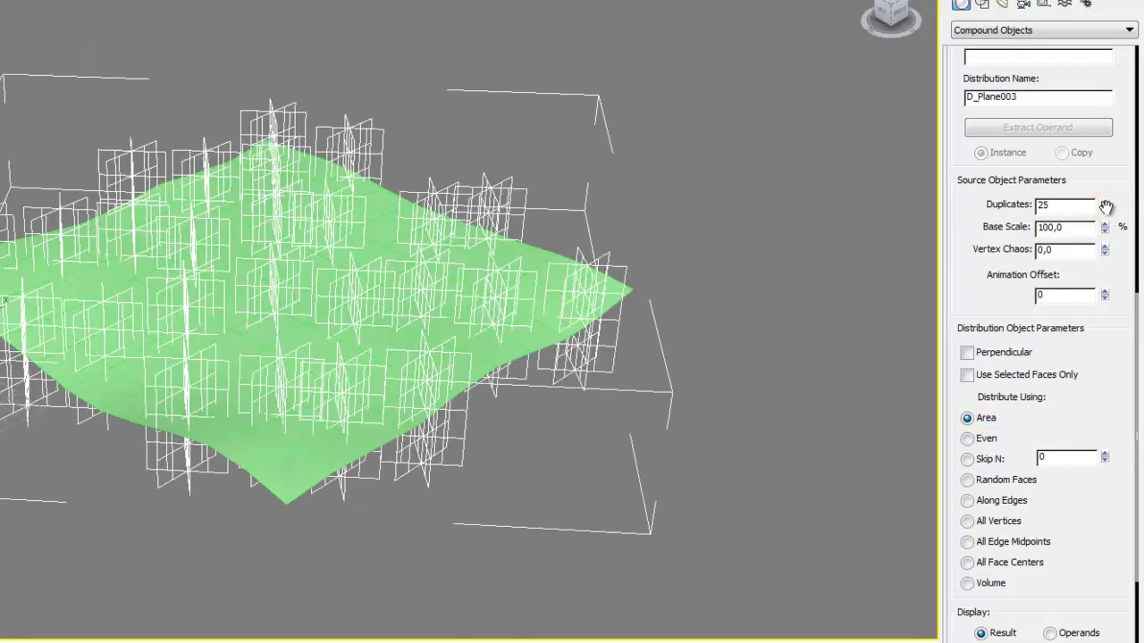
drag(1105, 230, 1140, 268)
right_click(1140, 268)
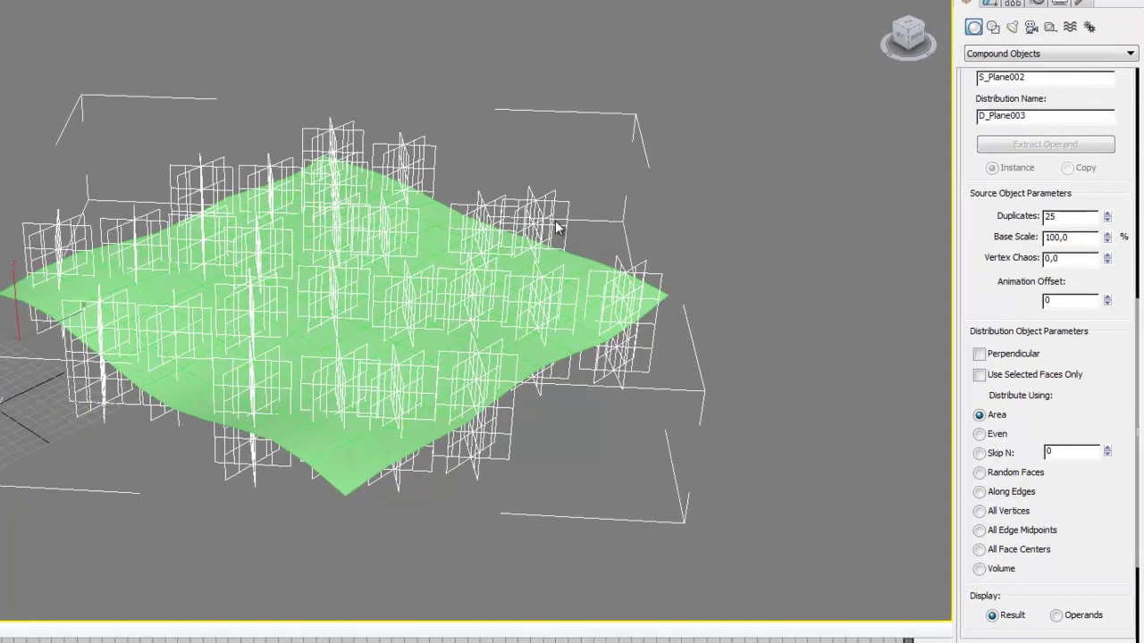
Examine from different distances and angles how the scattered trees sit on the wavy ground.
middle_drag(442, 236, 459, 185)
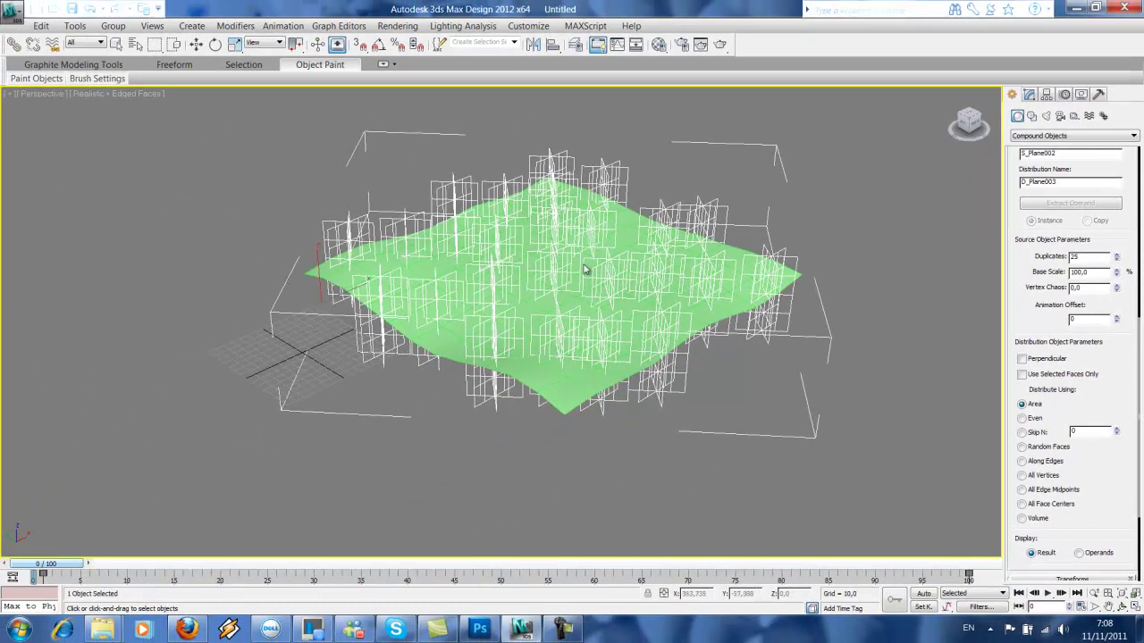
scroll(586, 299, up, 2)
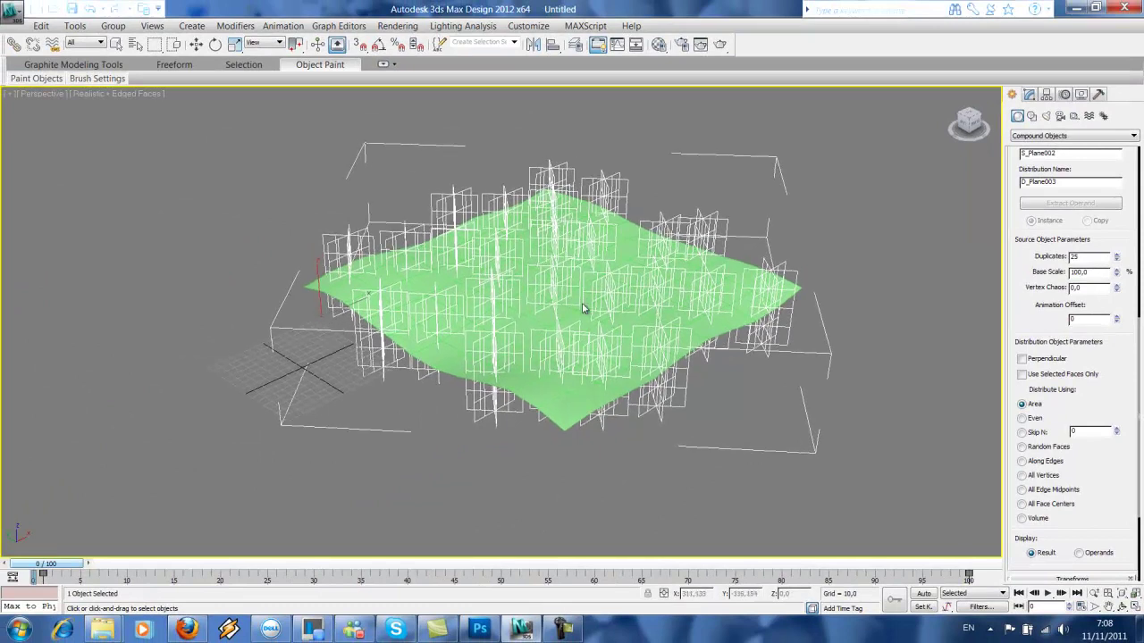
mouse_move(604, 360)
alt+middle_down()
mouse_move(615, 330)
mouse_move(606, 370)
mouse_move(584, 367)
alt+middle_up()
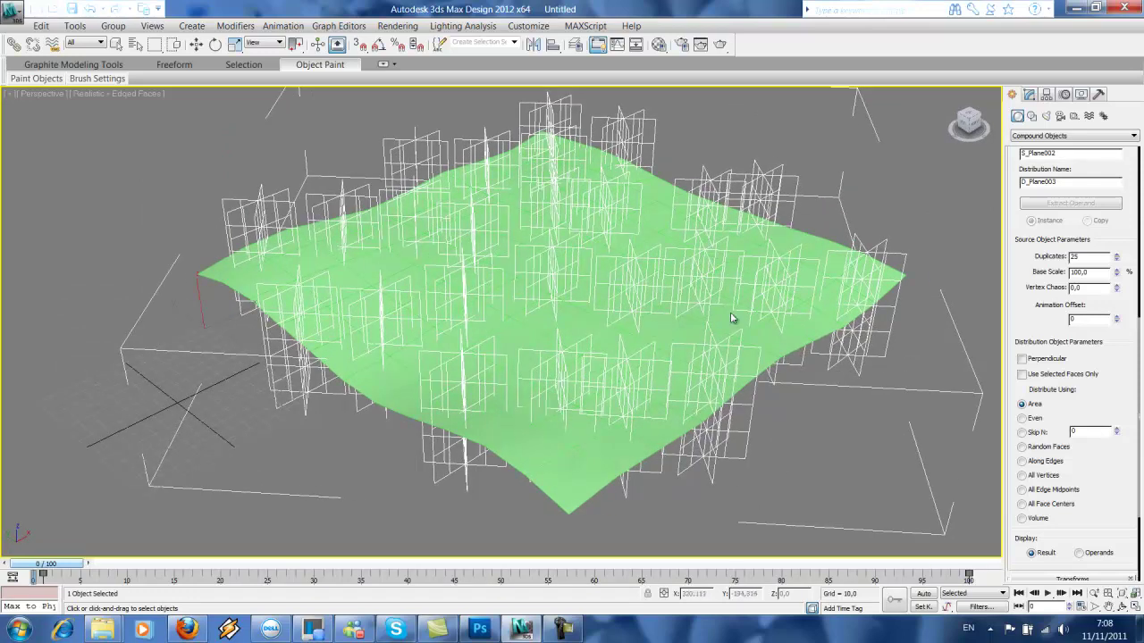
middle_drag(731, 318, 706, 336)
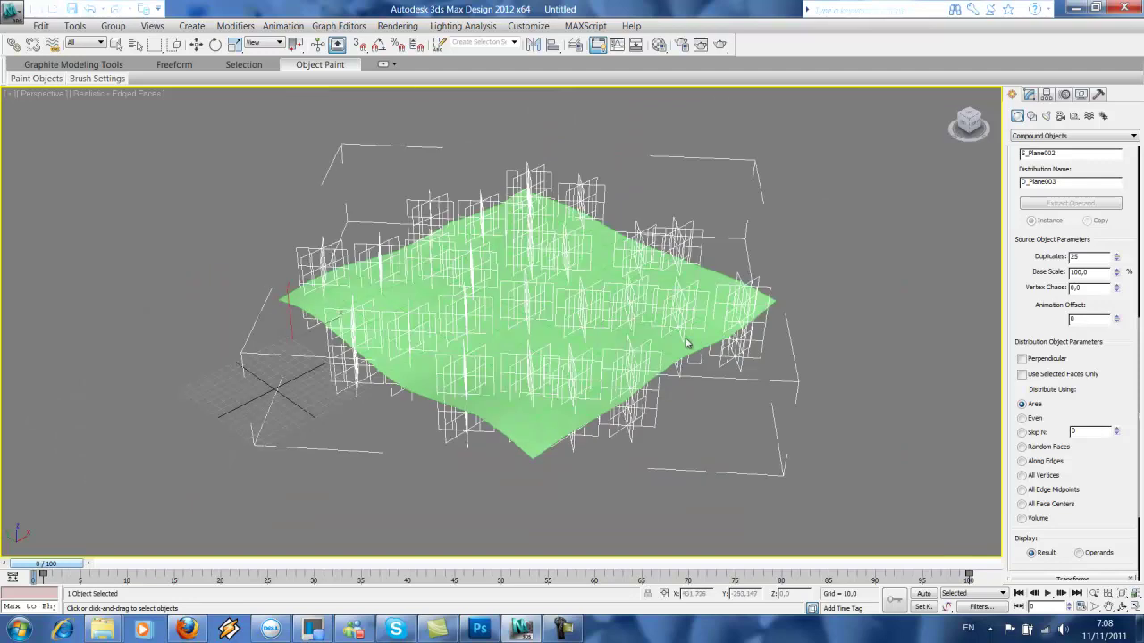
scroll(670, 349, down, 3)
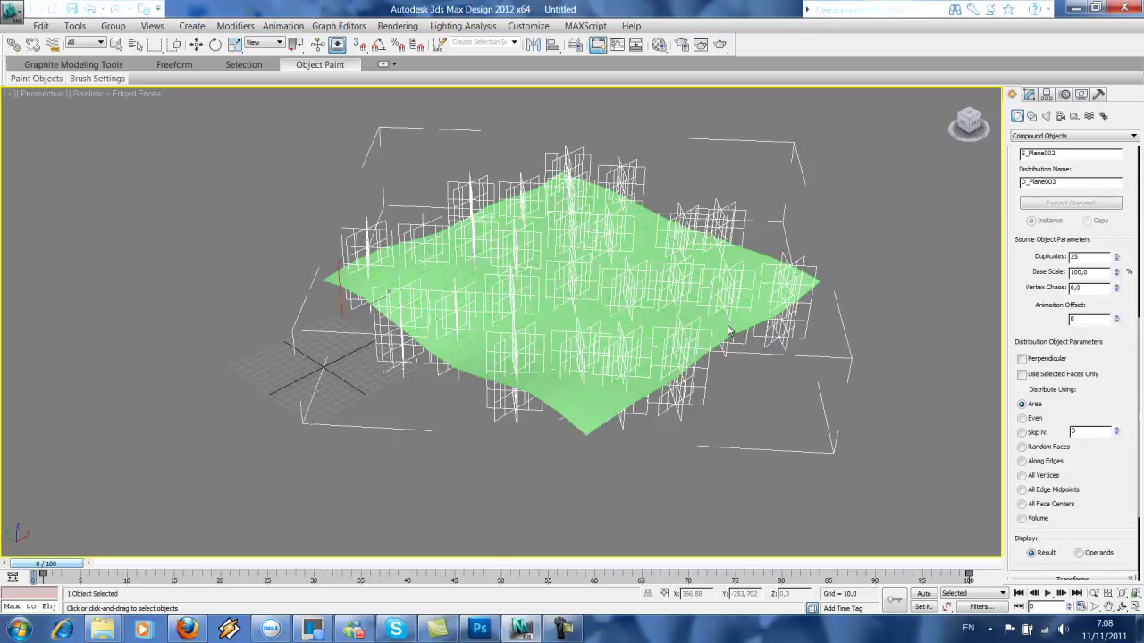
scroll(729, 331, up, 4)
scroll(685, 352, down, 1)
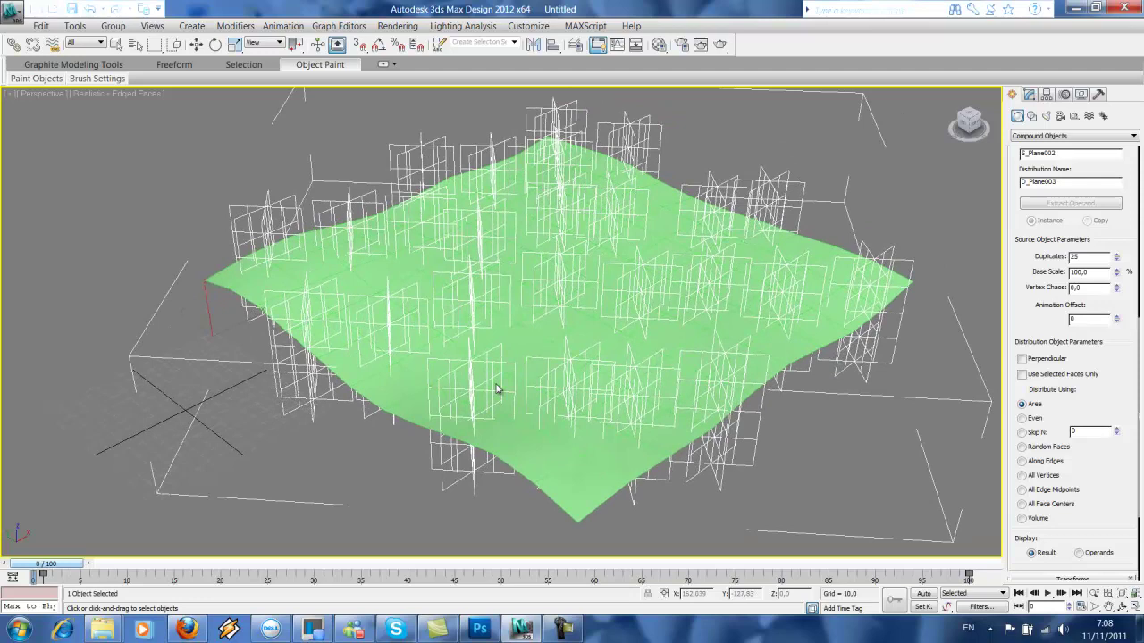
mouse_move(555, 382)
alt+middle_down()
mouse_move(567, 342)
mouse_move(565, 384)
alt+middle_up()
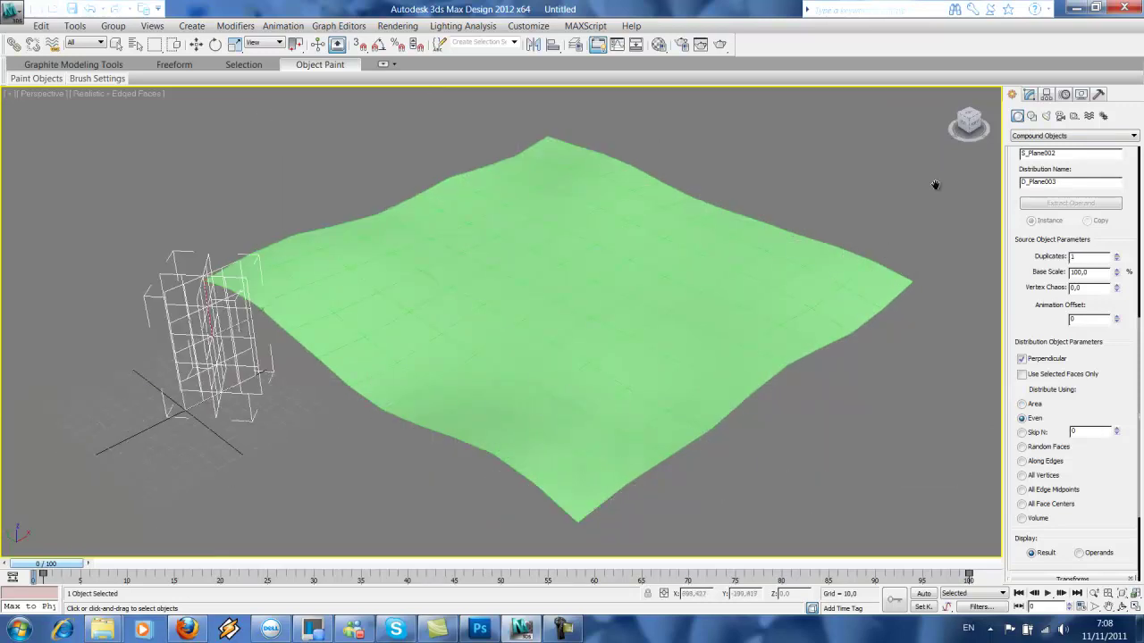
Undo the scatter and move the restored tree away from the wavy ground plane, to about X -45.7.
alt+middle_drag(539, 336, 634, 307)
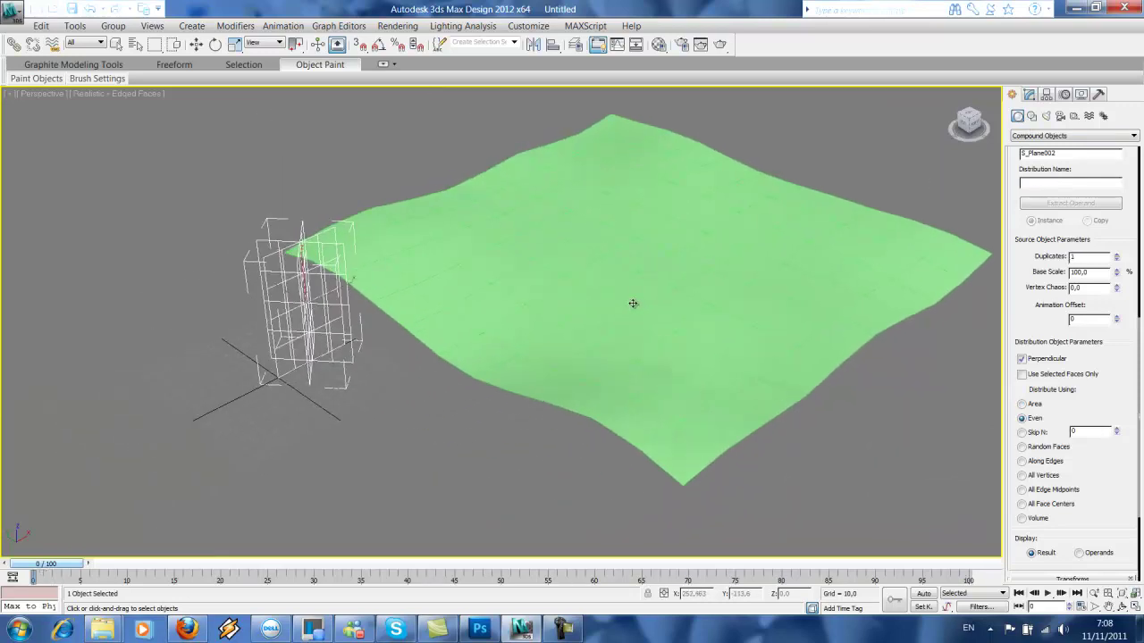
key(w)
scroll(629, 300, up, 2)
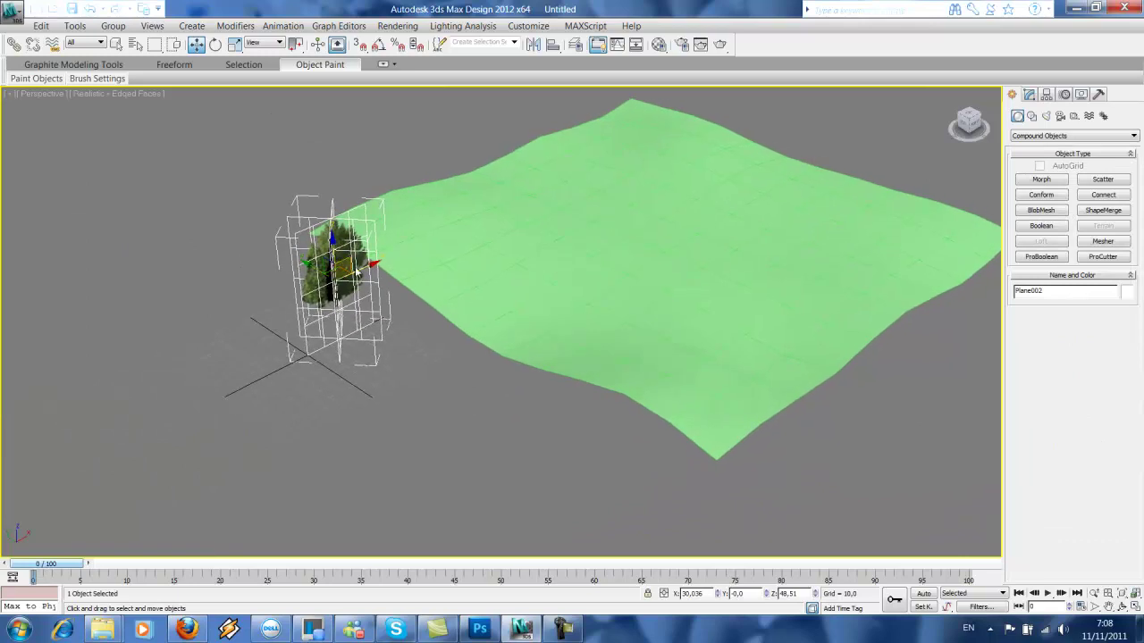
drag(359, 266, 268, 309)
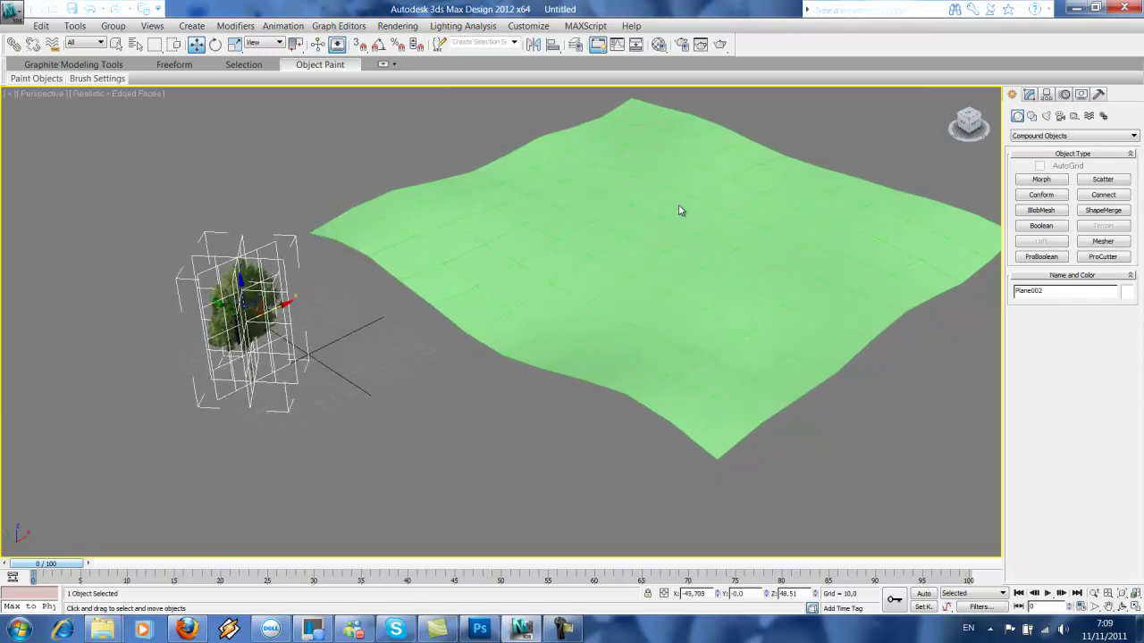
middle_drag(682, 212, 696, 203)
Apply a Linked XForm modifier to the tree and pick the wavy ground plane as its control object.
click(1030, 94)
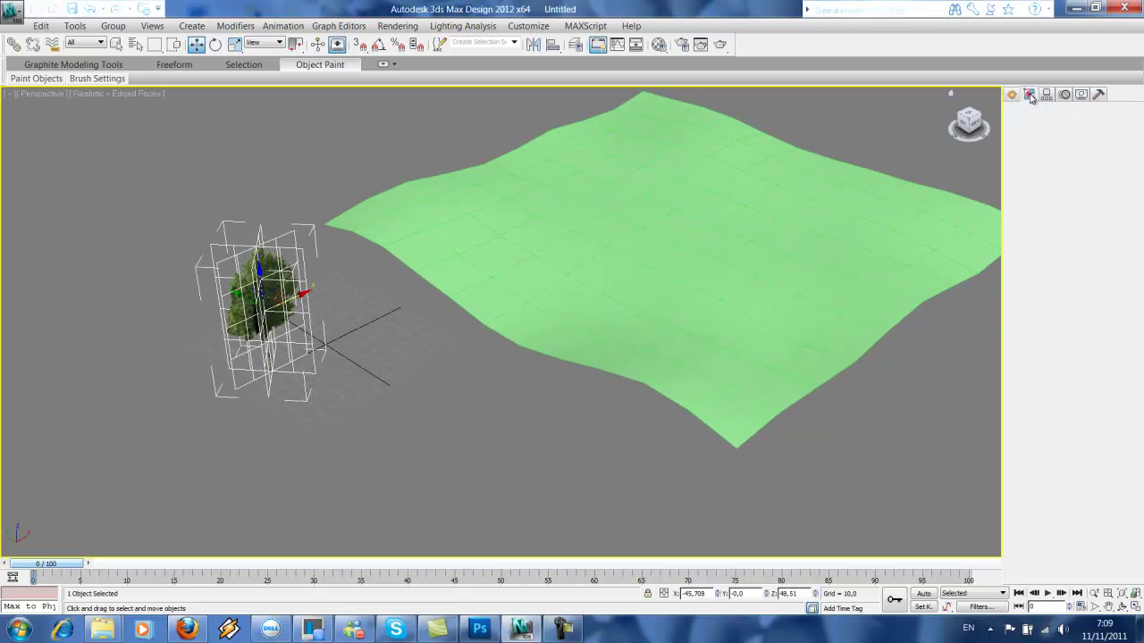
middle_drag(398, 263, 430, 260)
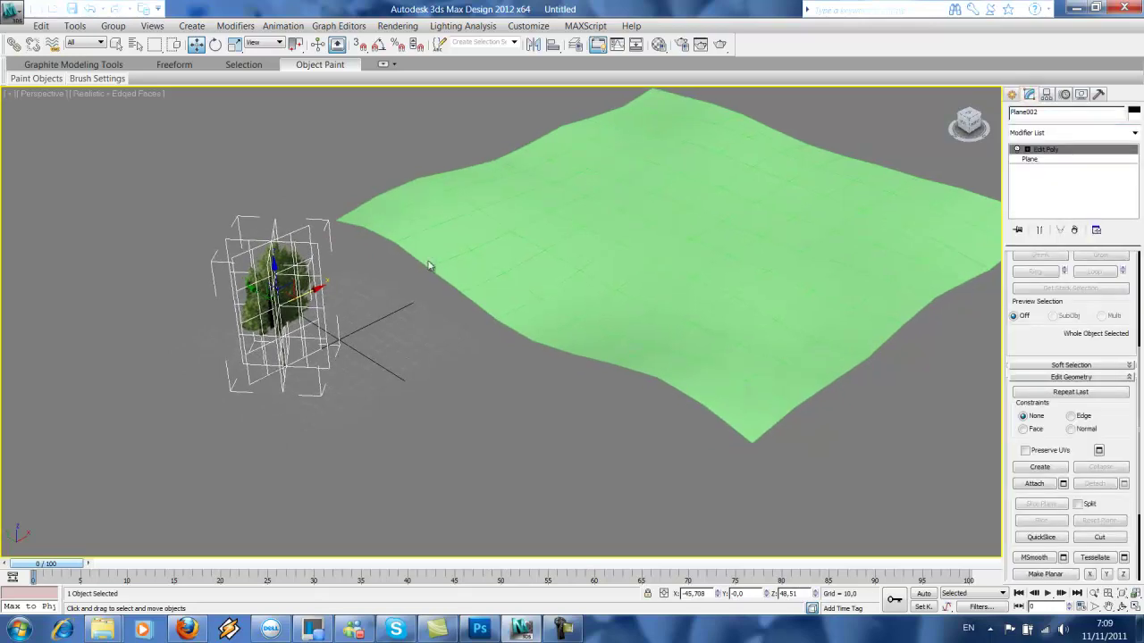
click(1048, 95)
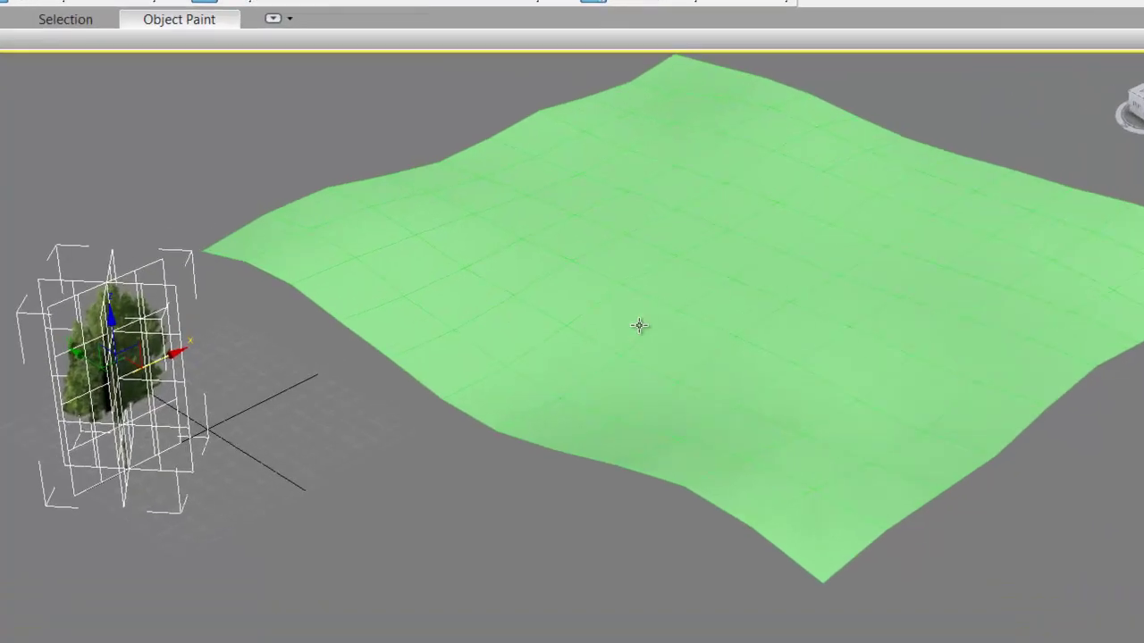
middle_drag(639, 324, 590, 345)
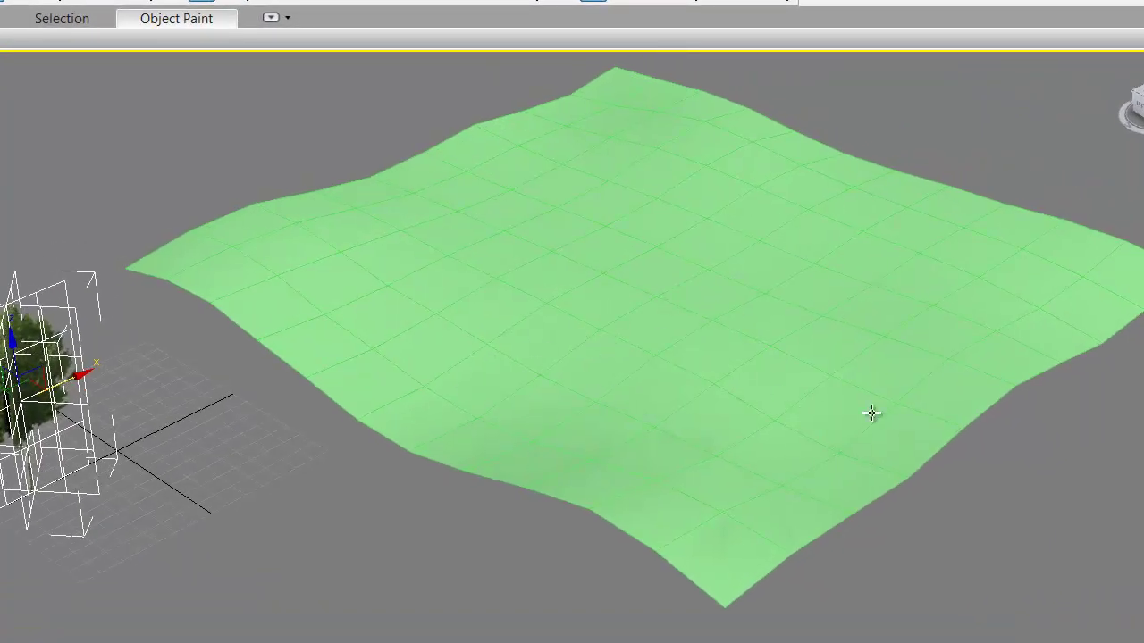
middle_drag(891, 368, 972, 265)
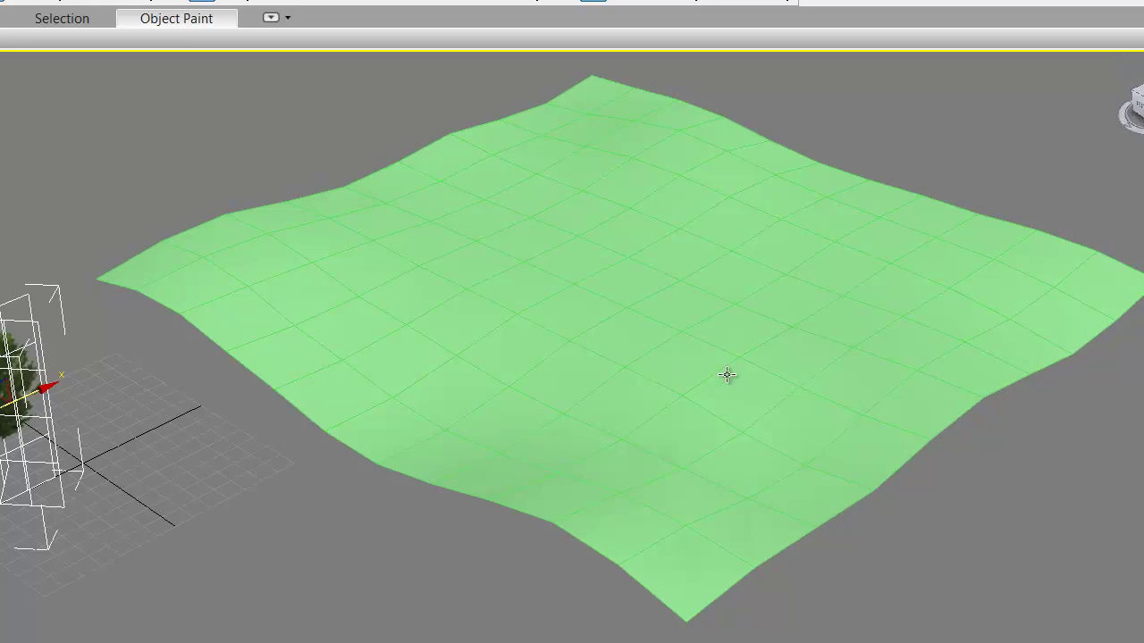
In the front view, move the tree's pivot down to the bottom edge of its planes.
key(alt+w)
click(681, 330)
key(alt+w)
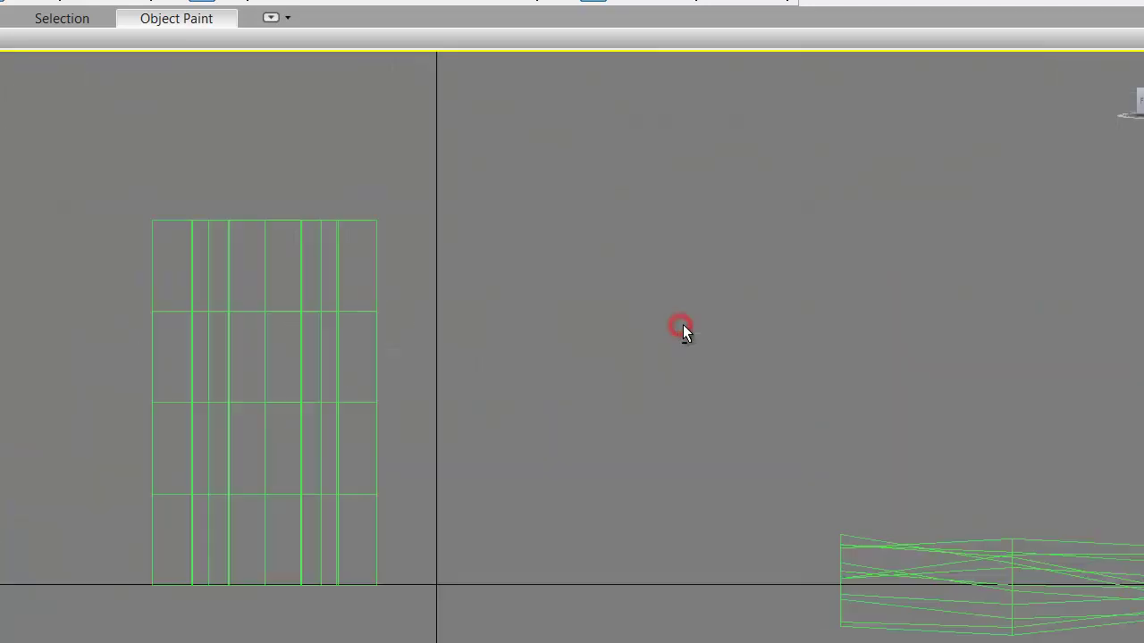
click(247, 343)
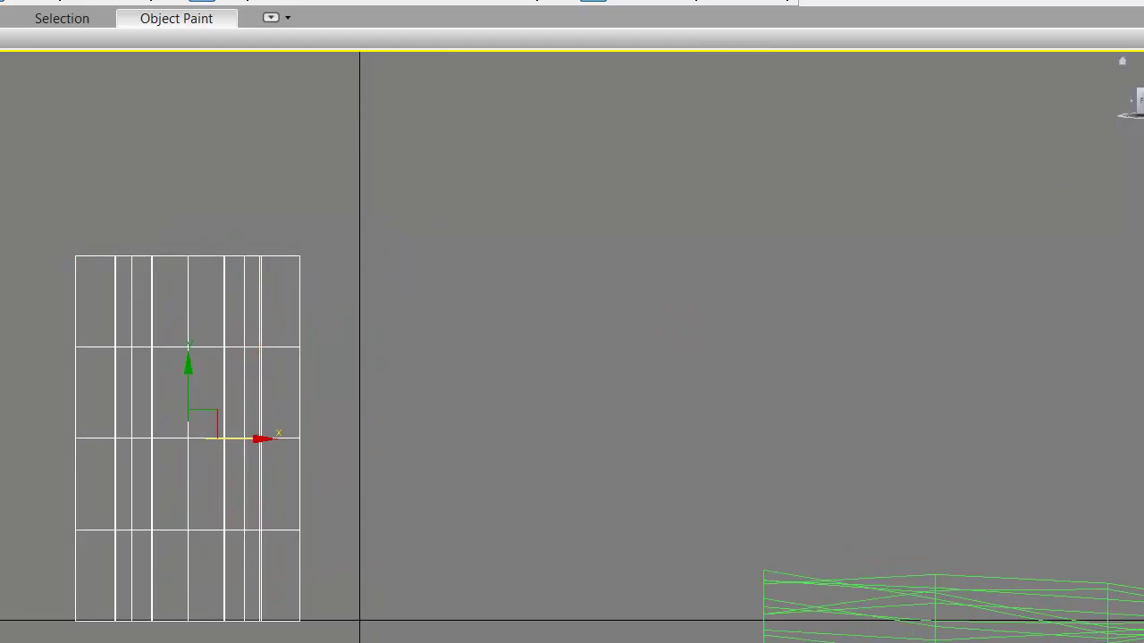
key(q)
key(w)
middle_drag(1021, 590, 1099, 501)
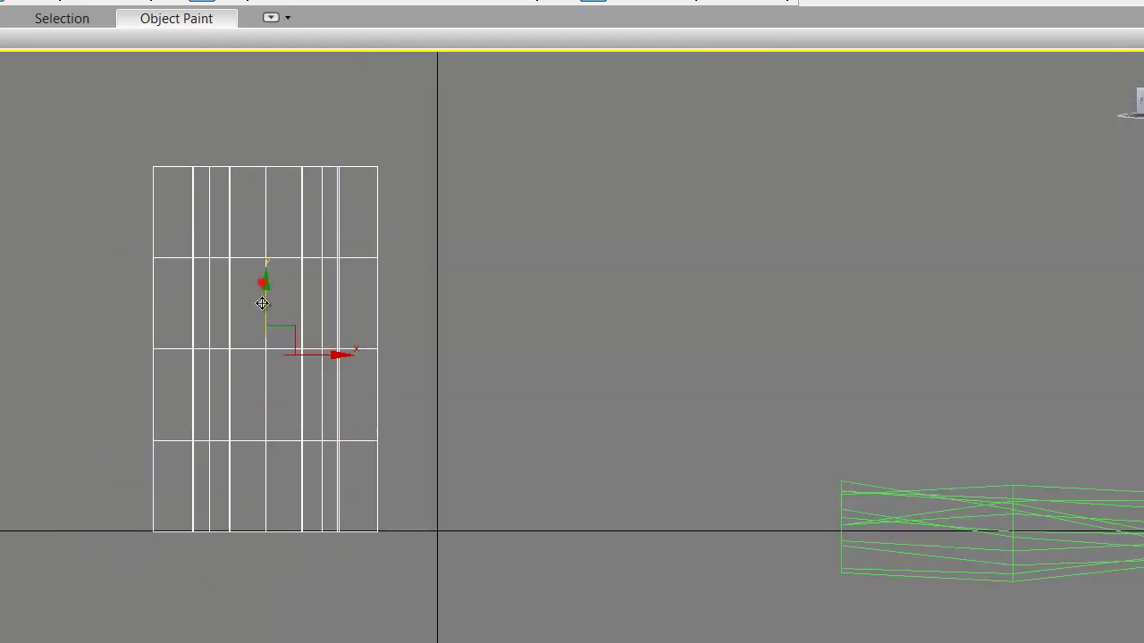
drag(260, 287, 262, 470)
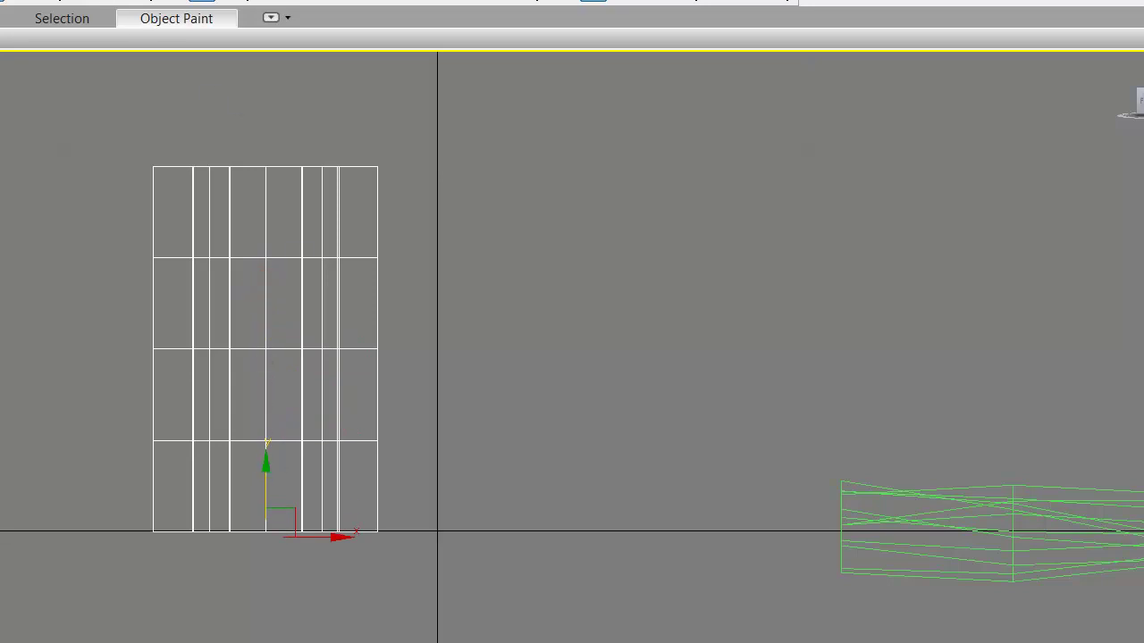
Set the tree pivot's absolute world Z position to exactly 0.
key(F12)
double_click(823, 642)
text(0)
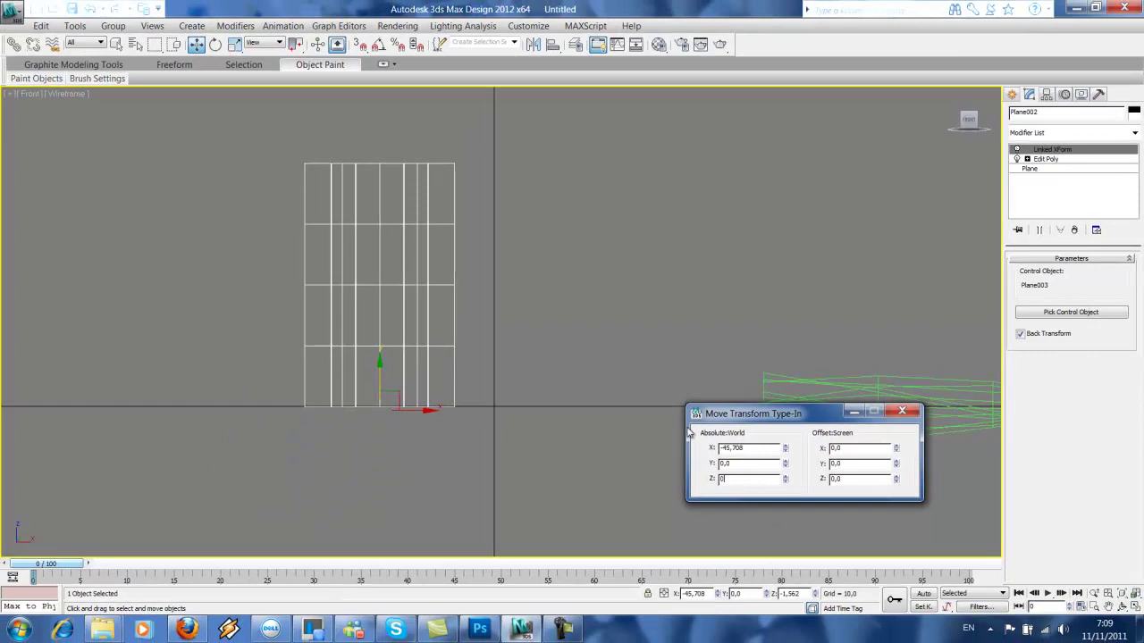
key(Return)
click(901, 411)
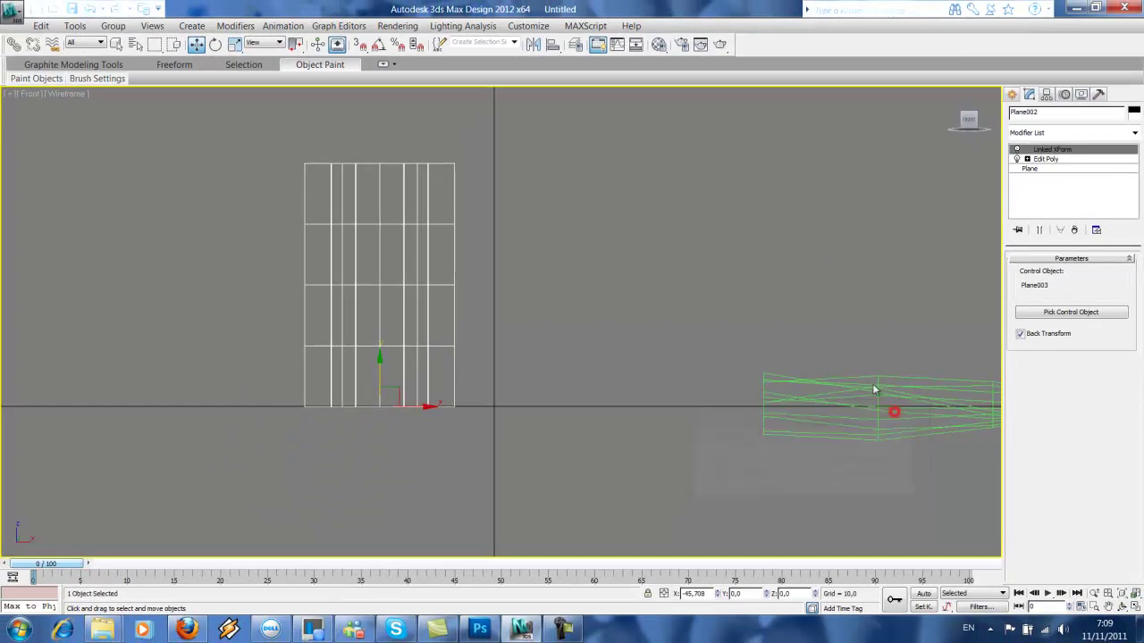
Turn the tree into a Scatter compound object again, with the wavy ground plane as instanced distribution object.
middle_drag(843, 295, 757, 299)
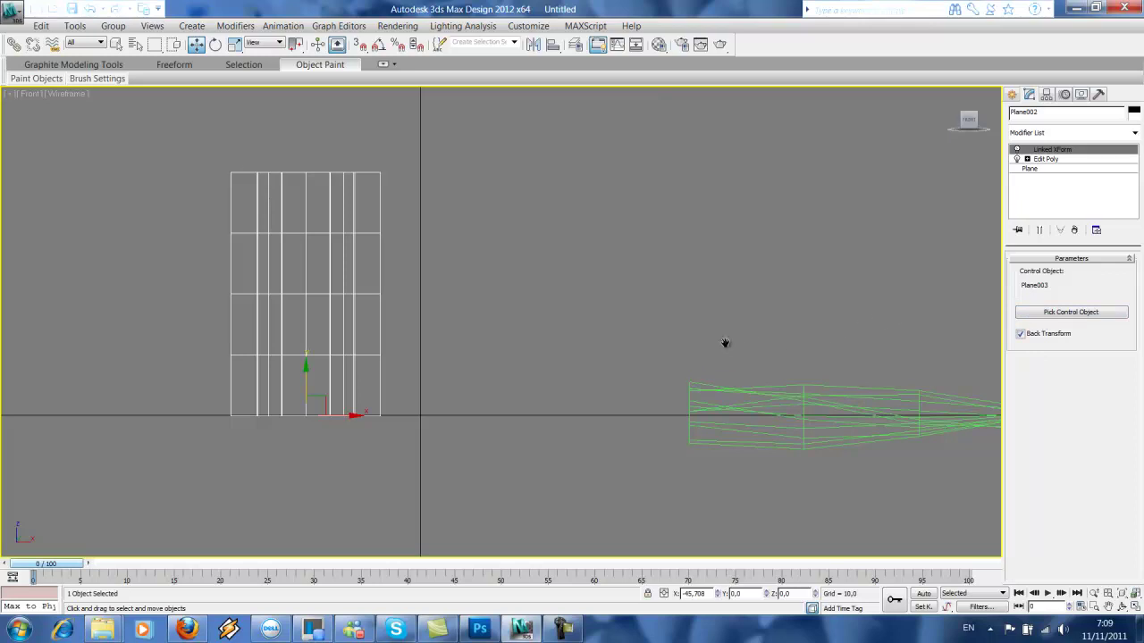
middle_drag(726, 342, 743, 337)
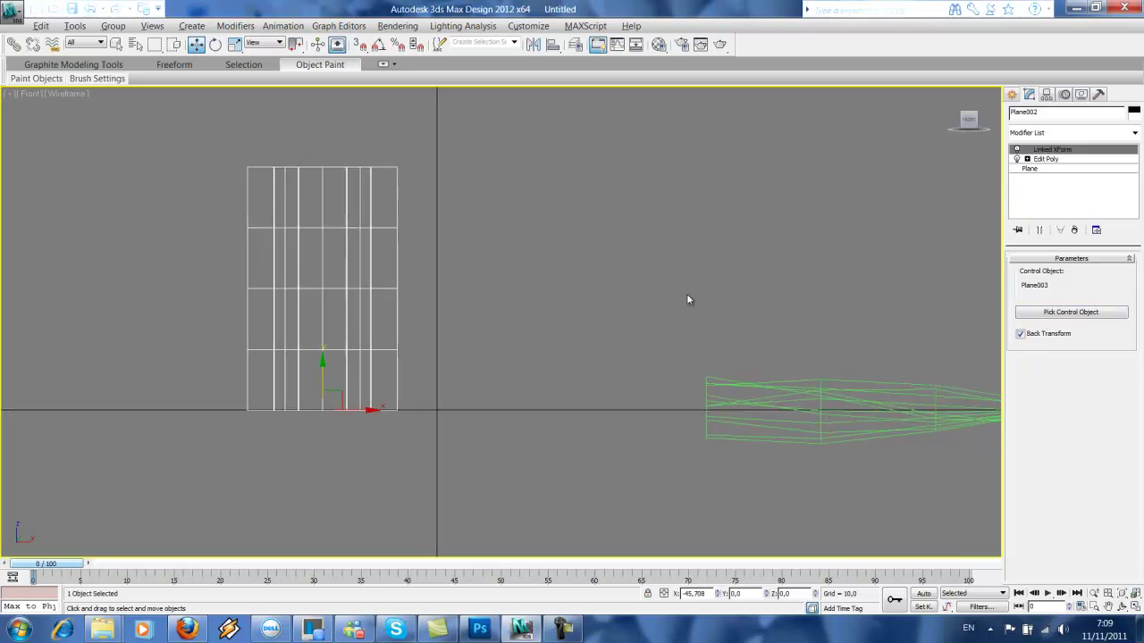
key(alt+w)
right_click(740, 396)
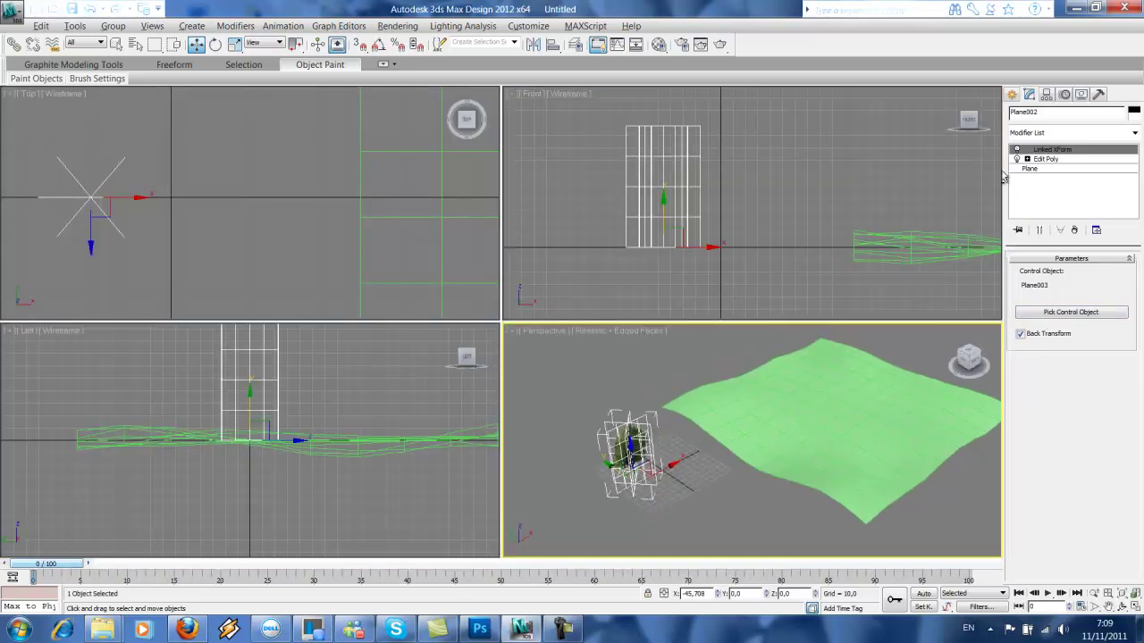
key(alt+w)
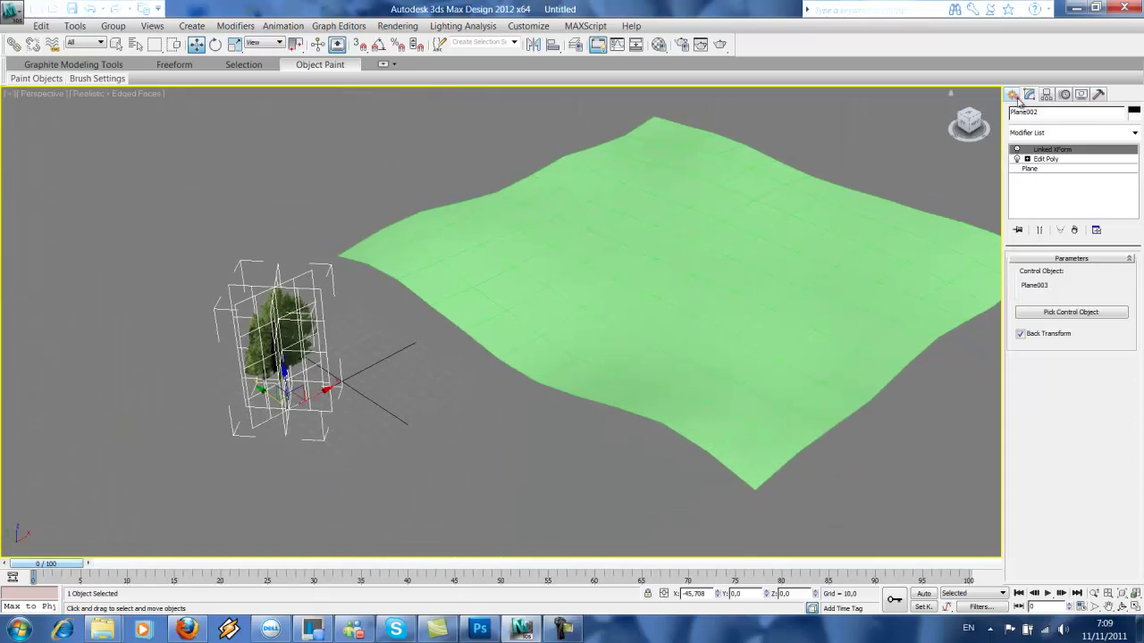
click(1013, 95)
click(1103, 179)
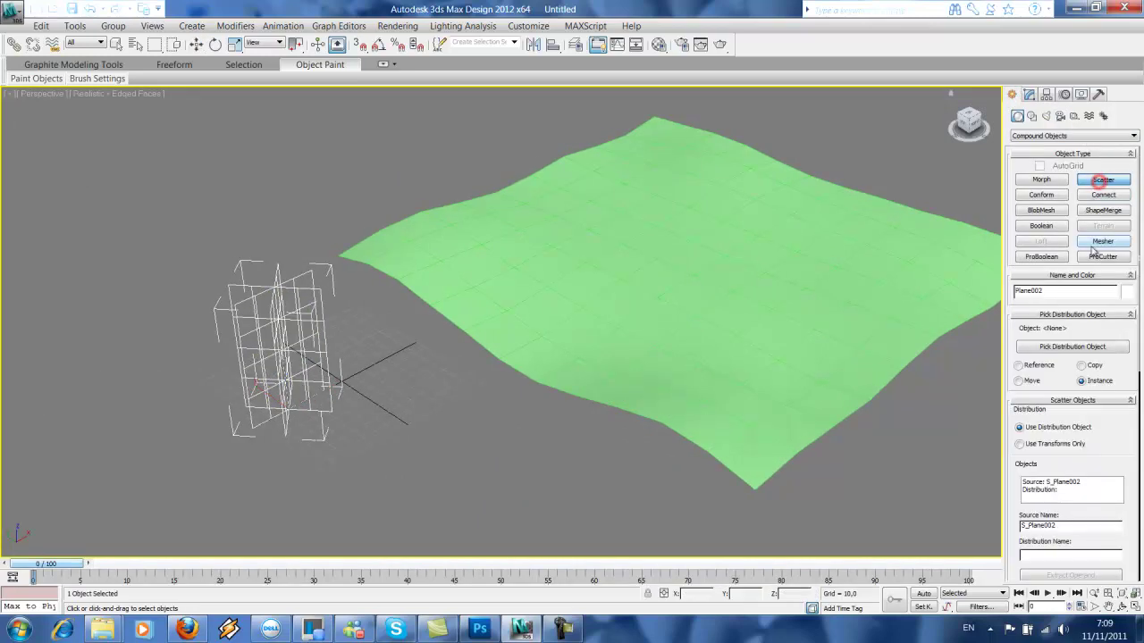
click(1086, 348)
click(809, 324)
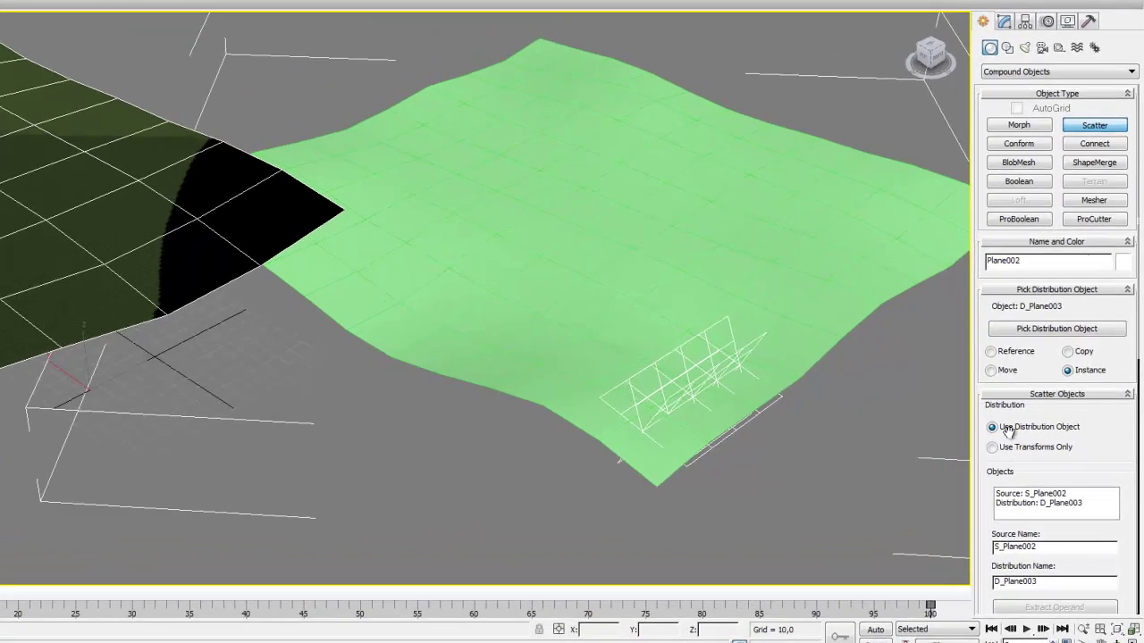
Disable Perpendicular for the scattered tree and hide its distribution object.
drag(1135, 307, 1135, 338)
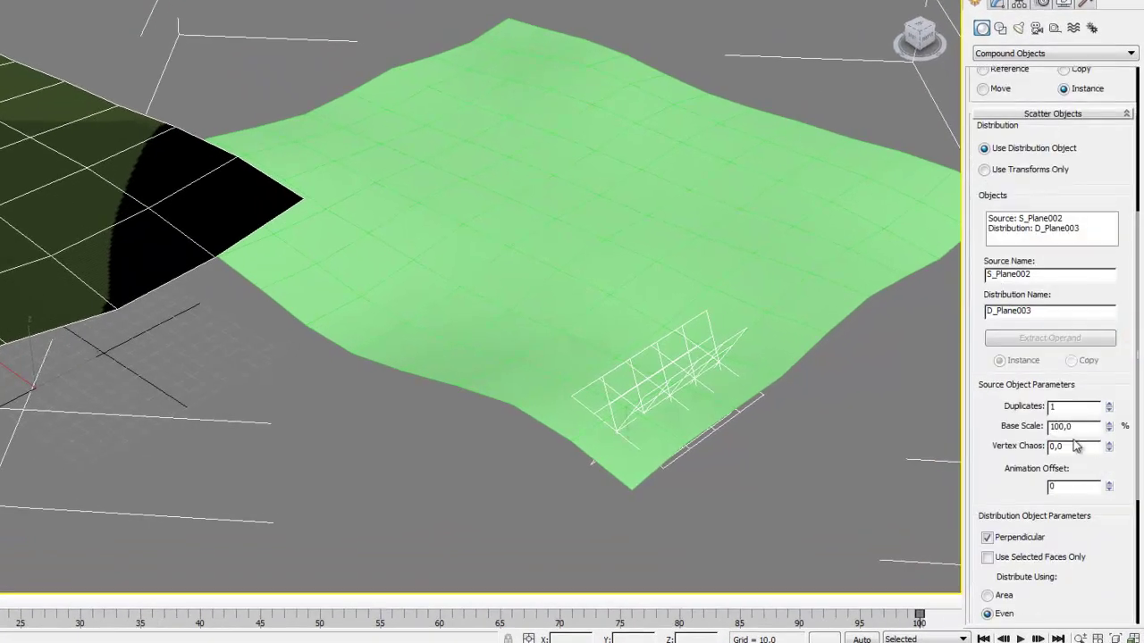
click(988, 537)
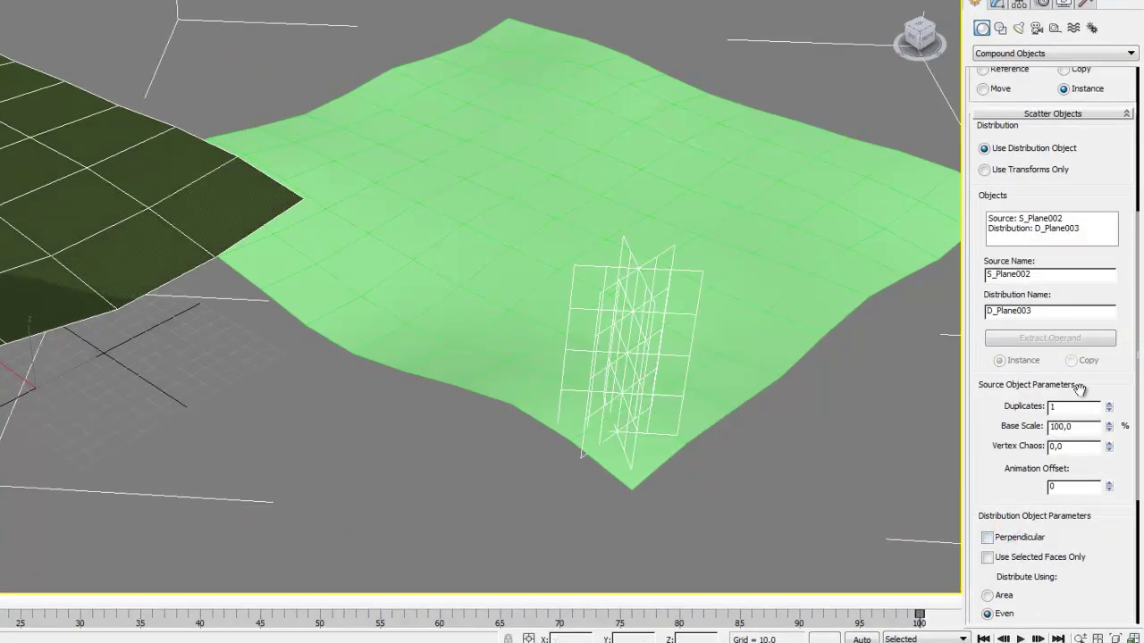
drag(1139, 386, 1138, 547)
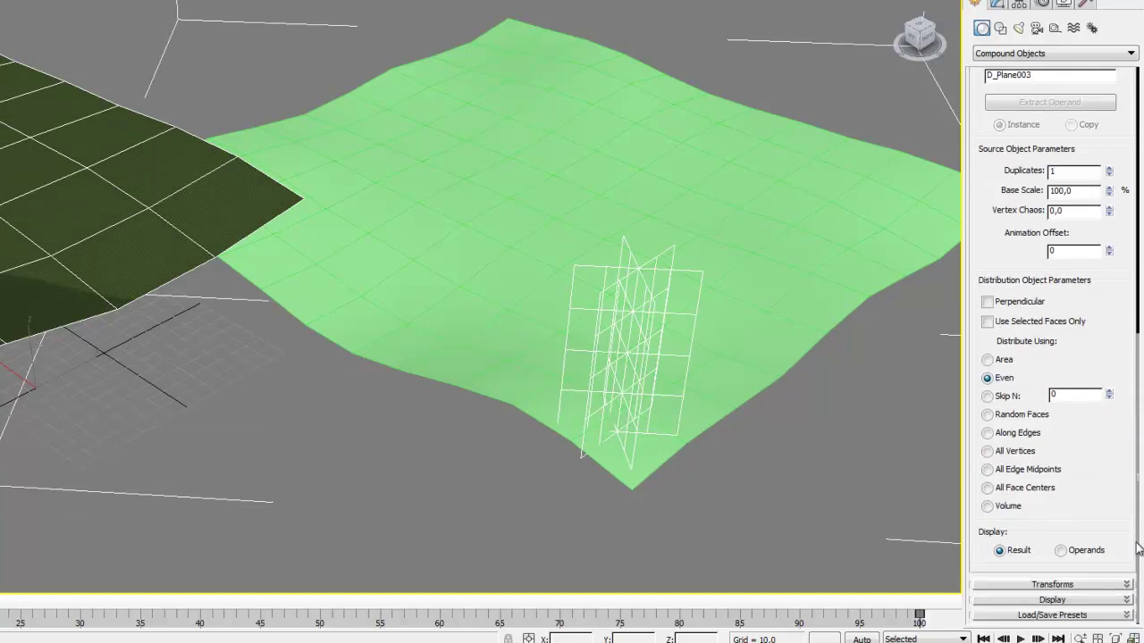
click(1032, 599)
click(1005, 560)
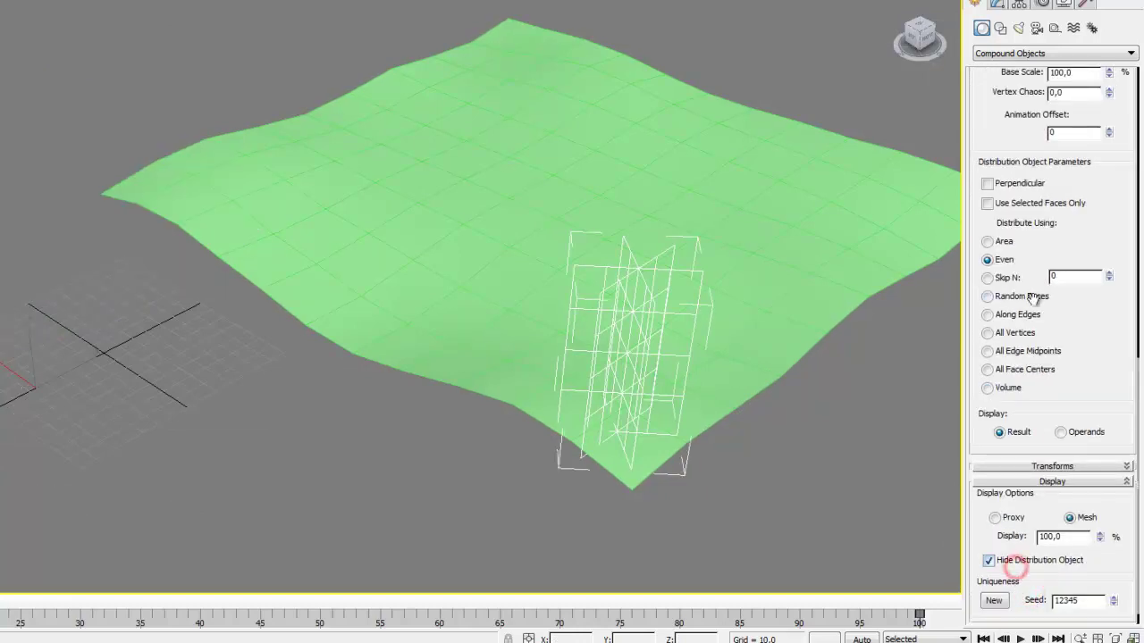
Distribute the tree by area with 26 duplicates and a base scale of 40.8%.
click(1005, 242)
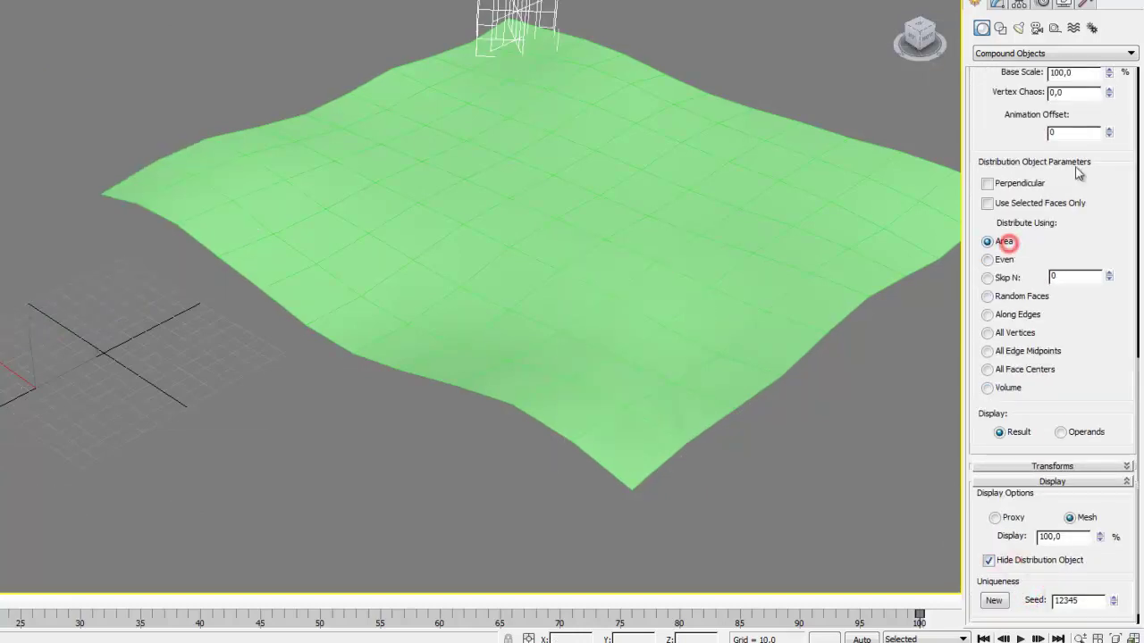
click(1109, 77)
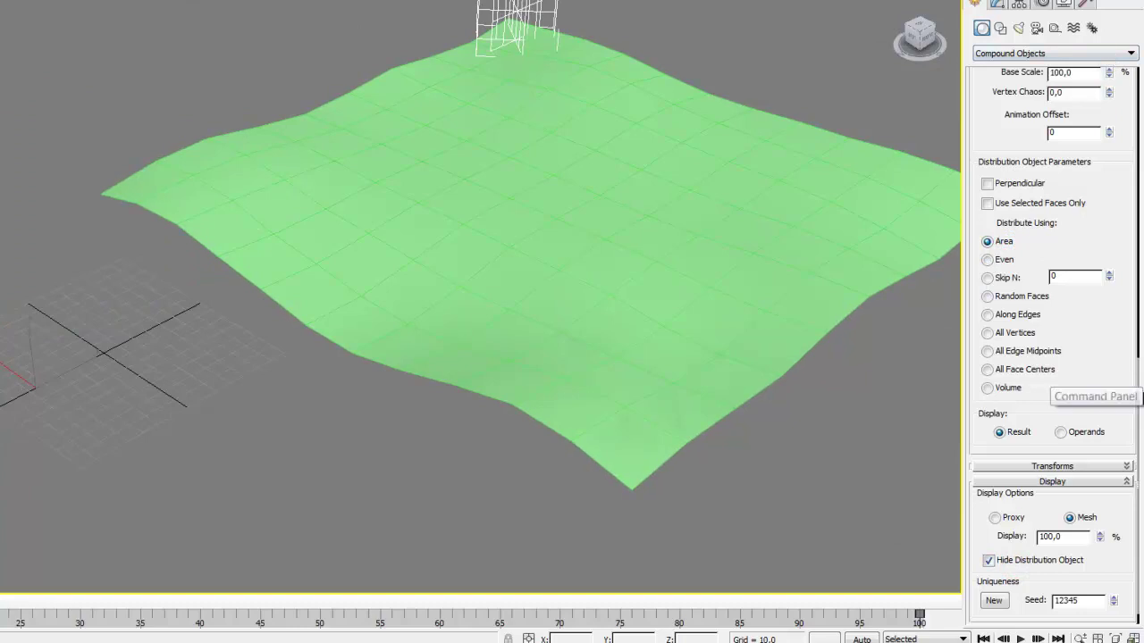
click(1135, 384)
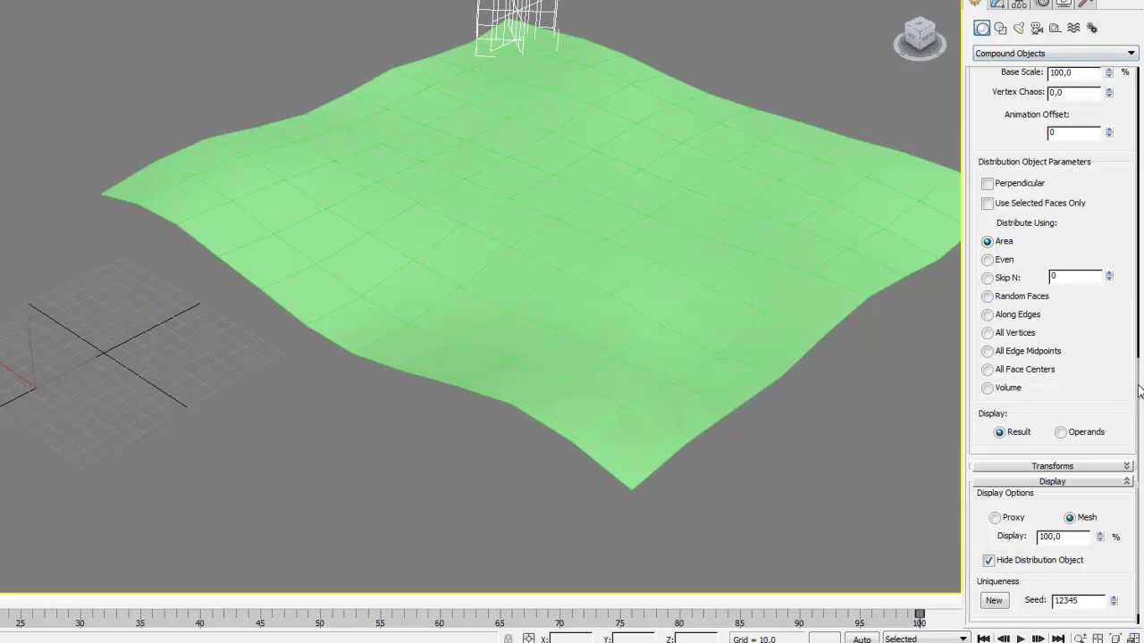
click(1136, 386)
drag(1109, 308, 1106, 294)
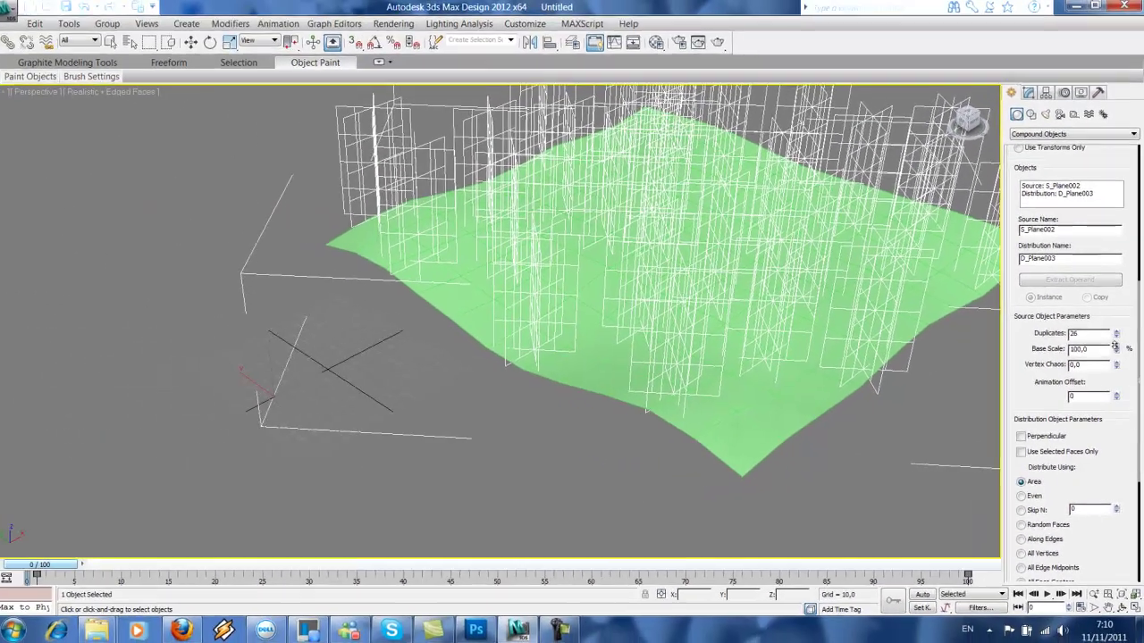
drag(1111, 333, 1111, 500)
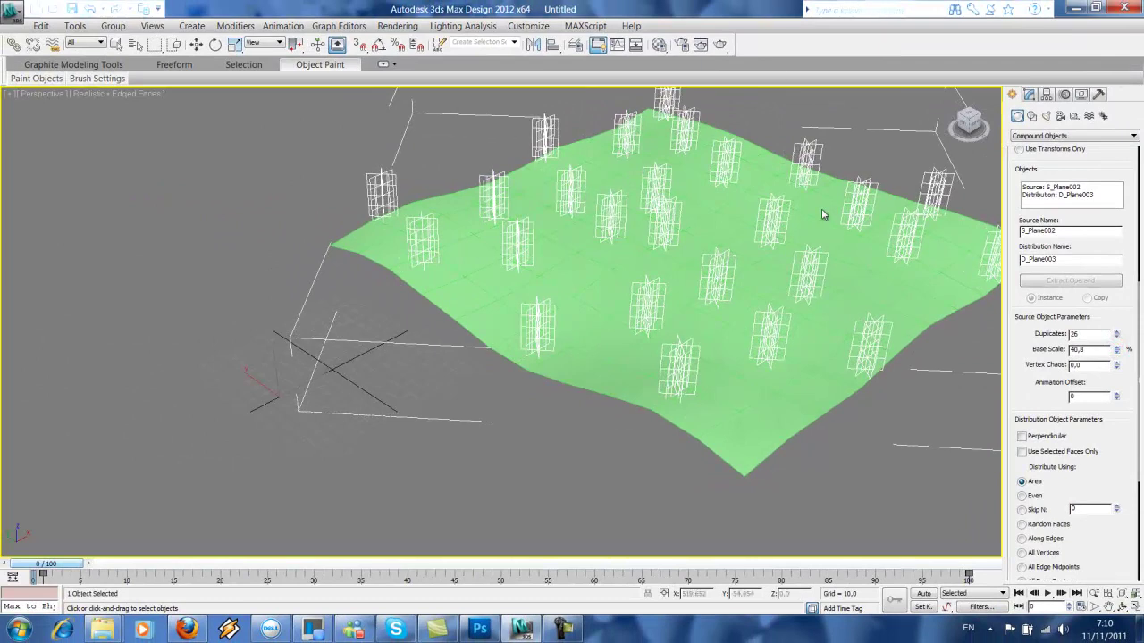
Examine from several angles and distances how the scaled trees stand on the wavy ground.
alt+middle_drag(823, 214, 570, 287)
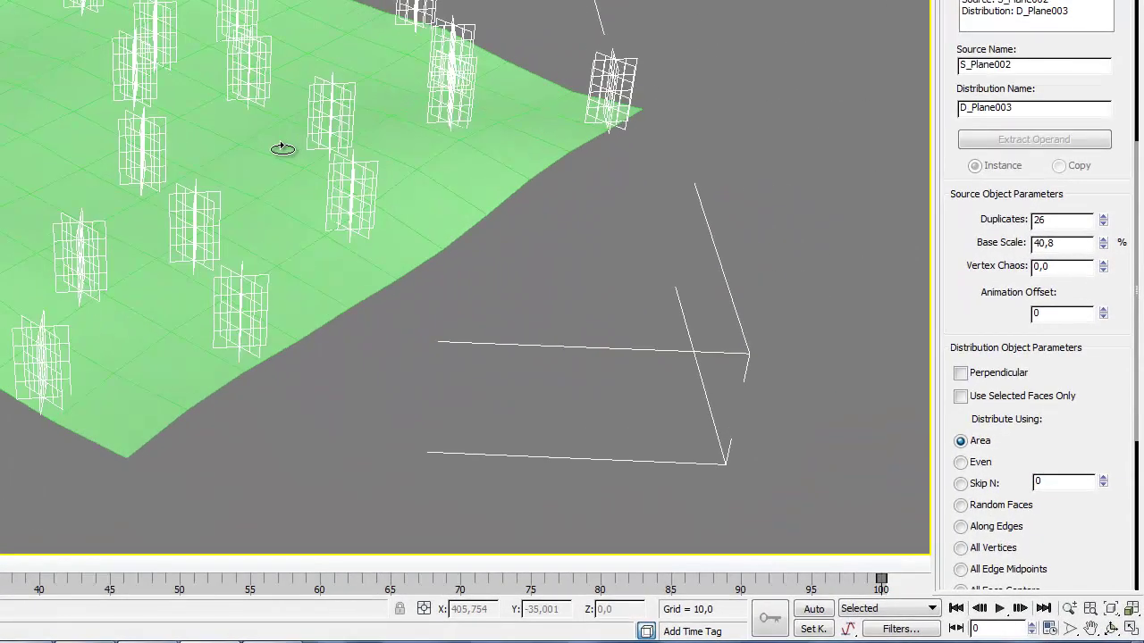
alt+middle_drag(282, 148, 429, 112)
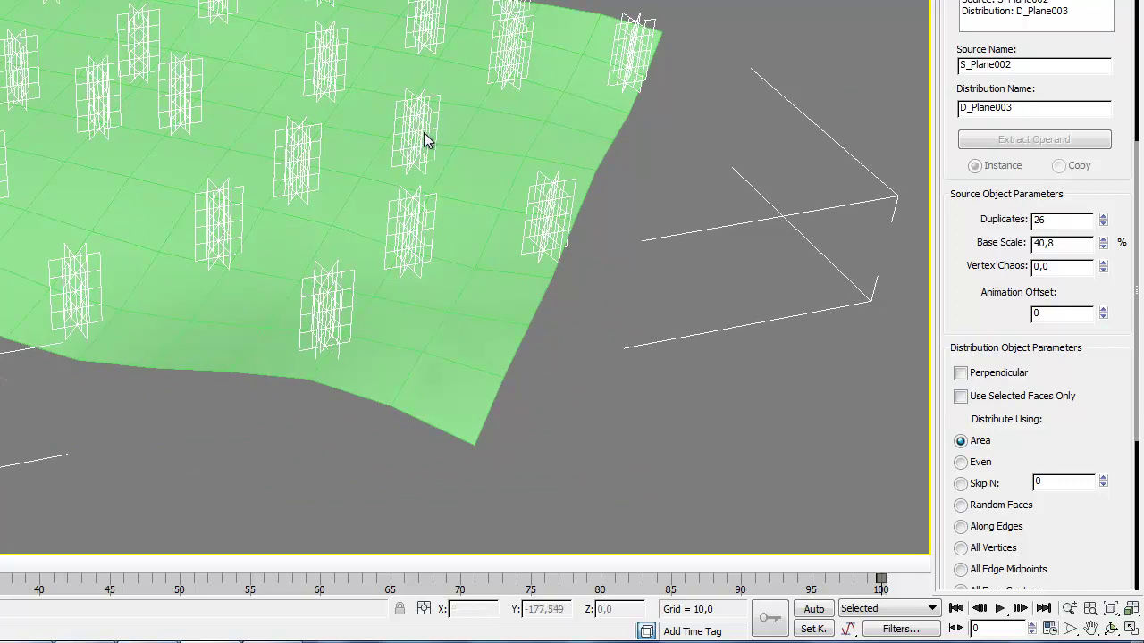
middle_drag(427, 141, 414, 143)
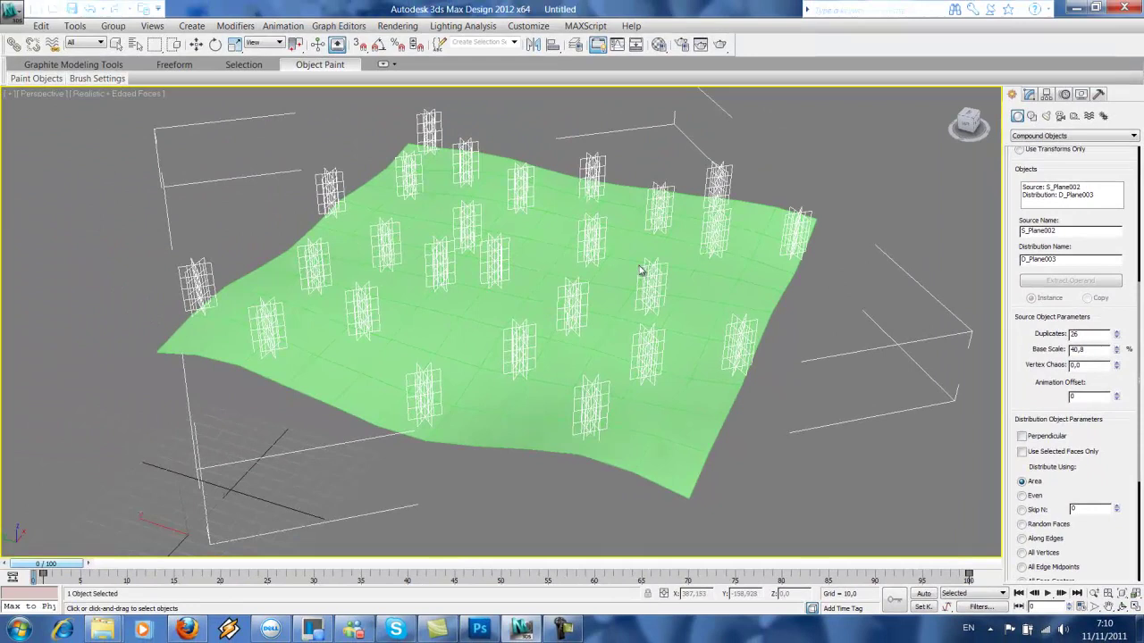
middle_drag(641, 271, 626, 276)
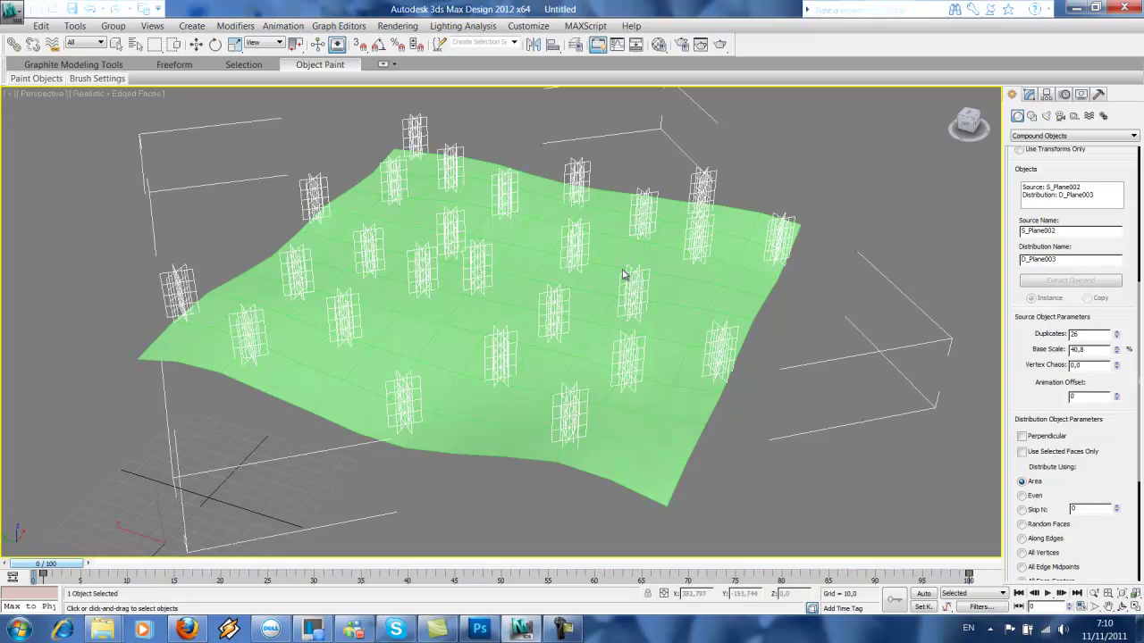
scroll(682, 319, up, 5)
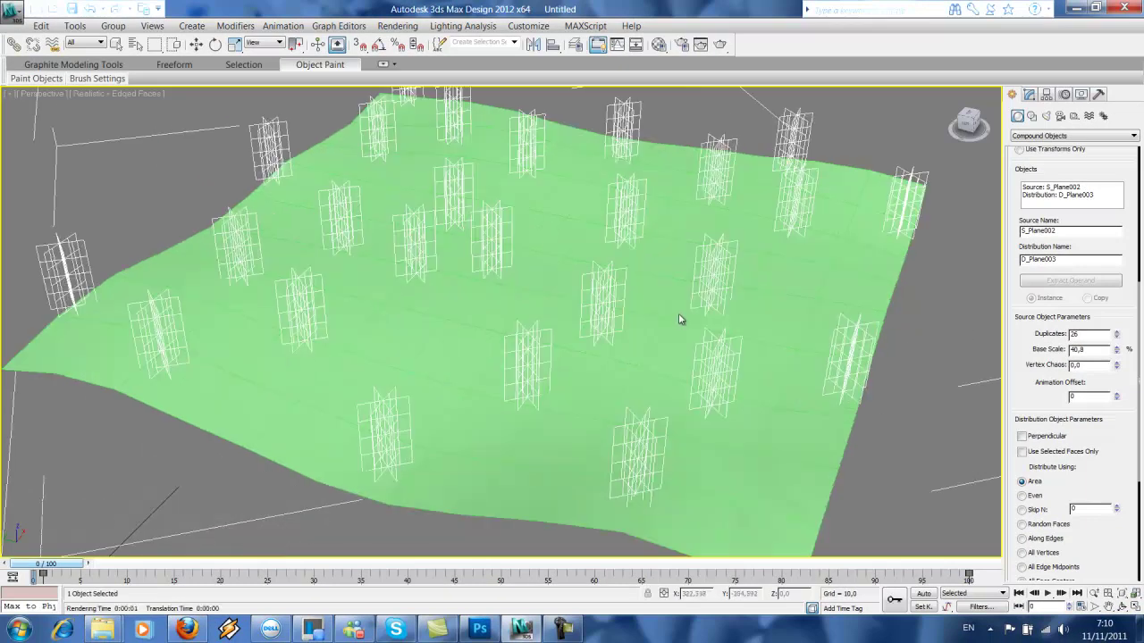
middle_drag(682, 319, 624, 345)
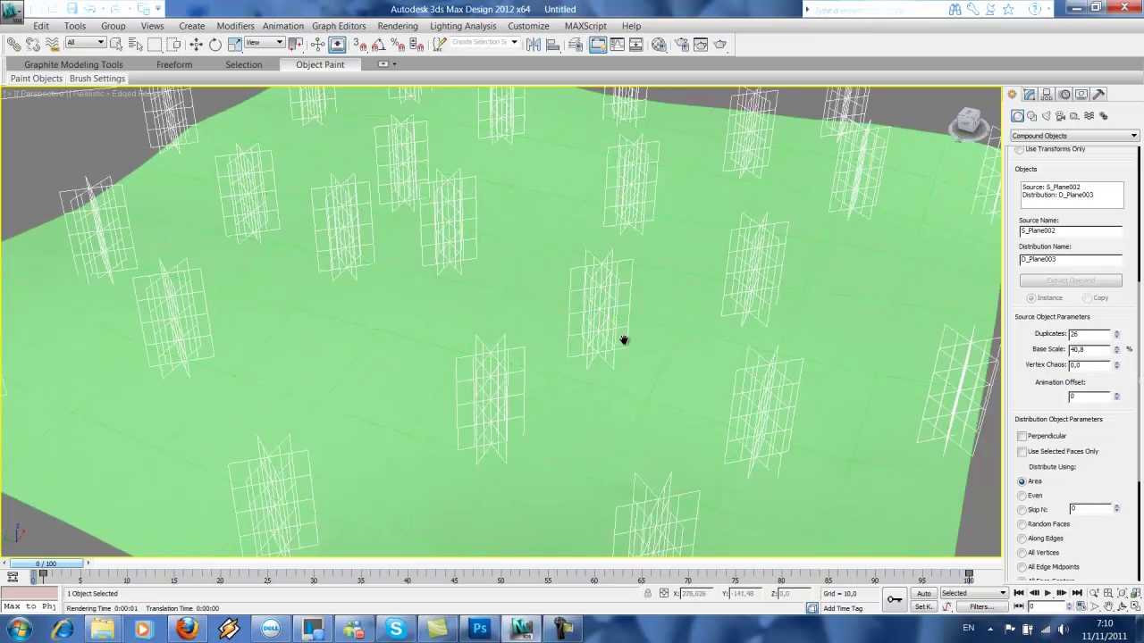
scroll(624, 339, down, 8)
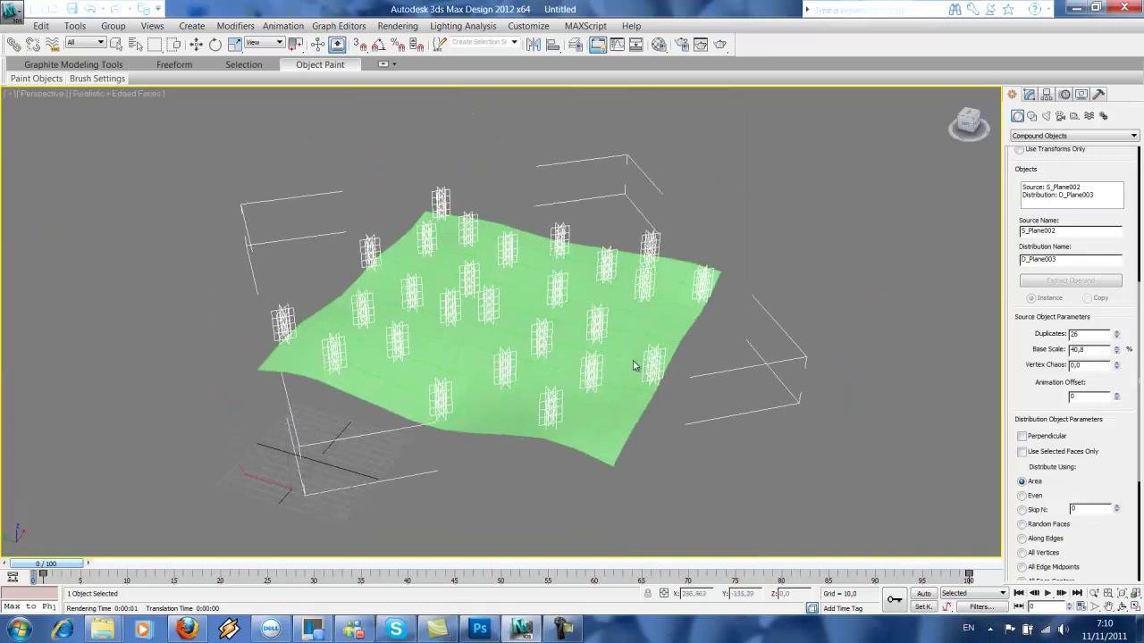